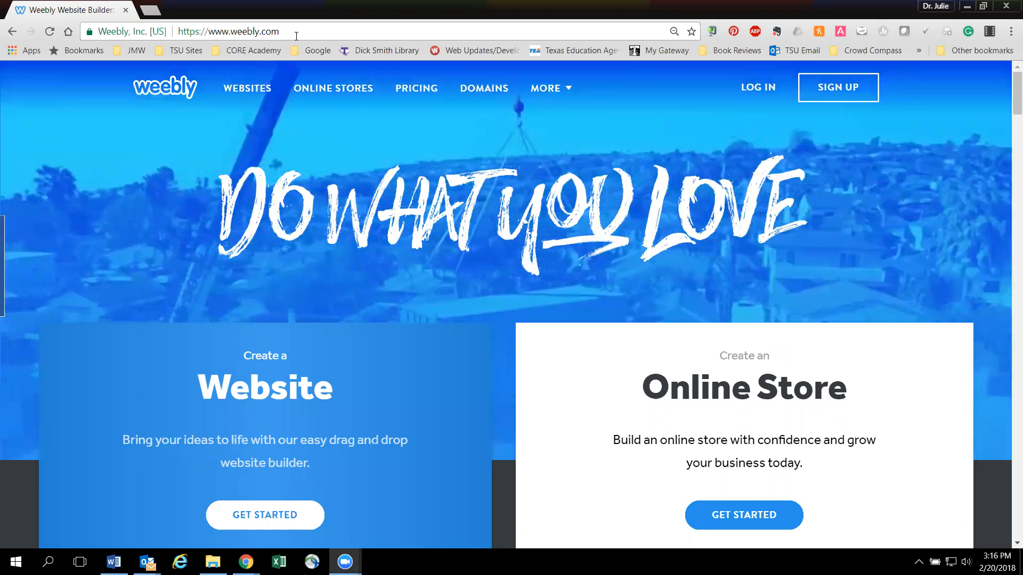
pyautogui.click(268, 33)
pyautogui.moveTo(277, 33); pyautogui.dragTo(167, 40)
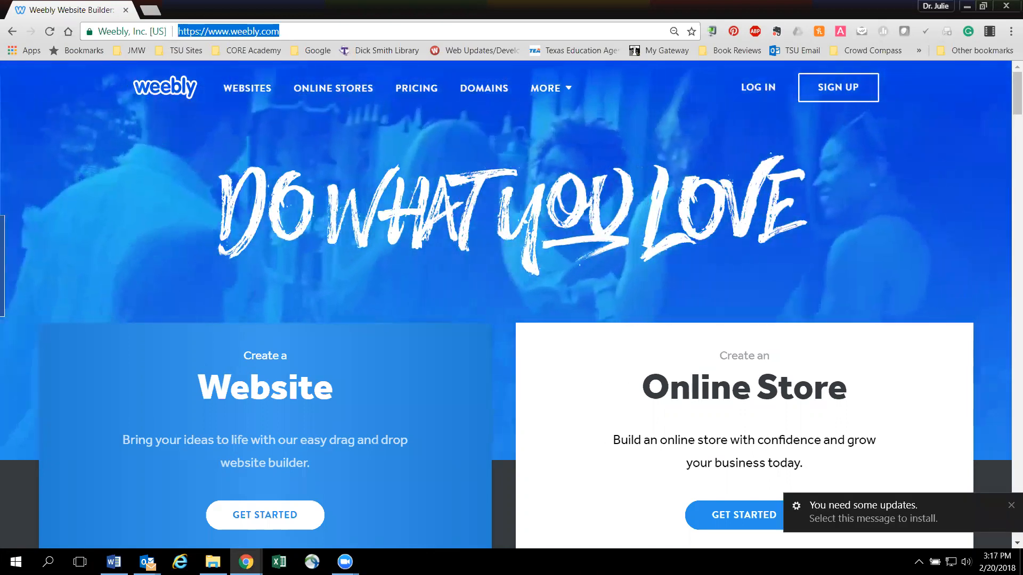
pyautogui.click(639, 364)
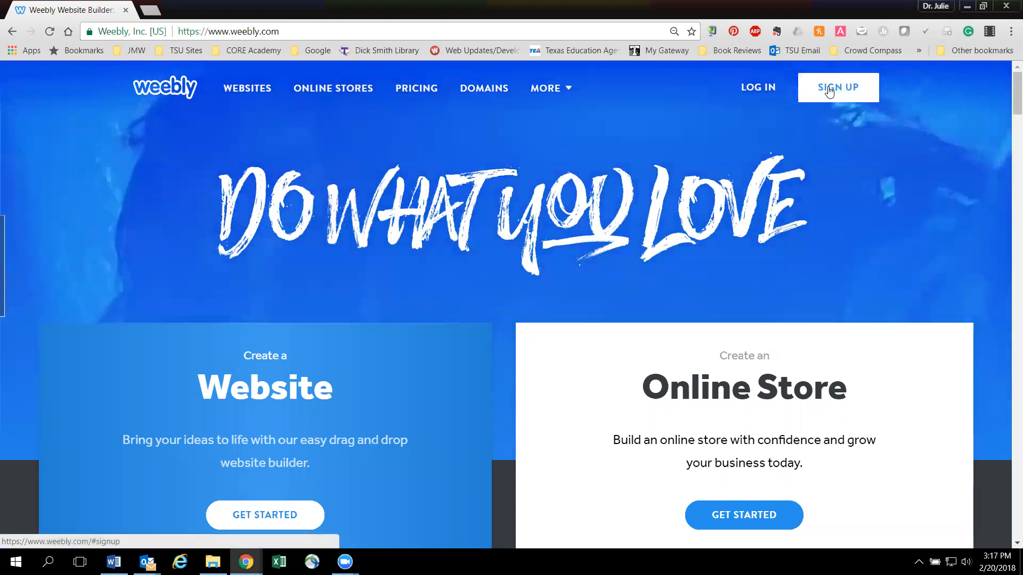
# - Open the Weebly sign-up form and enter the account holder's full name
pyautogui.click(829, 92)
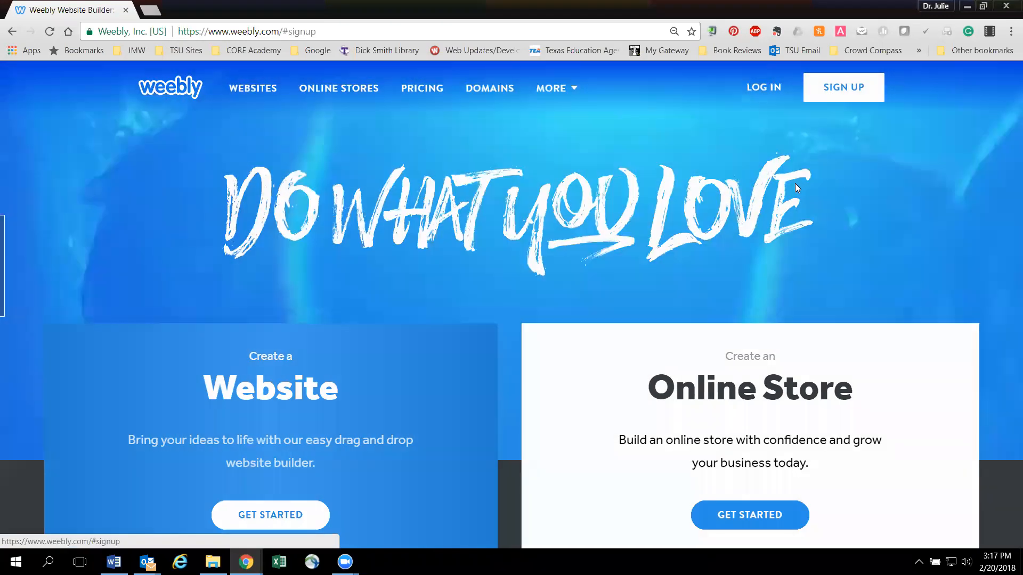
pyautogui.click(459, 295)
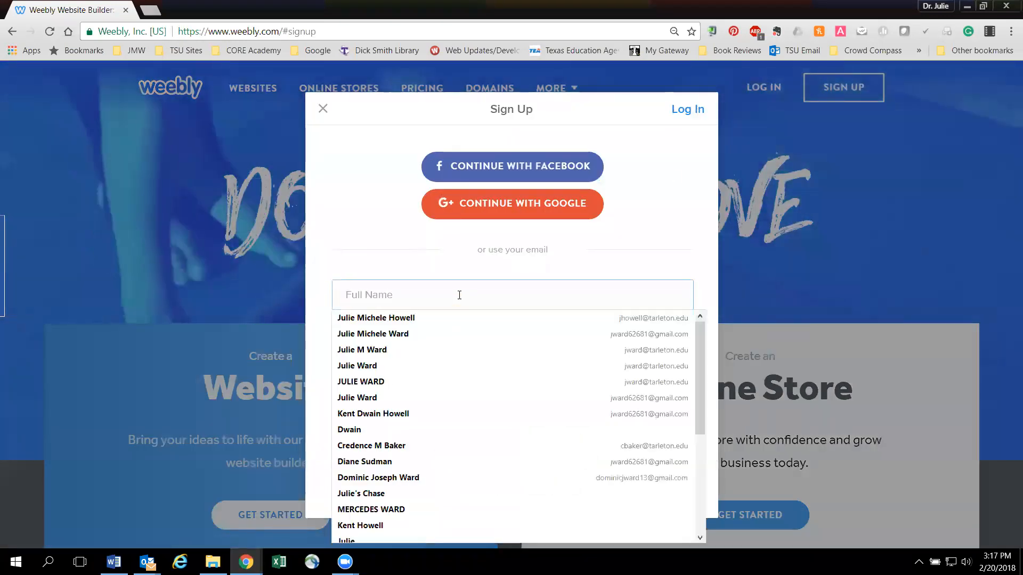
pyautogui.click(417, 246)
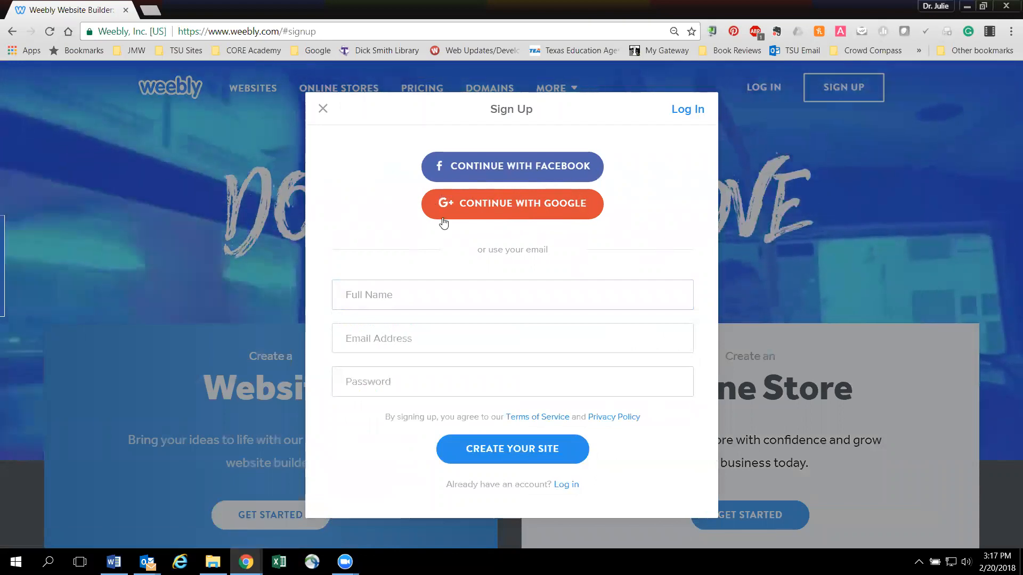
pyautogui.click(349, 292)
pyautogui.write('Julie')
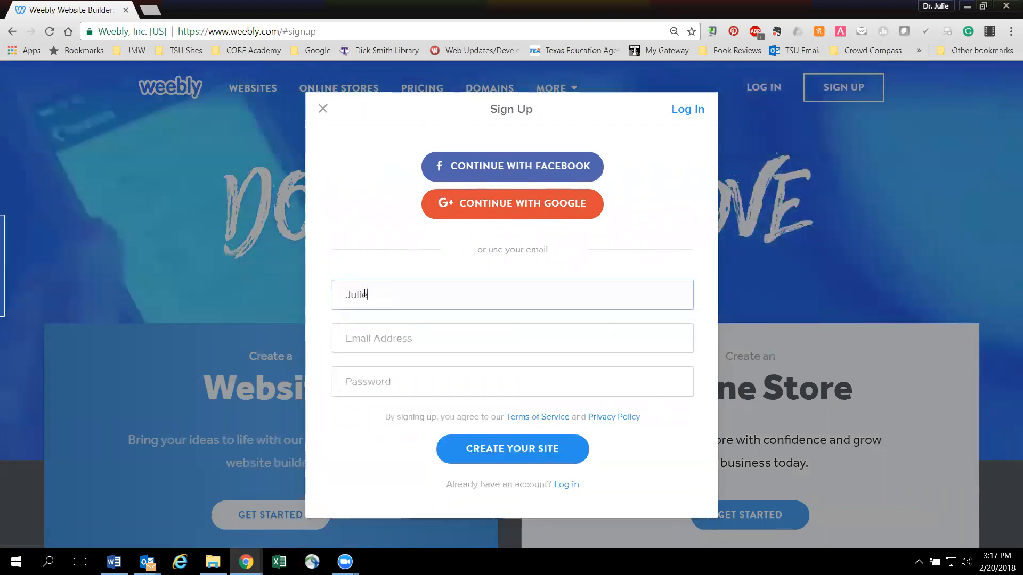
pyautogui.press('Tab')
pyautogui.hotkey('shift', 'Tab')
pyautogui.press('End')
pyautogui.write('How')
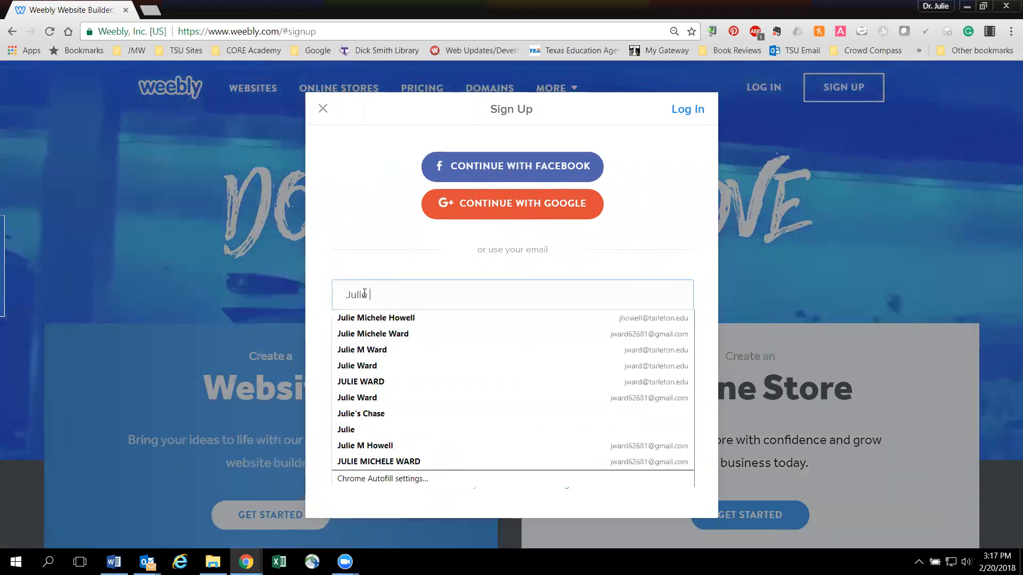
pyautogui.write('ell')
# - Fill in the account holder's e-mail address and the account password, and submit the form to create the site
pyautogui.press('Tab')
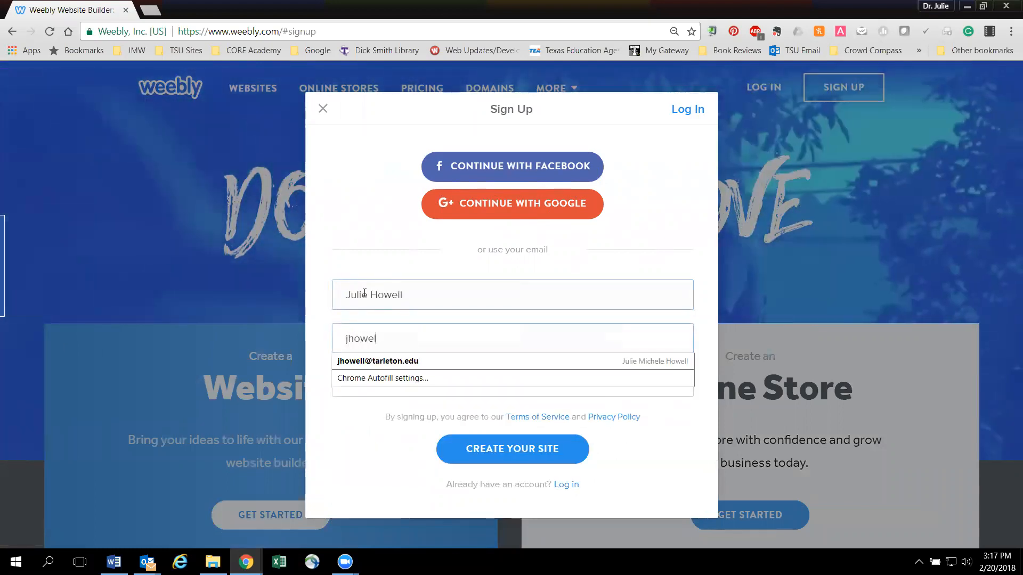
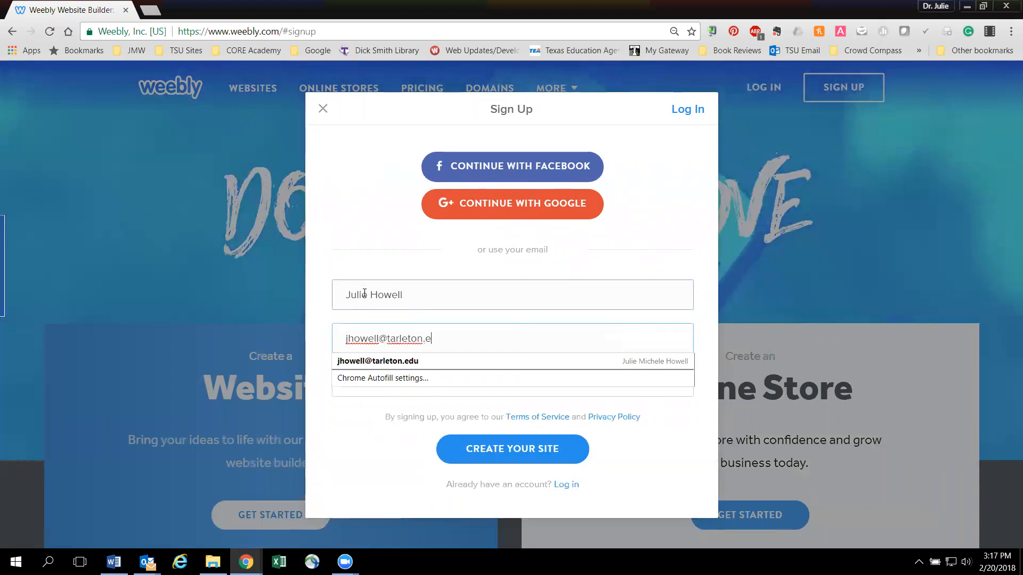
pyautogui.press('Tab')
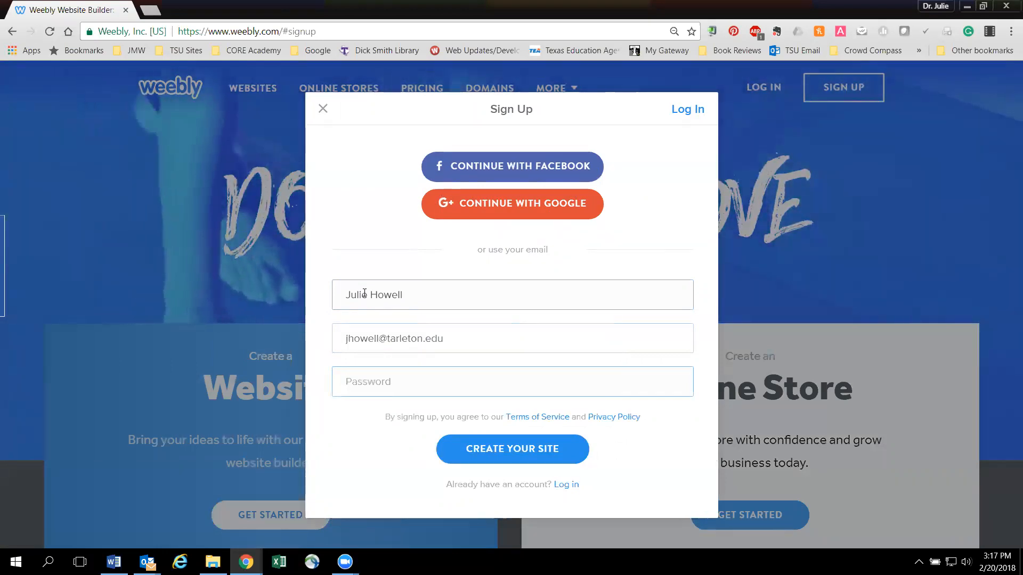
pyautogui.write('********')
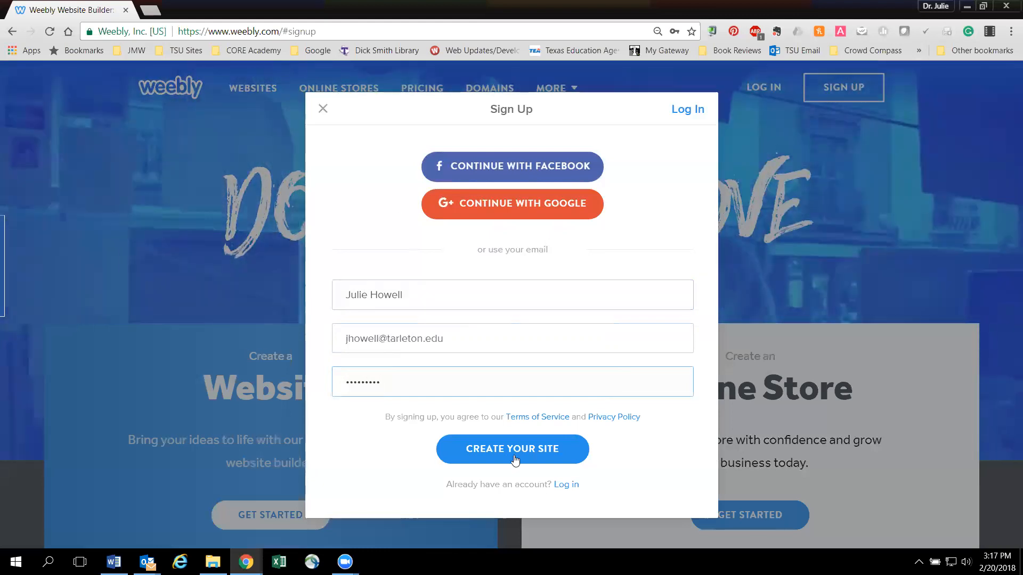
pyautogui.click(515, 466)
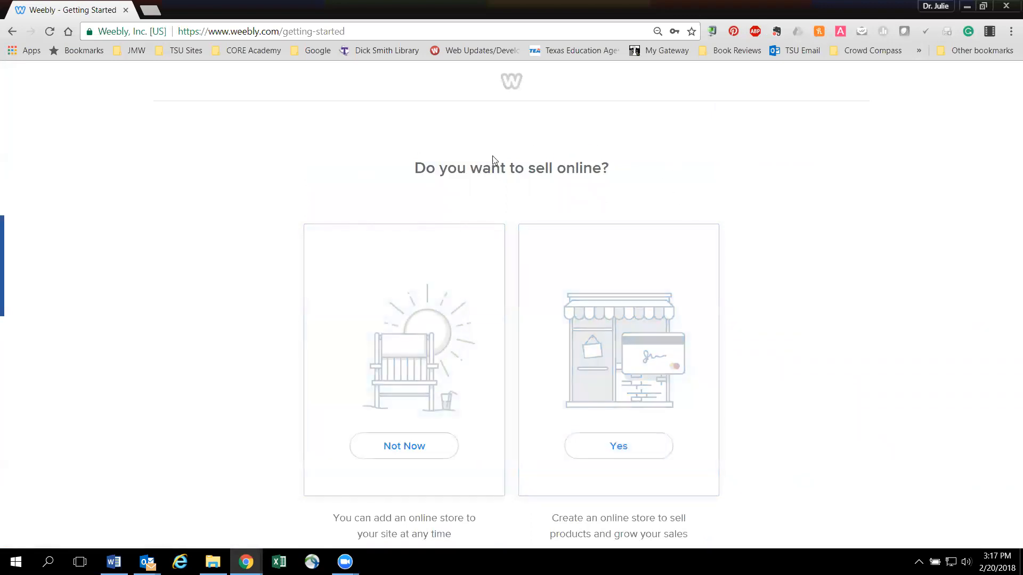
# - Decline selling online for now and look through the Business themes
pyautogui.click(422, 457)
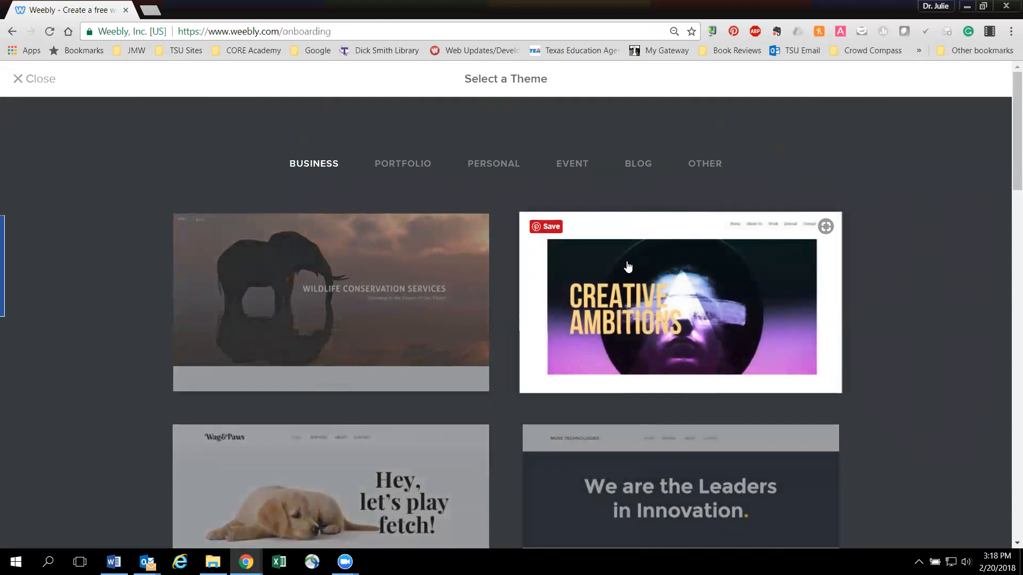
pyautogui.scroll(-9, 625, 269)
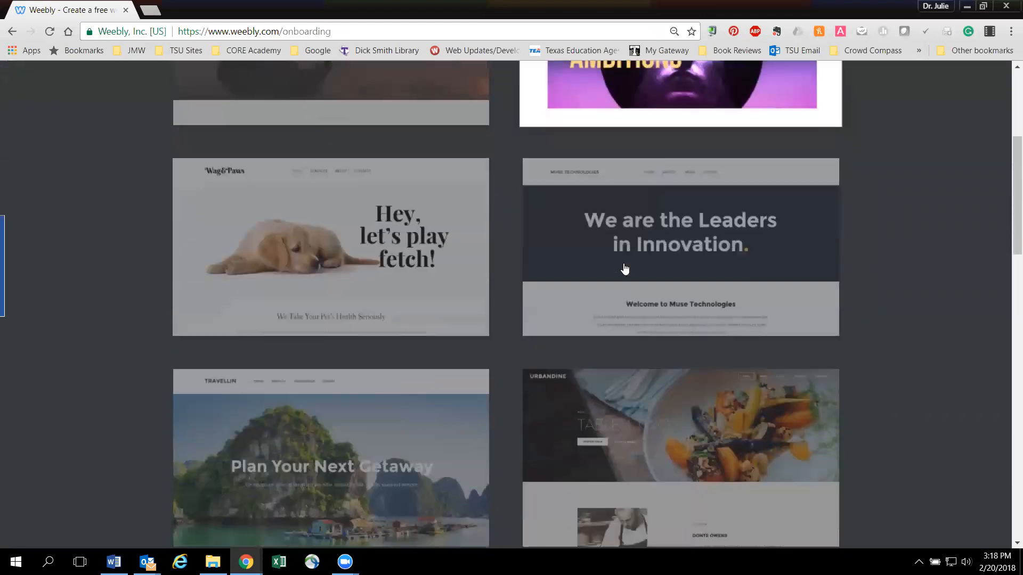
pyautogui.scroll(-6, 625, 269)
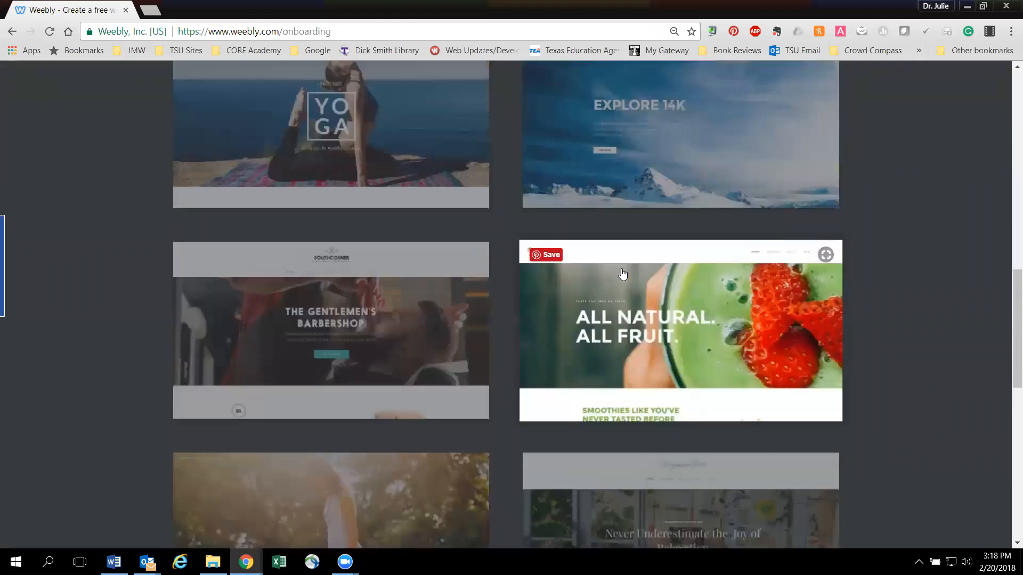
pyautogui.scroll(11, 621, 275)
pyautogui.scroll(4, 621, 281)
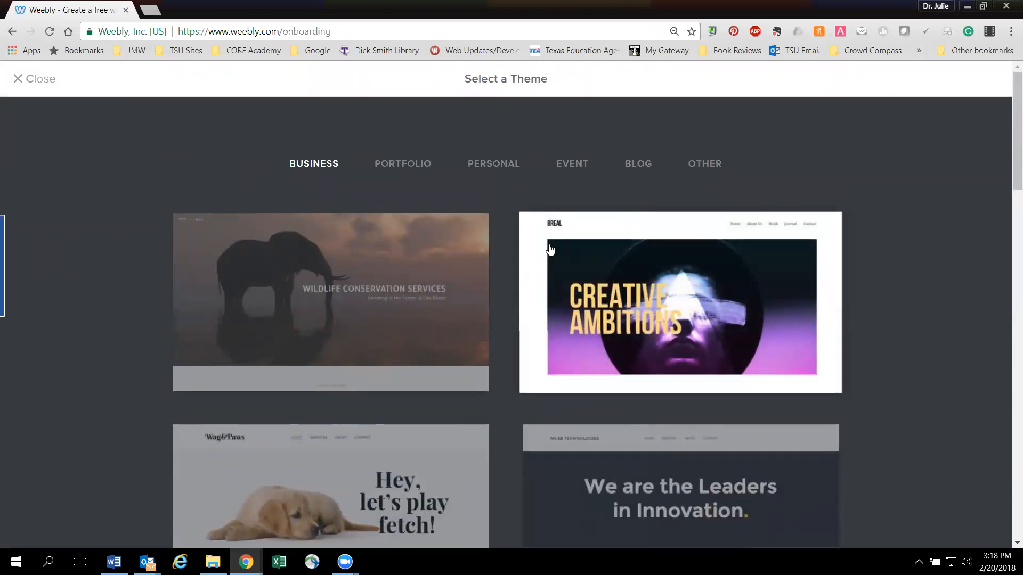
# - Choose the JS Photography theme with the jellyfish image from the Portfolio category and start editing it
pyautogui.click(405, 166)
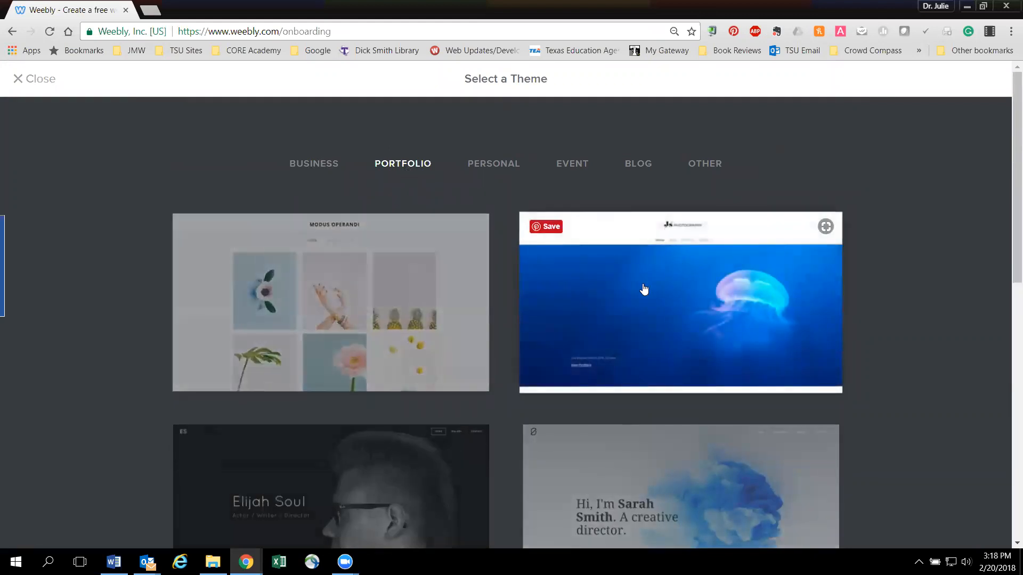
pyautogui.scroll(-4, 644, 289)
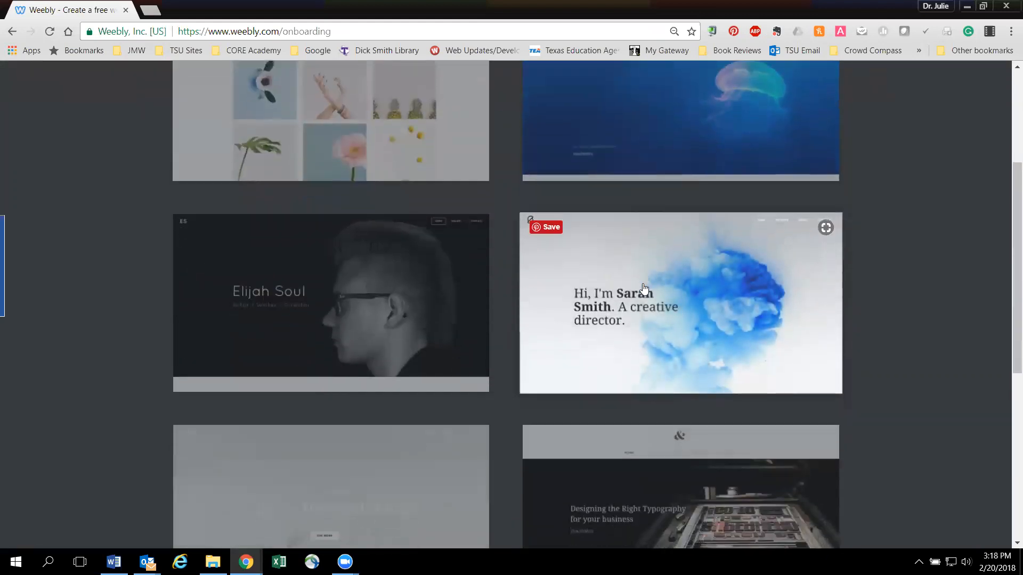
pyautogui.scroll(-5, 644, 288)
pyautogui.scroll(-2, 642, 286)
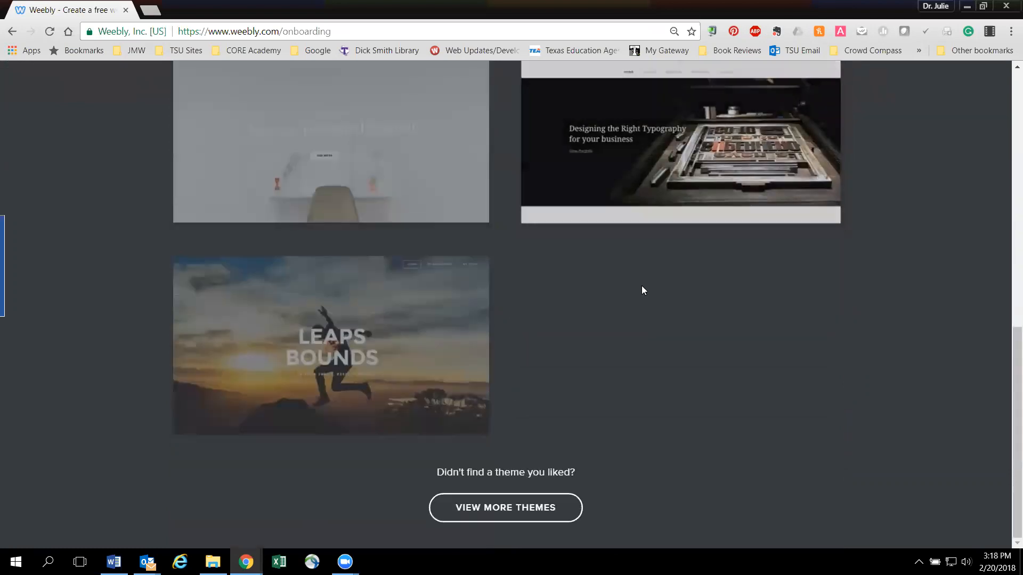
pyautogui.scroll(15, 641, 285)
pyautogui.click(434, 311)
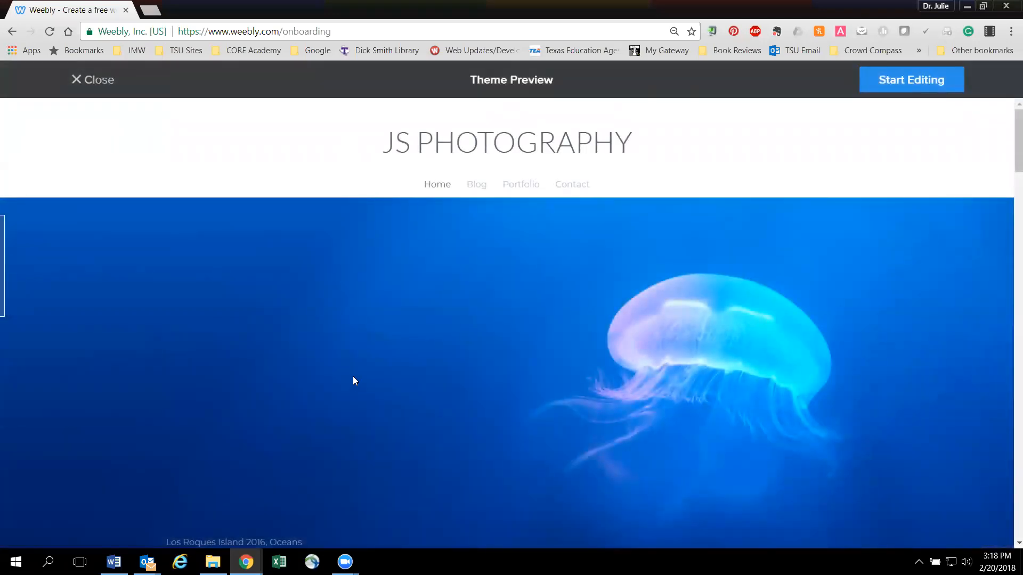
pyautogui.click(884, 83)
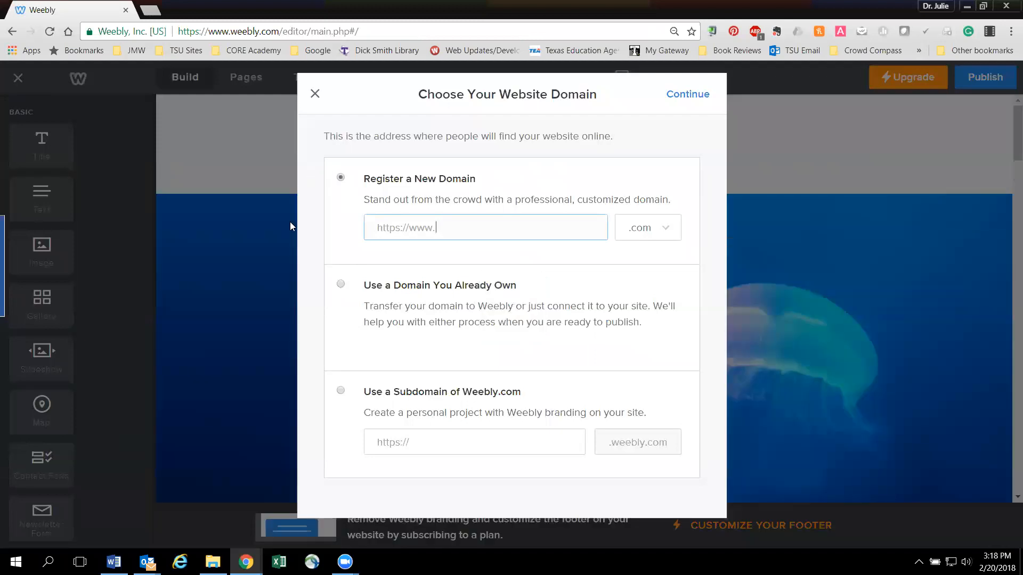
# - Use a subdomain of Weebly.com as the site address, made of the owner's name followed by Test
pyautogui.click(341, 393)
pyautogui.click(475, 438)
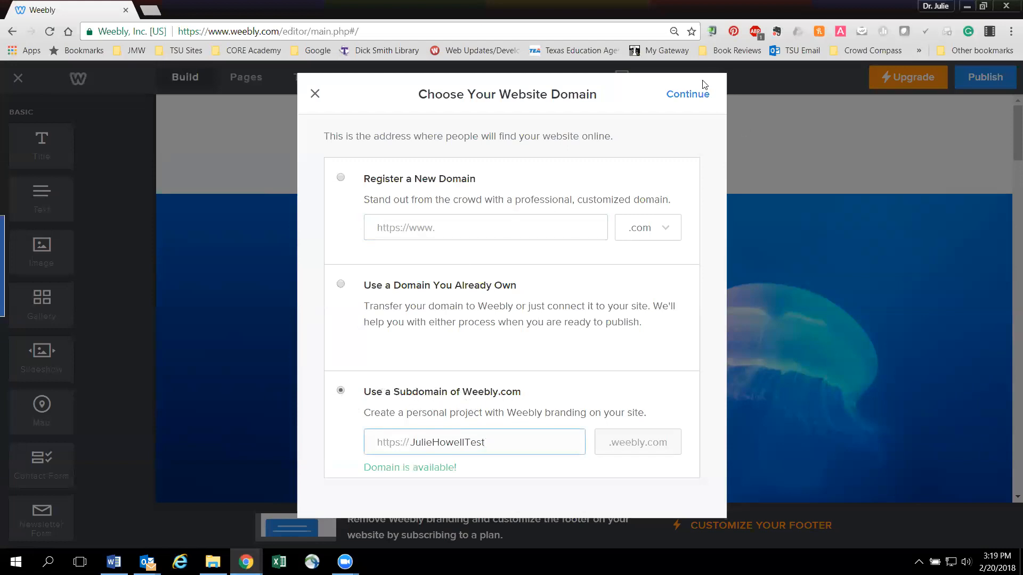
pyautogui.click(689, 94)
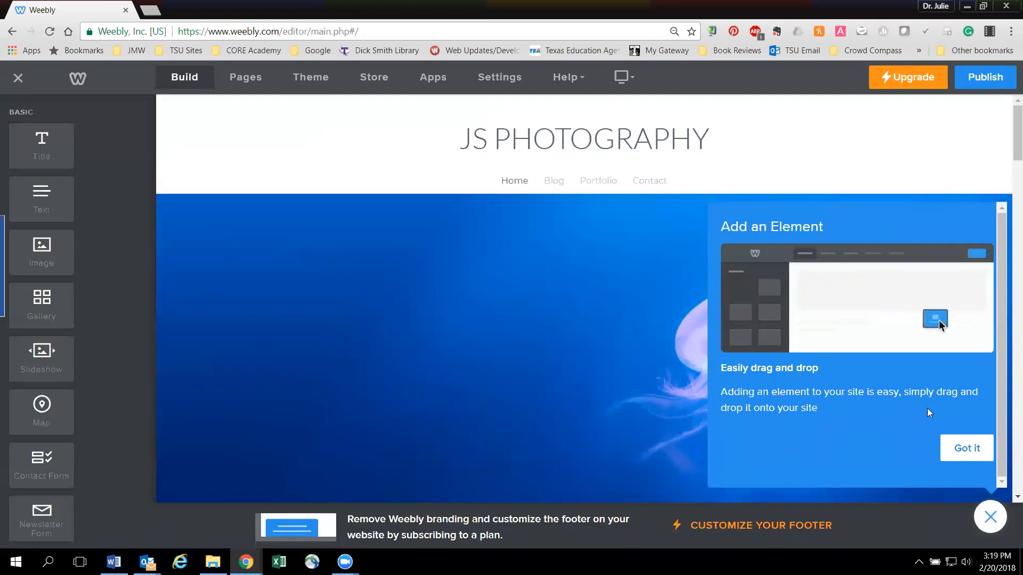
# - Dismiss the getting-started guide and delete the Blog page from the site
pyautogui.click(965, 450)
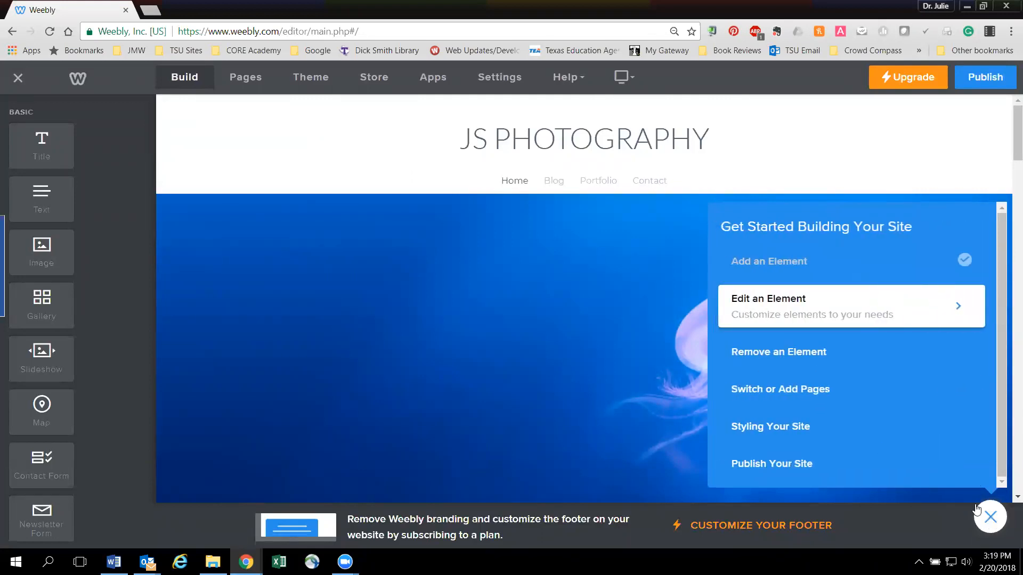
pyautogui.click(990, 517)
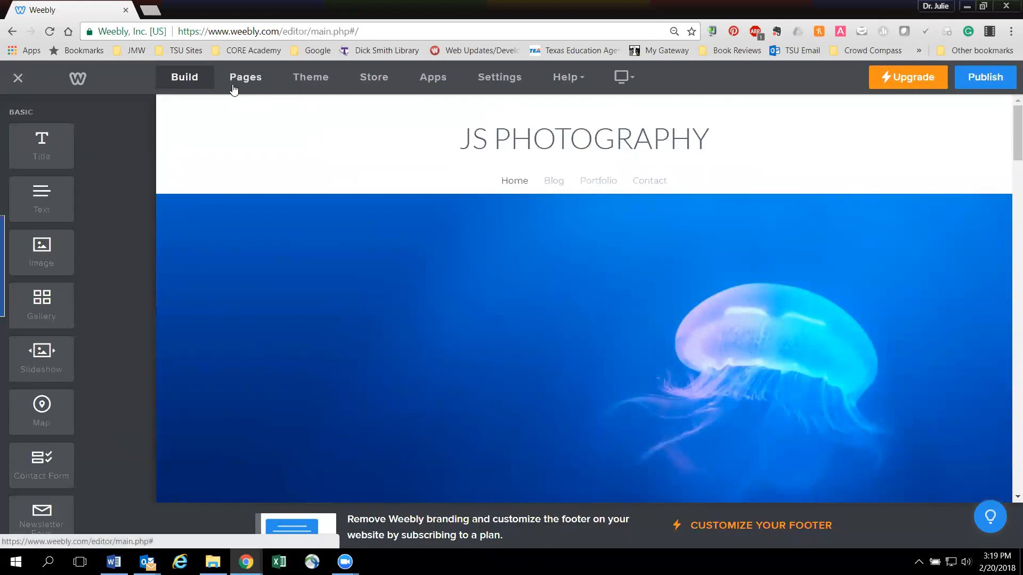
pyautogui.click(241, 79)
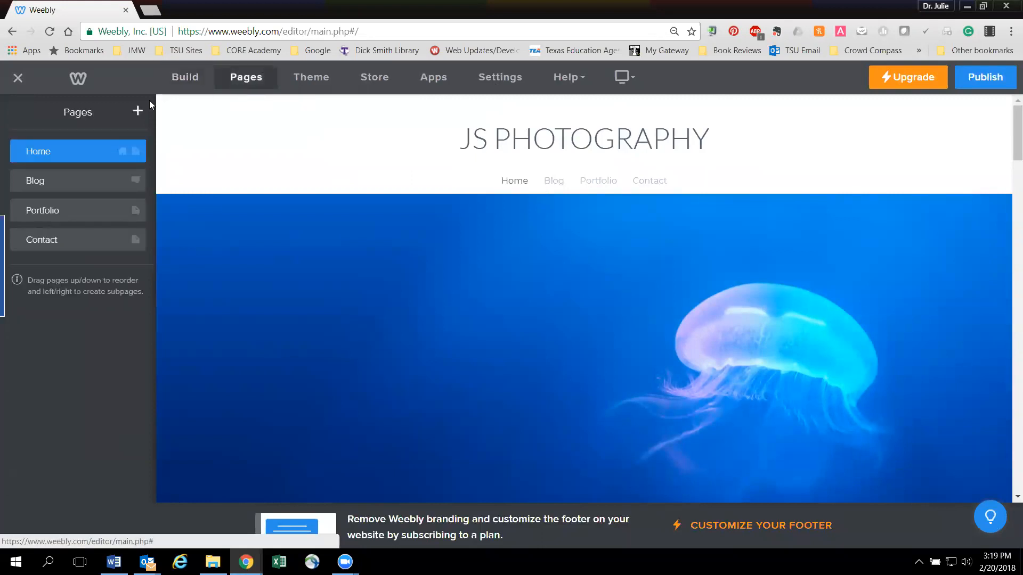
pyautogui.click(51, 184)
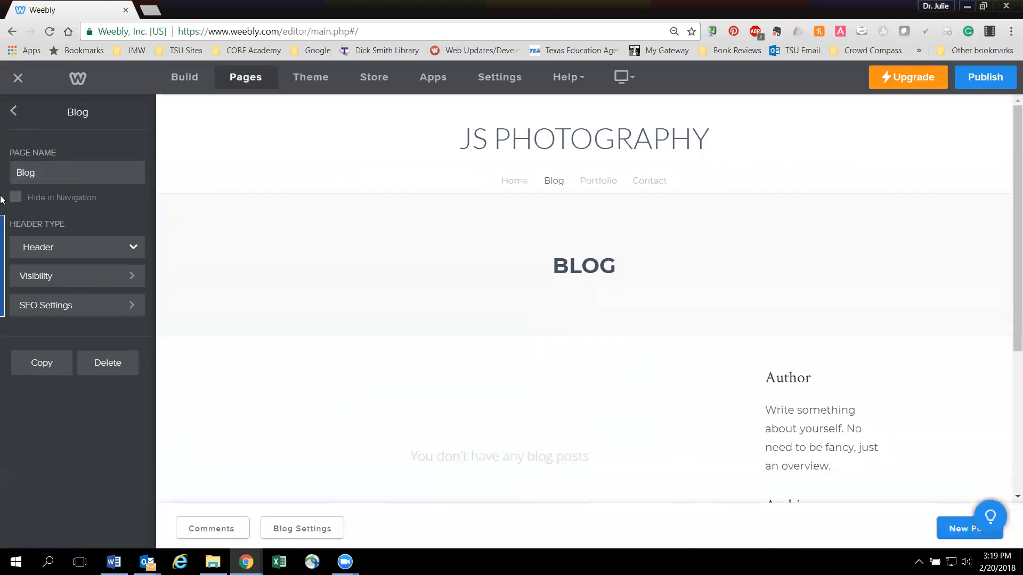
pyautogui.click(105, 362)
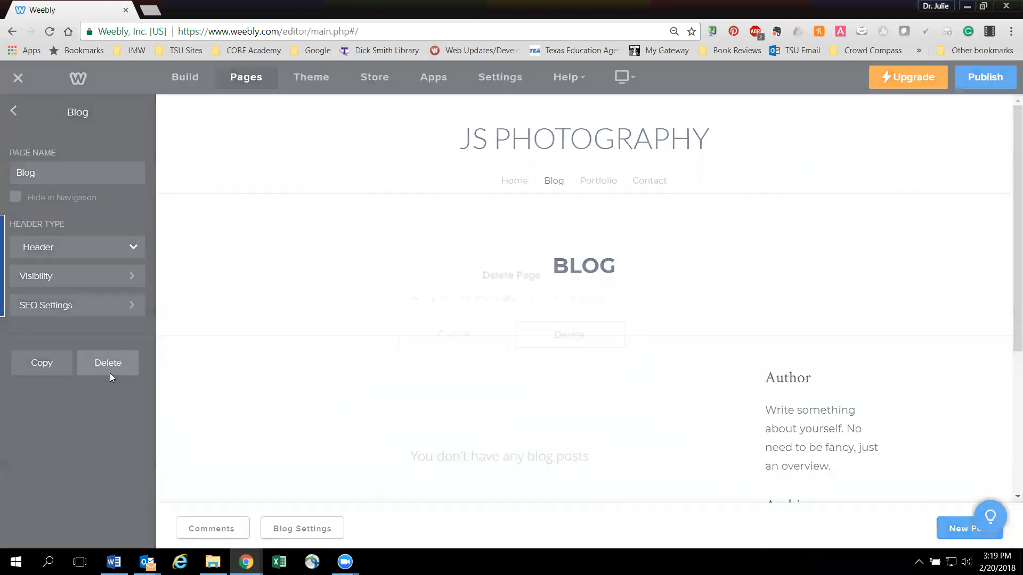
pyautogui.click(567, 329)
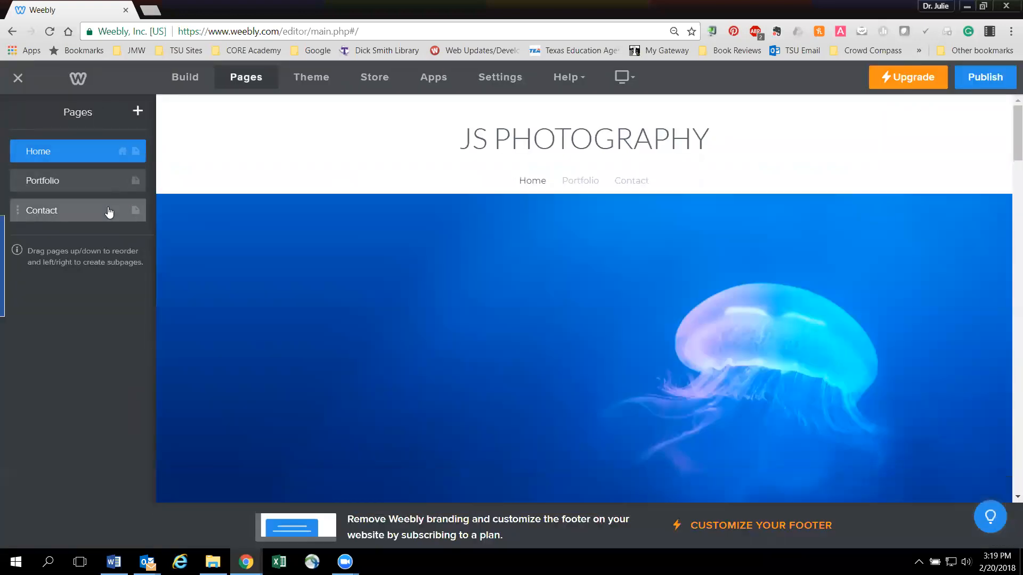
# - Add a new standard page named TSU Resources
pyautogui.click(137, 113)
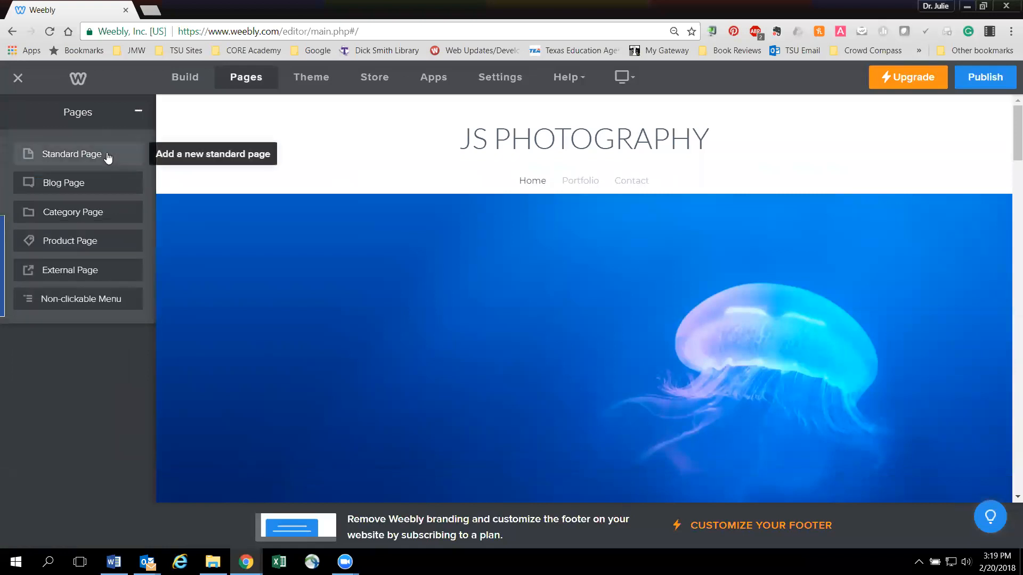
pyautogui.click(108, 156)
pyautogui.write('TSU Resources')
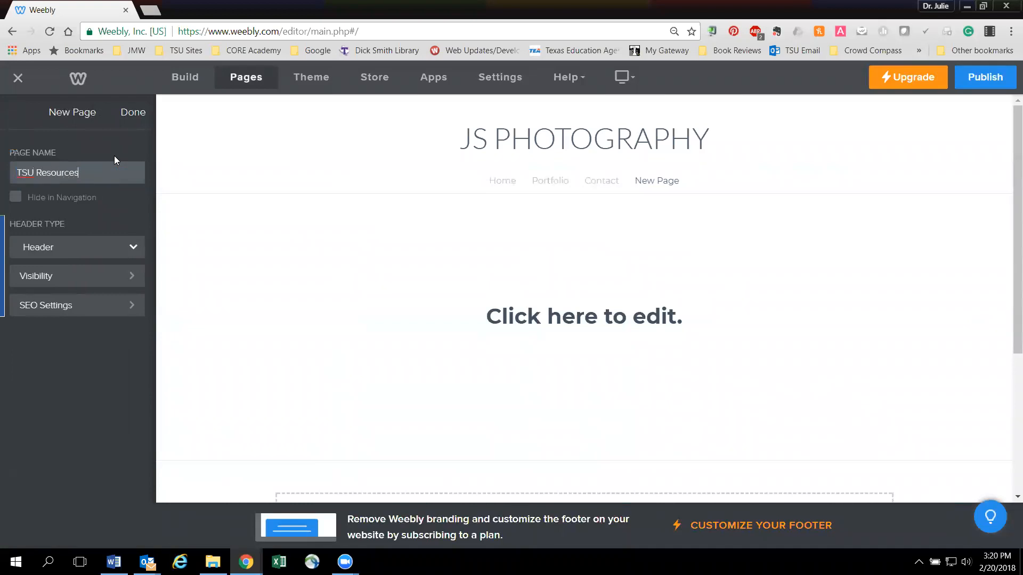
pyautogui.click(133, 118)
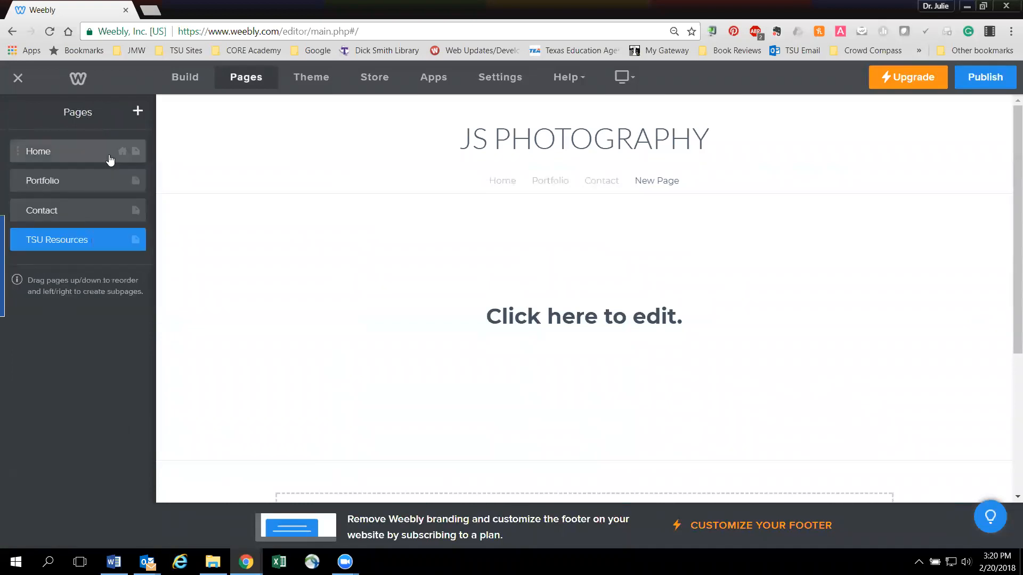
# - Add another standard page named Resources and place it directly above the TSU Resources page
pyautogui.click(137, 110)
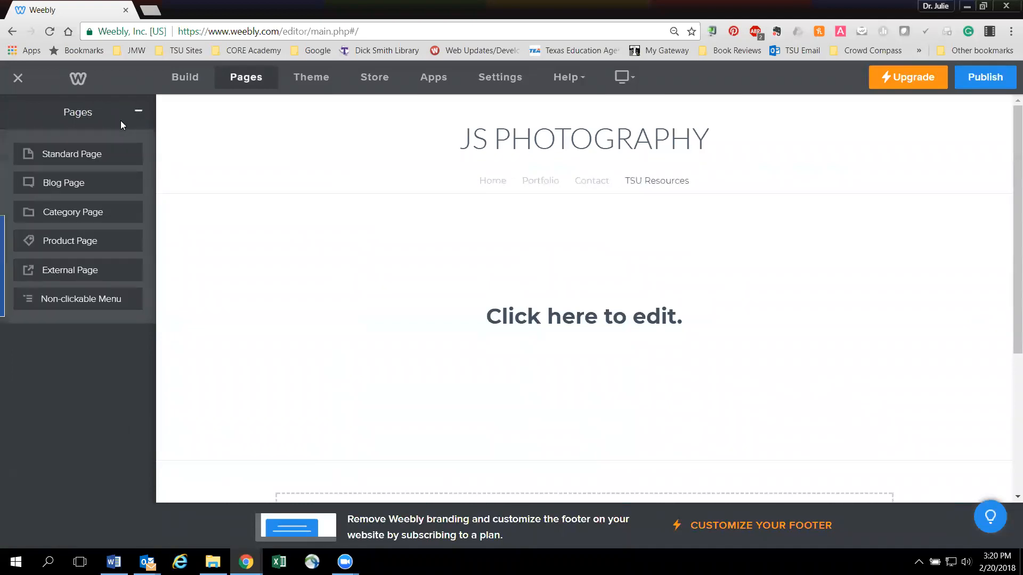
pyautogui.click(60, 155)
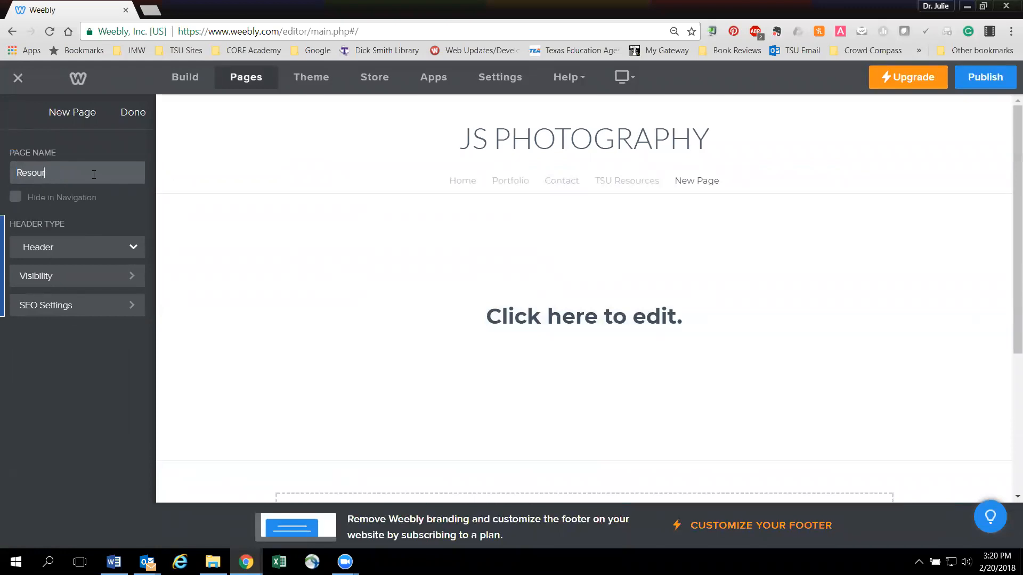
pyautogui.click(133, 112)
pyautogui.moveTo(10, 266); pyautogui.dragTo(11, 238)
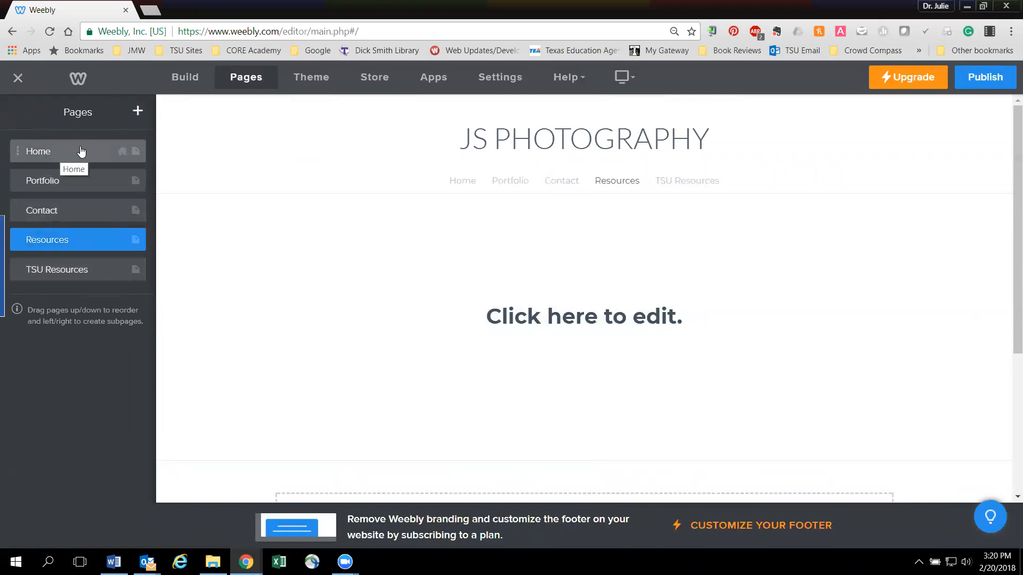
# - Rename the Home page as About Me and return to the list of pages
pyautogui.click(81, 152)
pyautogui.write('About Me')
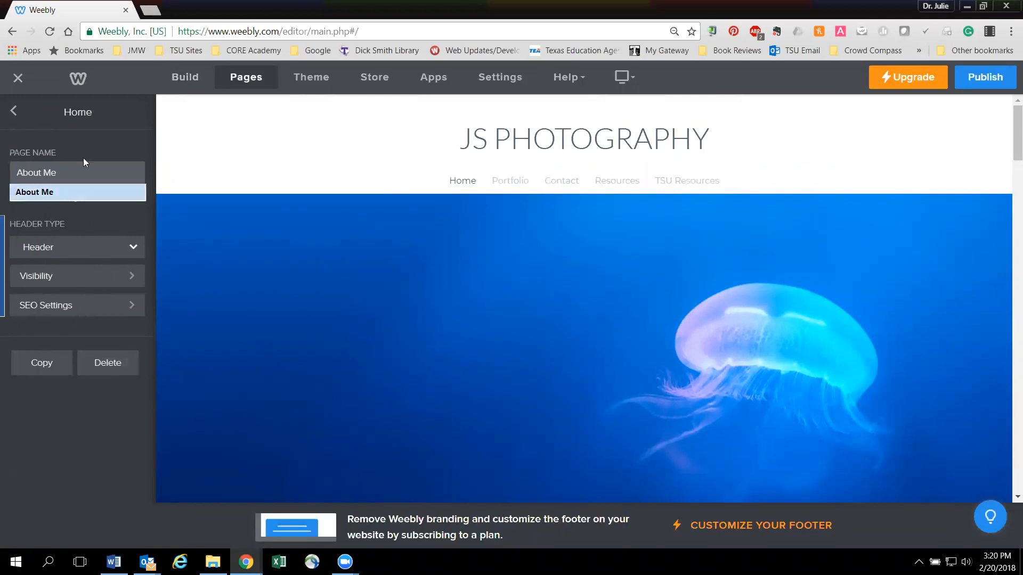
pyautogui.click(69, 141)
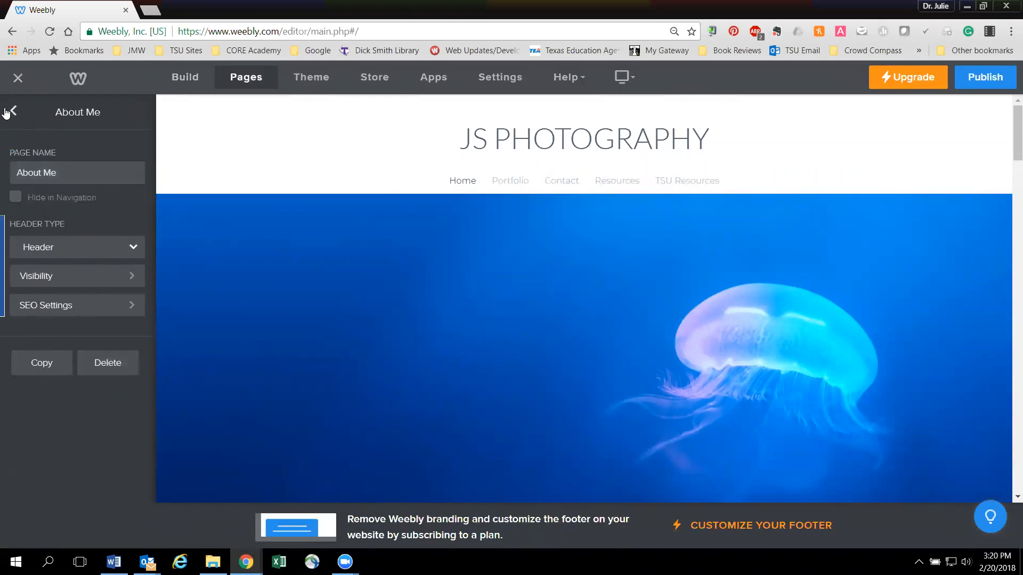
pyautogui.click(17, 113)
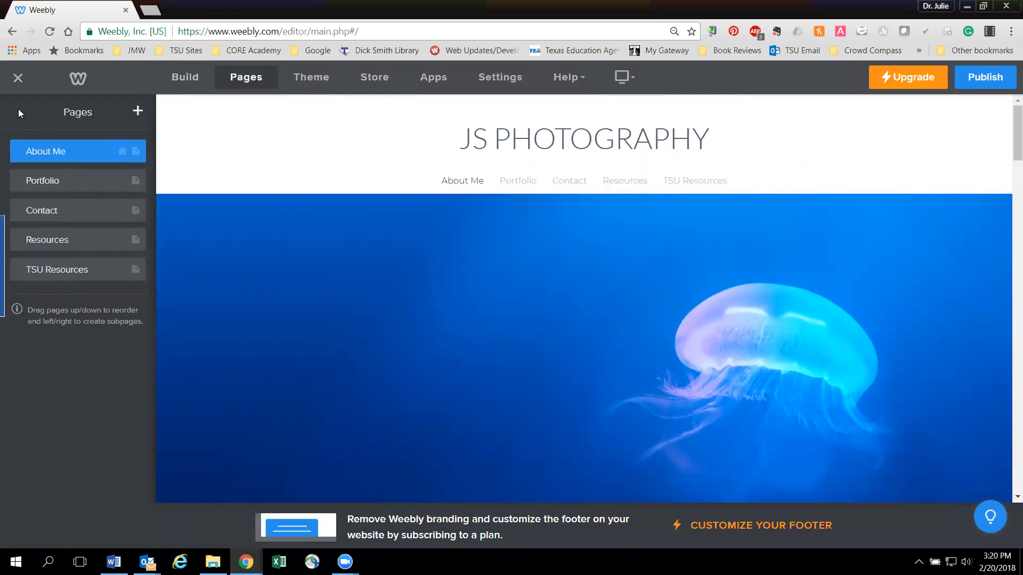
# - Rename the Portfolio page as Student Information and return to the list of pages
pyautogui.click(58, 182)
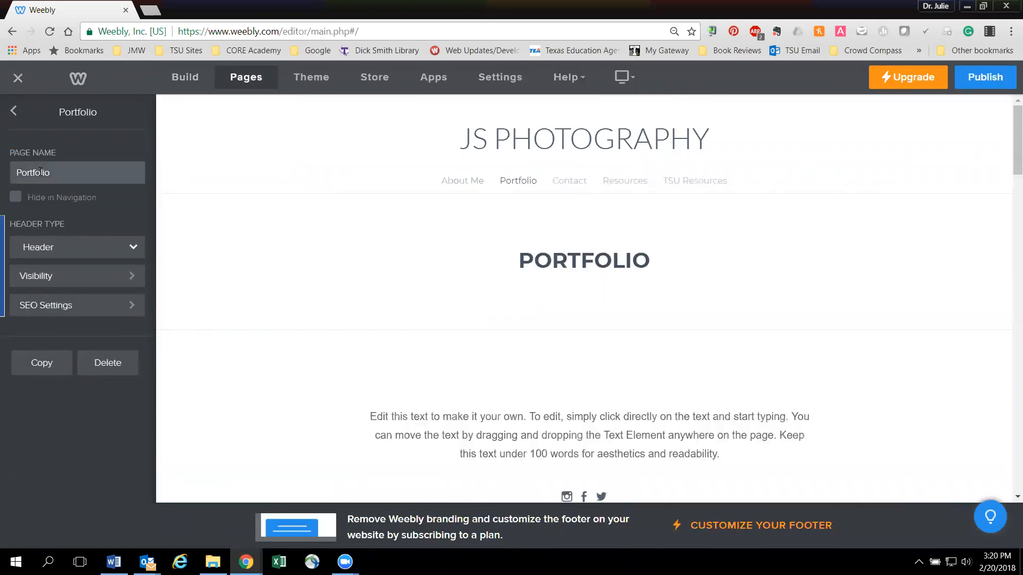
pyautogui.write('Student Informa')
pyautogui.click(16, 111)
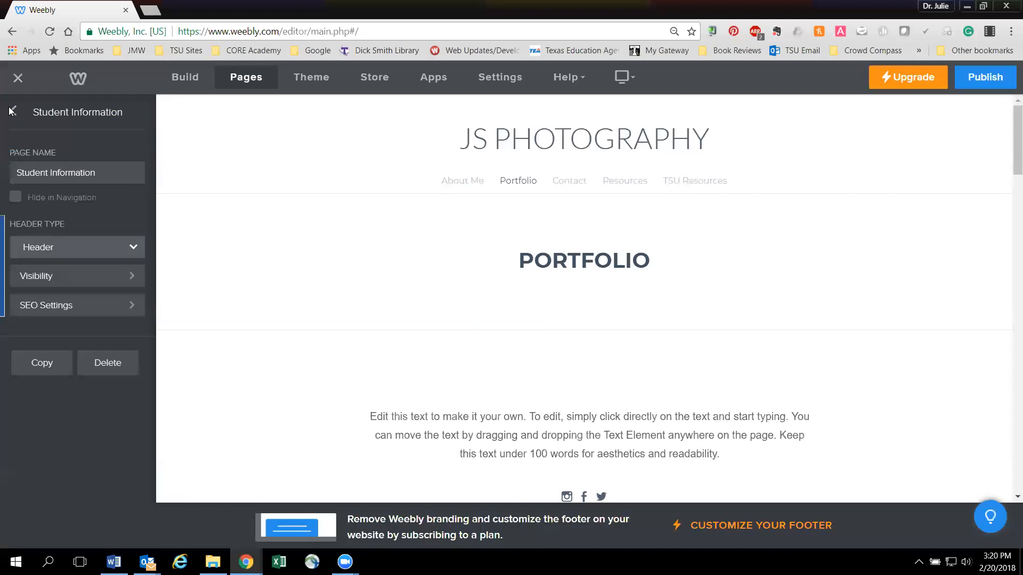
pyautogui.click(14, 111)
# - Rename the Contact page as Parent Information and return to the list of pages
pyautogui.click(56, 211)
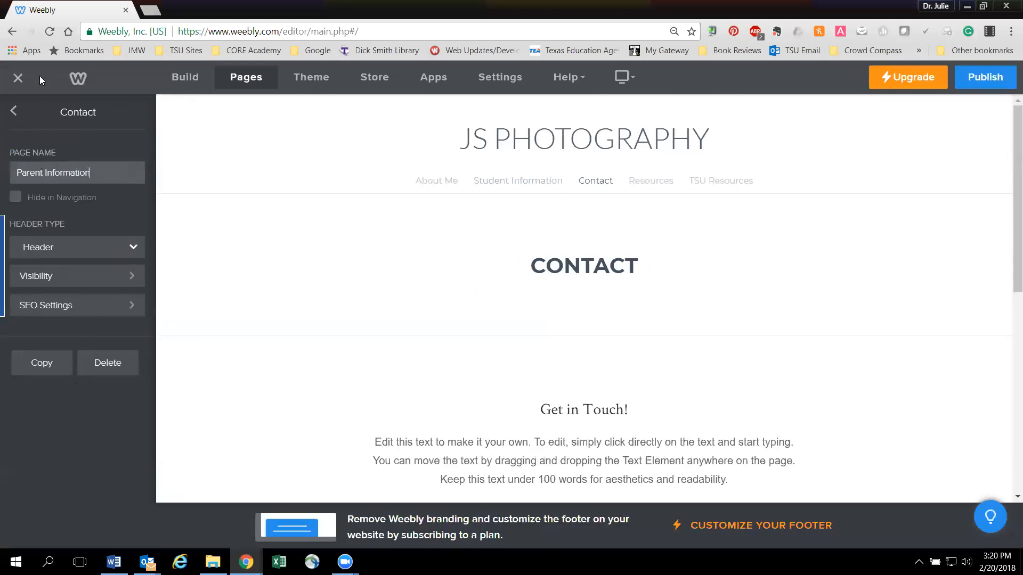
pyautogui.click(25, 116)
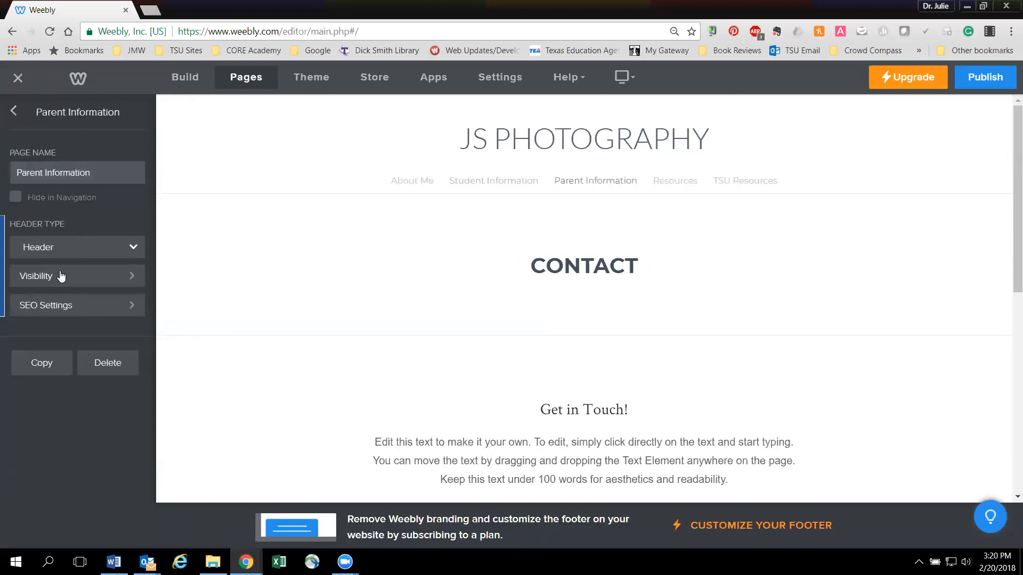
pyautogui.click(16, 111)
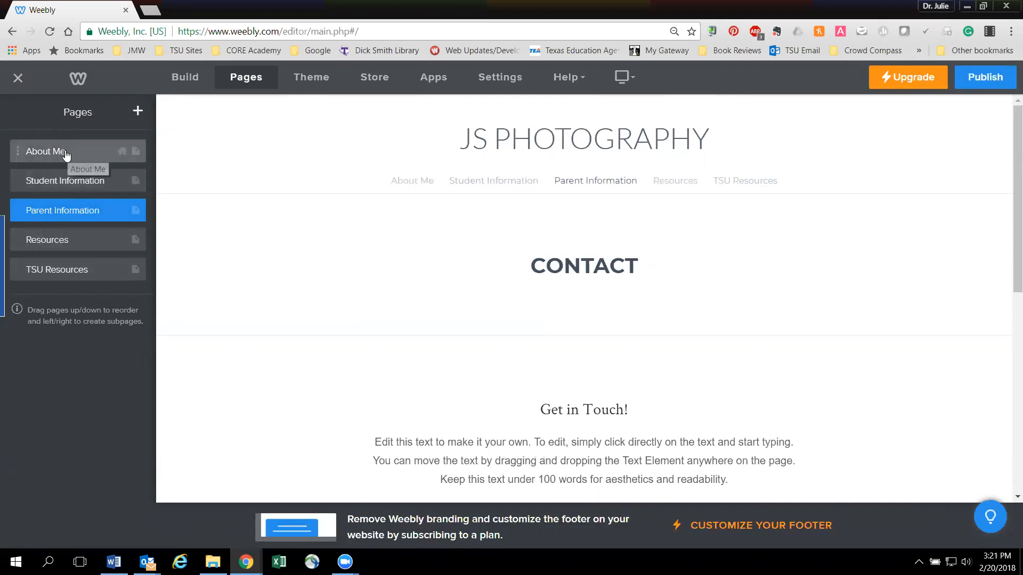
# - Switch to building the page content and replace the site title with the teacher's title and surname followed by CLASS
pyautogui.click(181, 80)
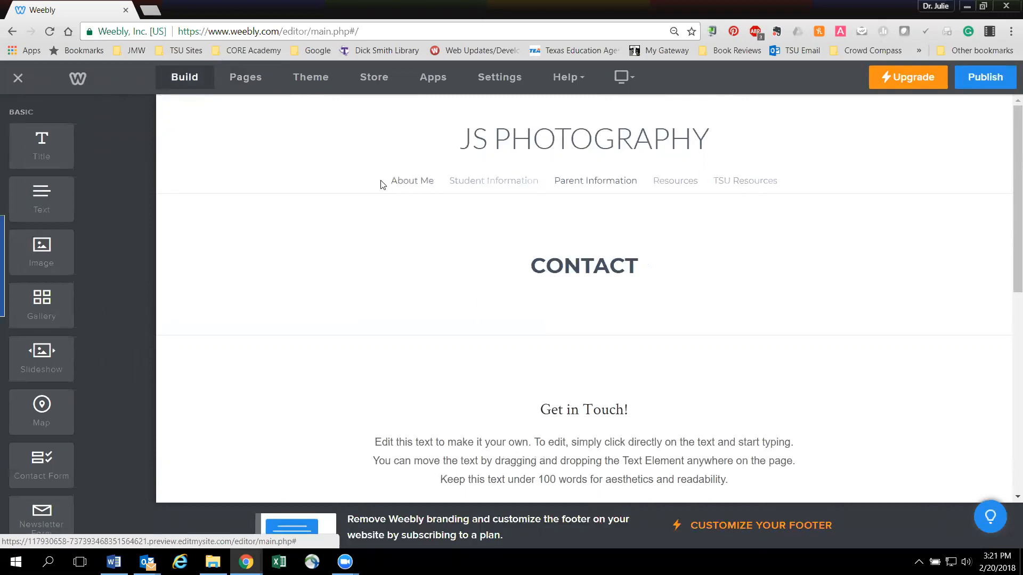
pyautogui.click(520, 139)
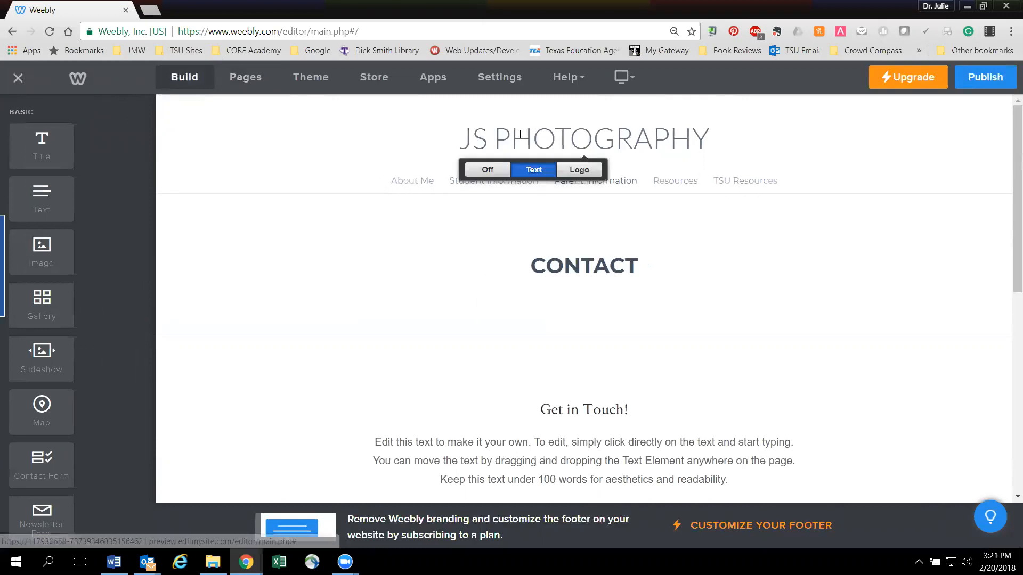
pyautogui.tripleClick(573, 143)
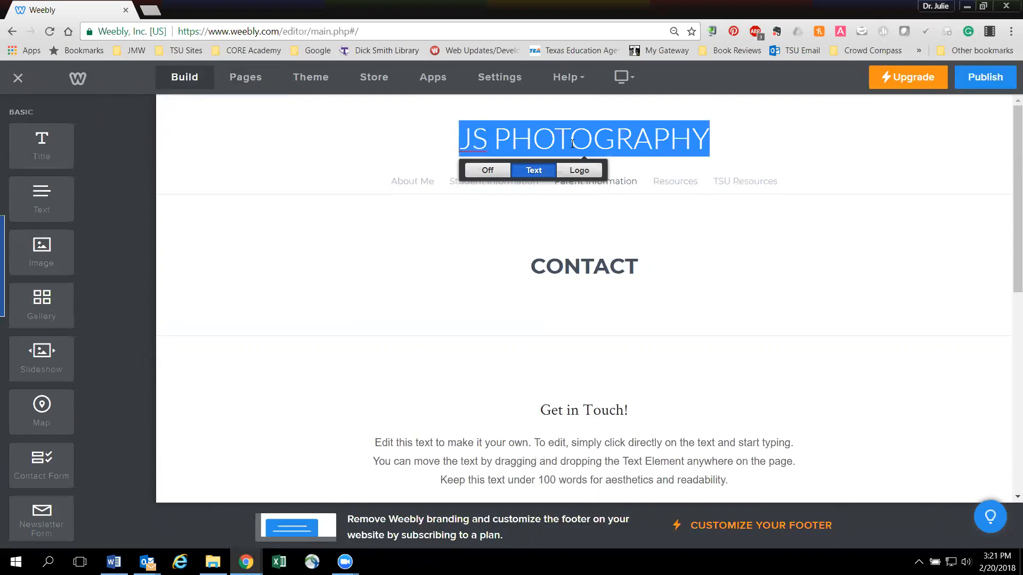
pyautogui.write('MRS.')
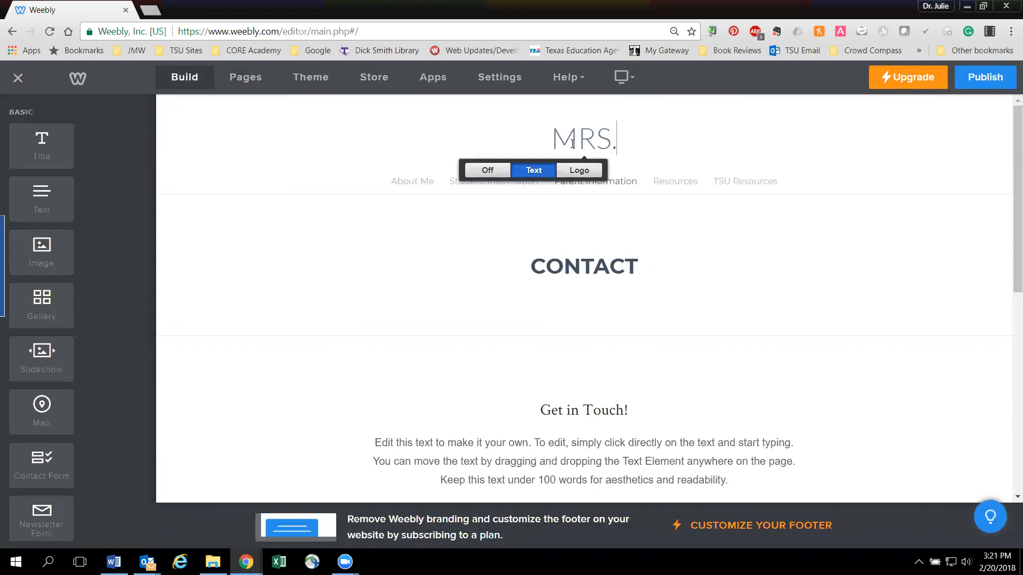
pyautogui.write(' HOWELL')
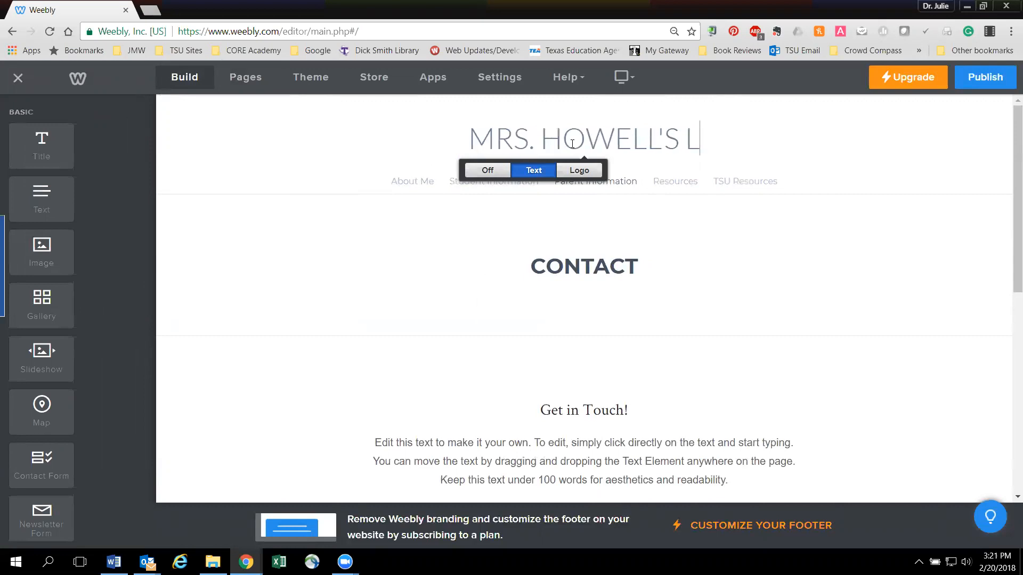
pyautogui.write("'S CLASS")
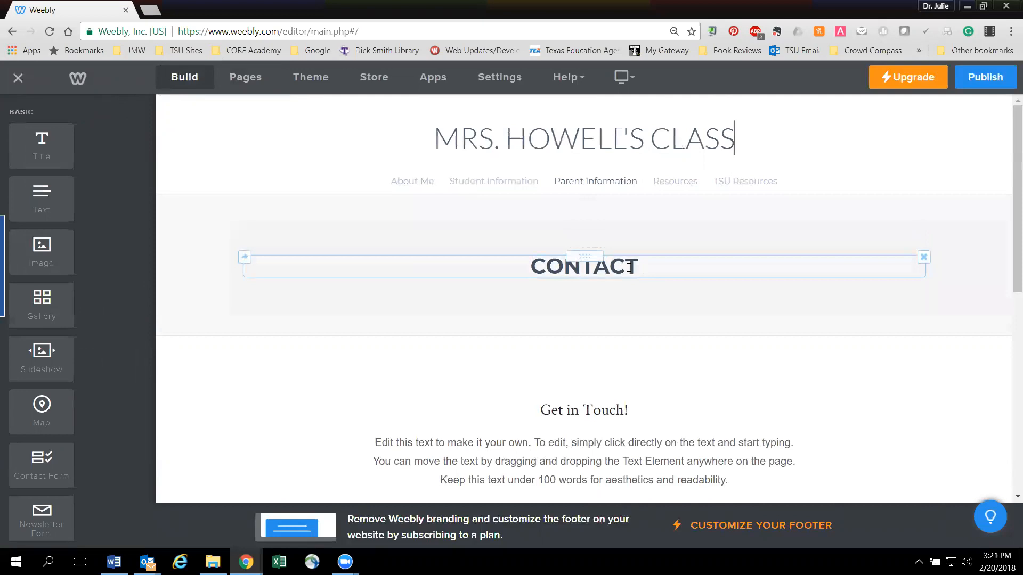
# - Delete the CONTACT heading element from the header area of the Parent Information page
pyautogui.click(580, 272)
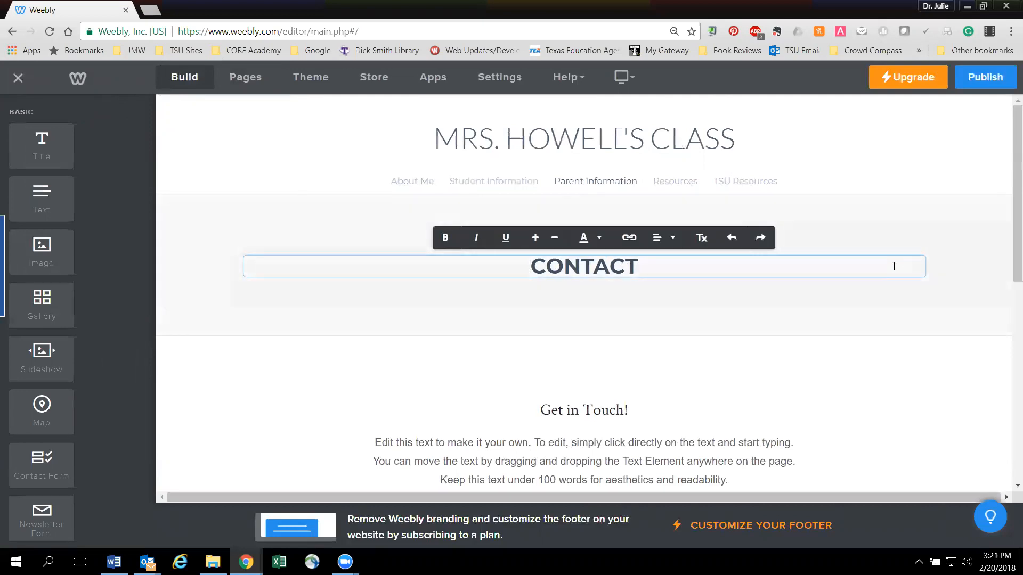
pyautogui.click(908, 244)
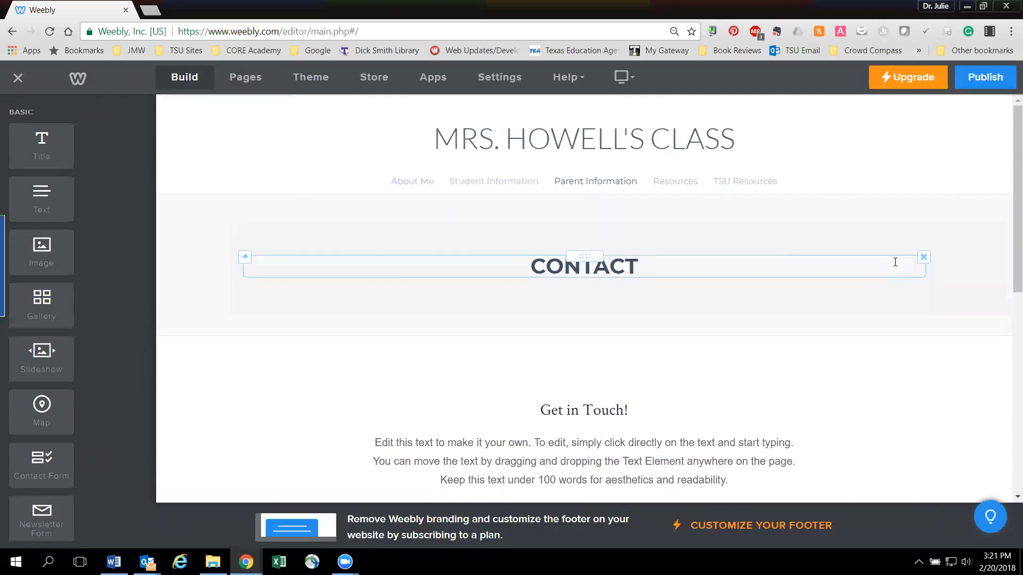
pyautogui.click(924, 259)
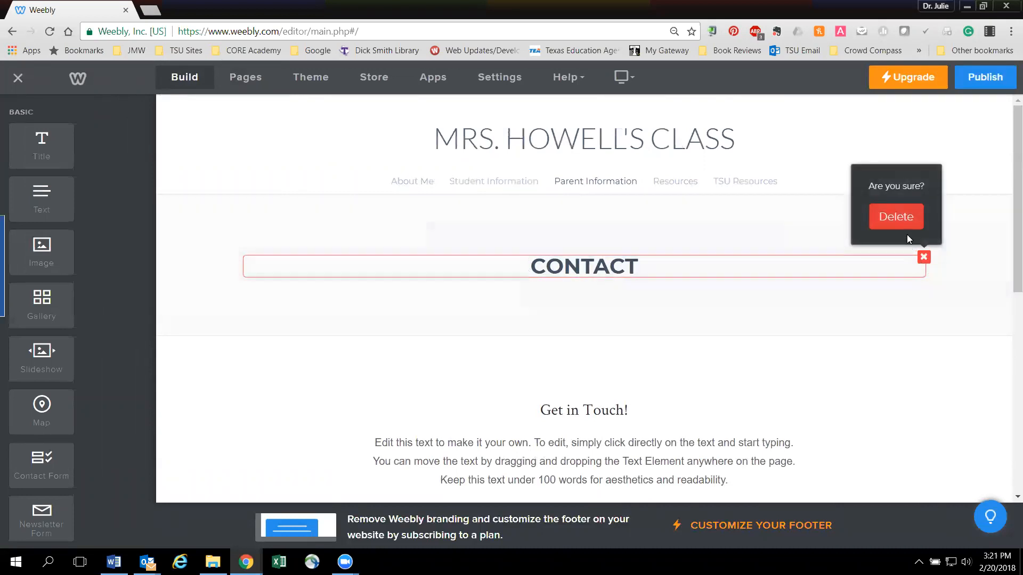
pyautogui.click(900, 216)
# - Replace the "Get in Touch!" heading with "About Me"
pyautogui.scroll(-1, 555, 319)
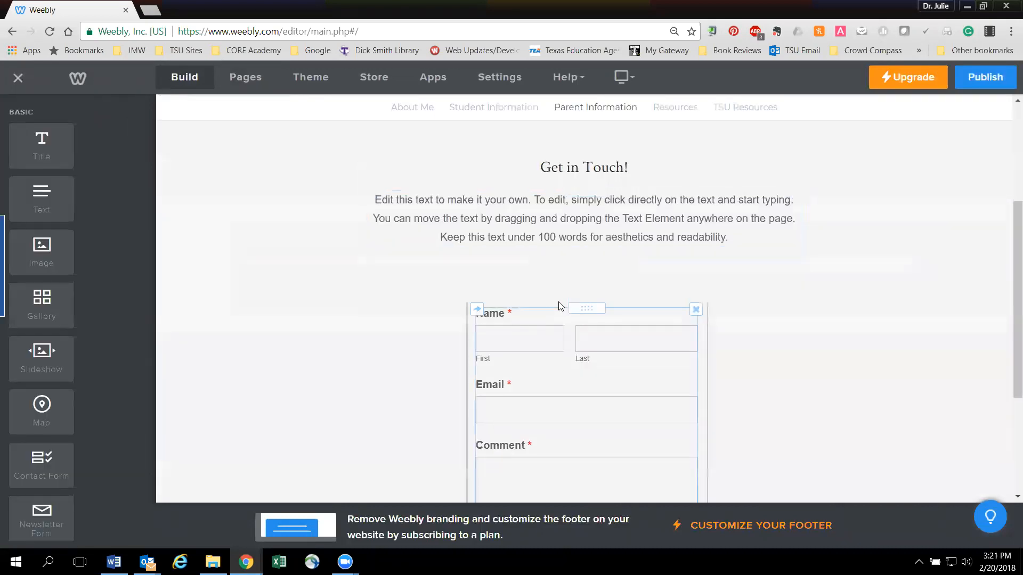
pyautogui.scroll(-2, 552, 251)
pyautogui.scroll(6, 552, 251)
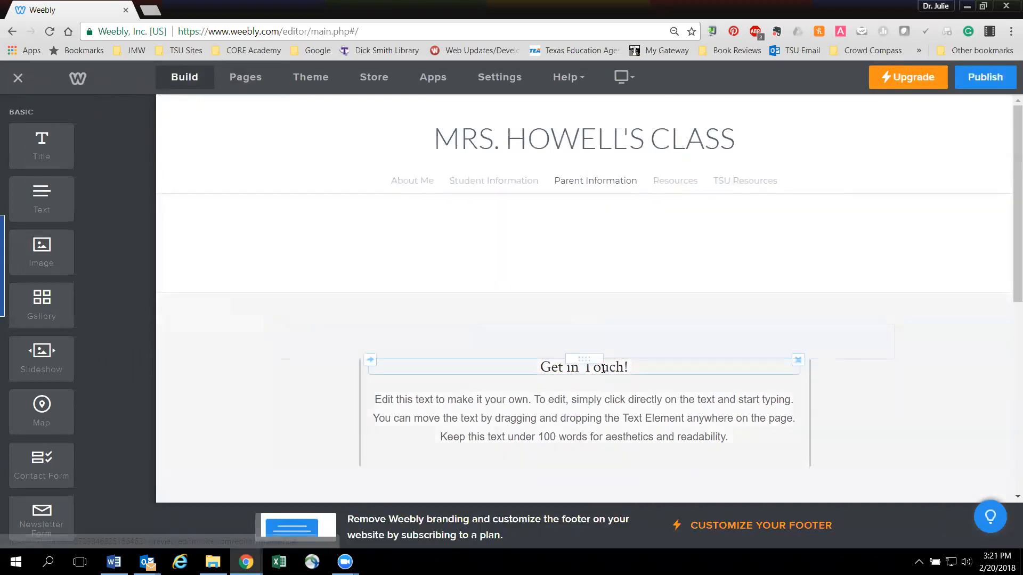
pyautogui.tripleClick(624, 365)
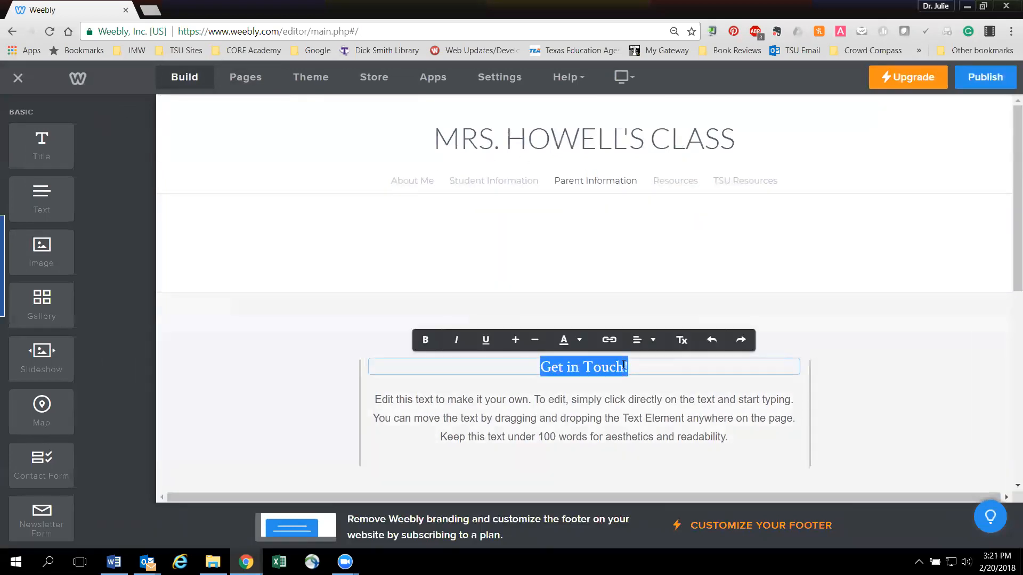
pyautogui.write('About Me')
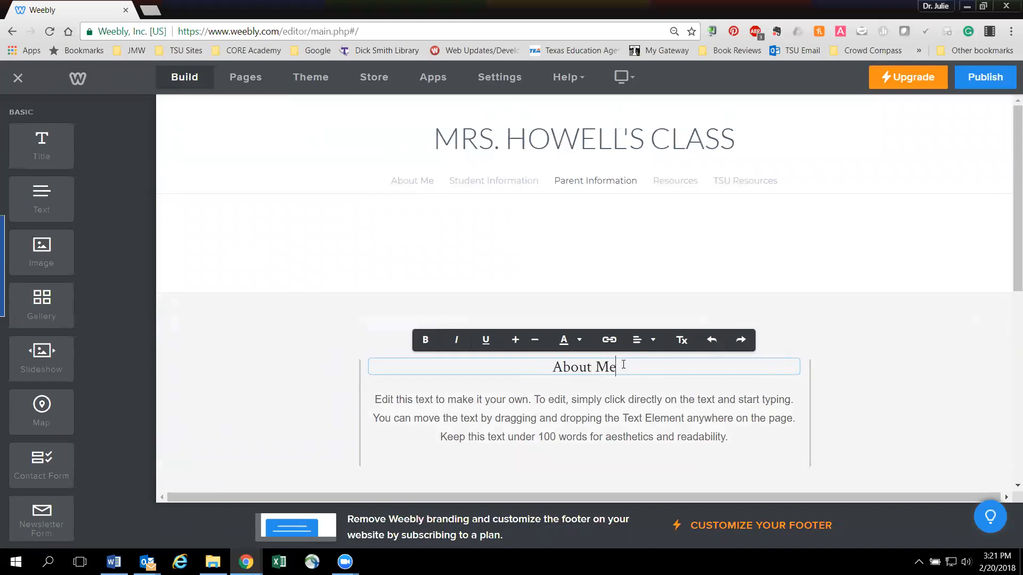
# - Replace the placeholder paragraph below the About Me heading with "My name is" and the teacher's full name, and align it left
pyautogui.tripleClick(468, 441)
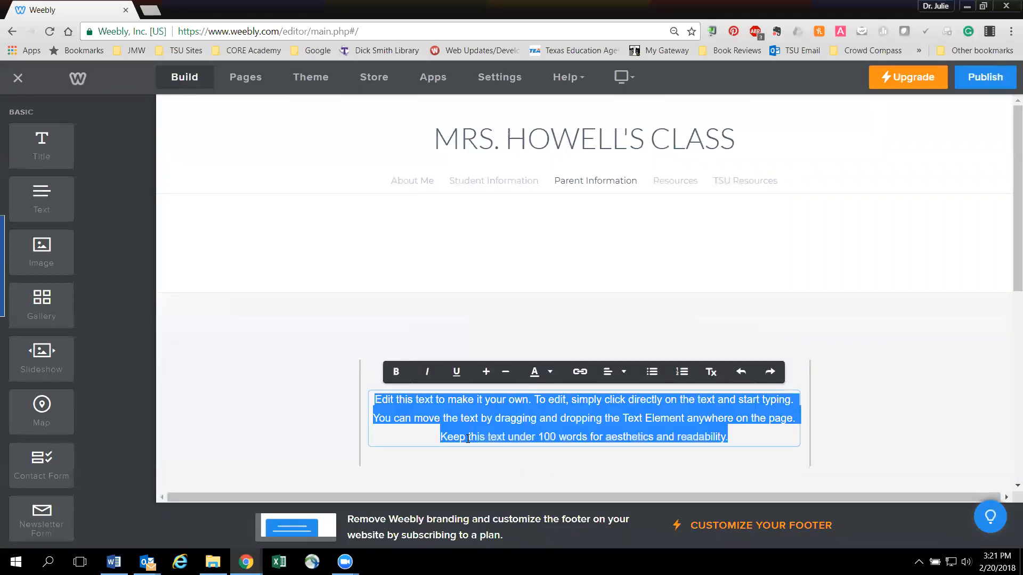
pyautogui.write('My name is J')
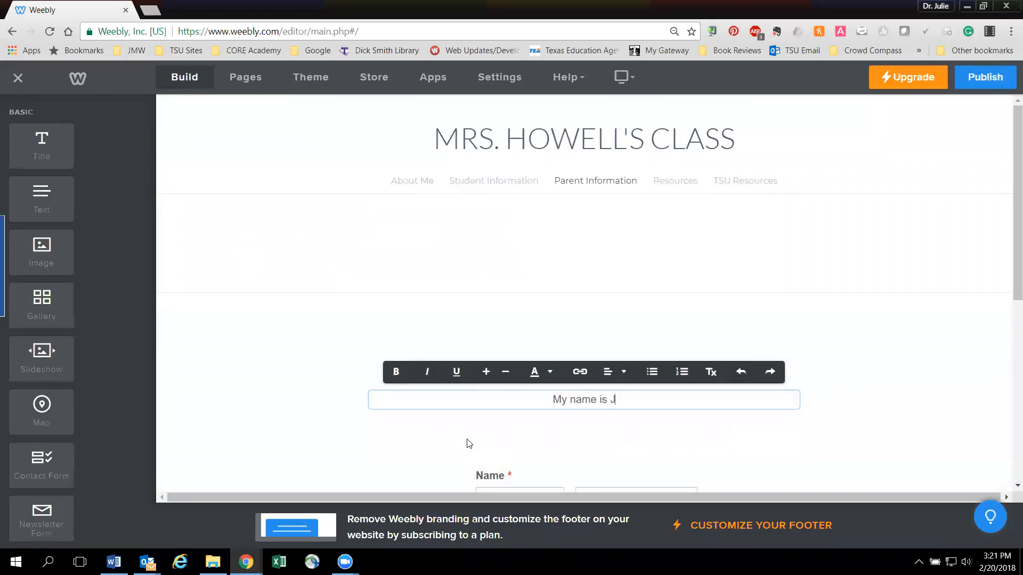
pyautogui.write('ulie Howell')
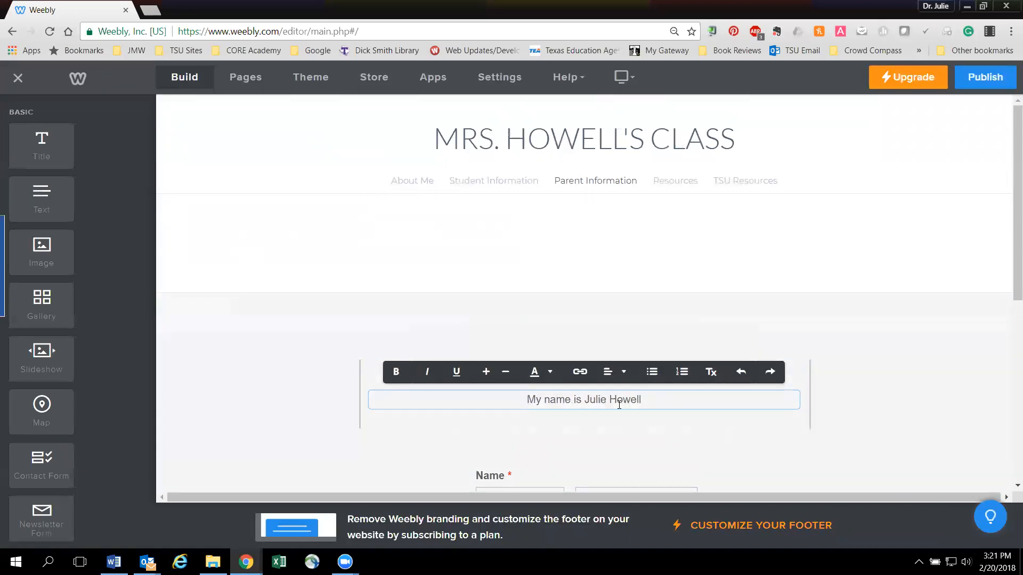
pyautogui.click(619, 374)
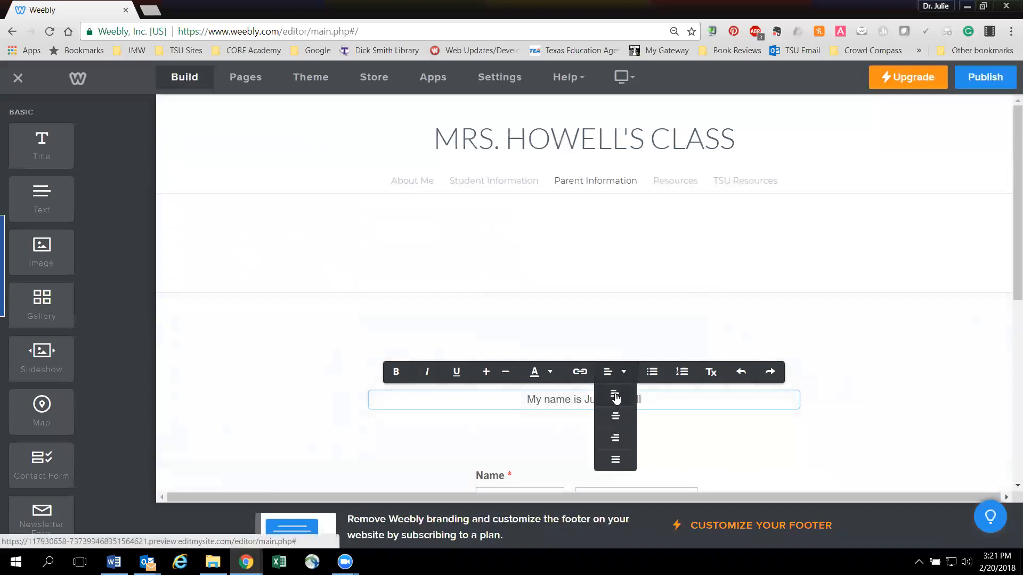
pyautogui.click(615, 395)
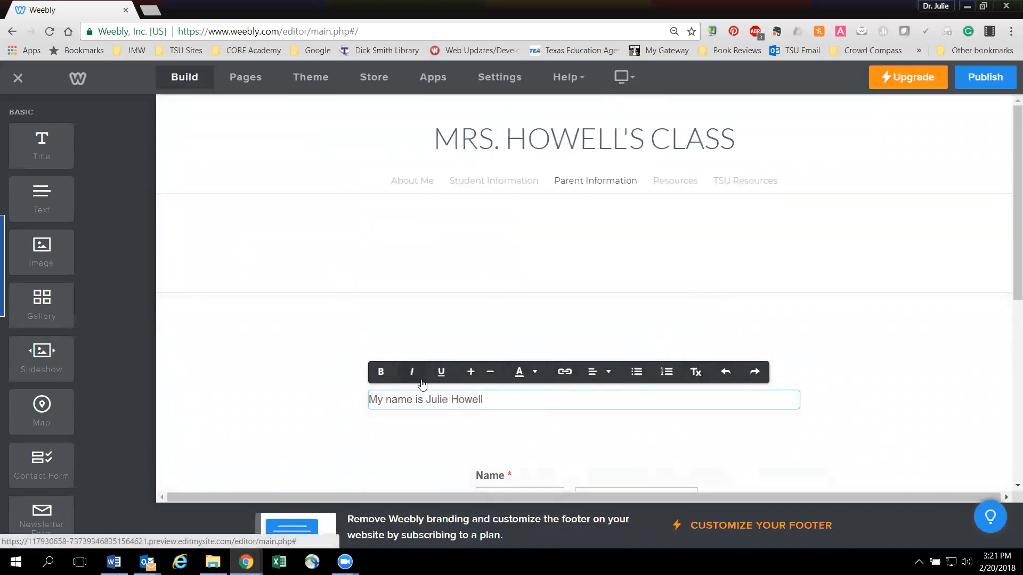
pyautogui.click(473, 340)
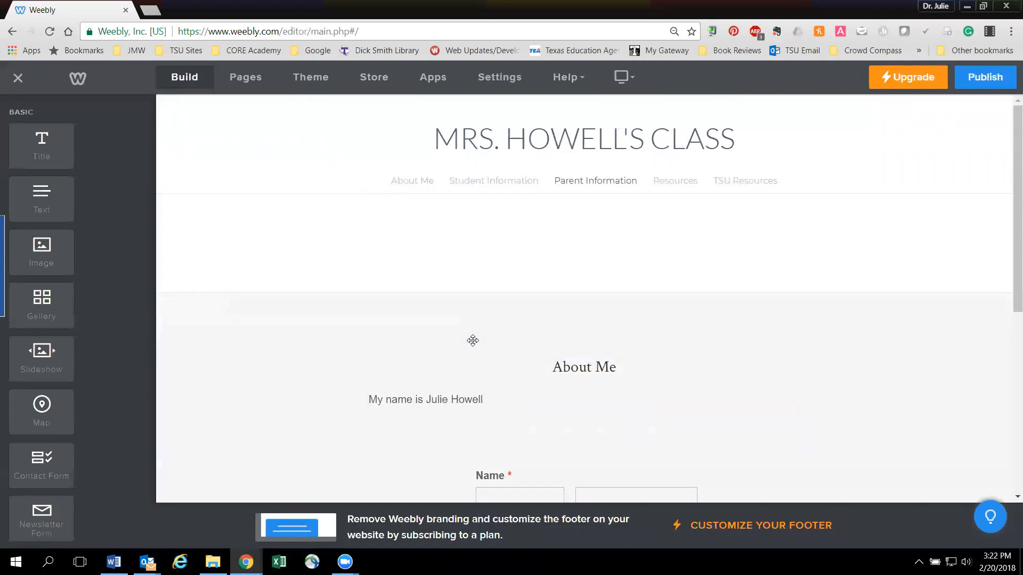
pyautogui.moveTo(35, 262); pyautogui.dragTo(571, 274)
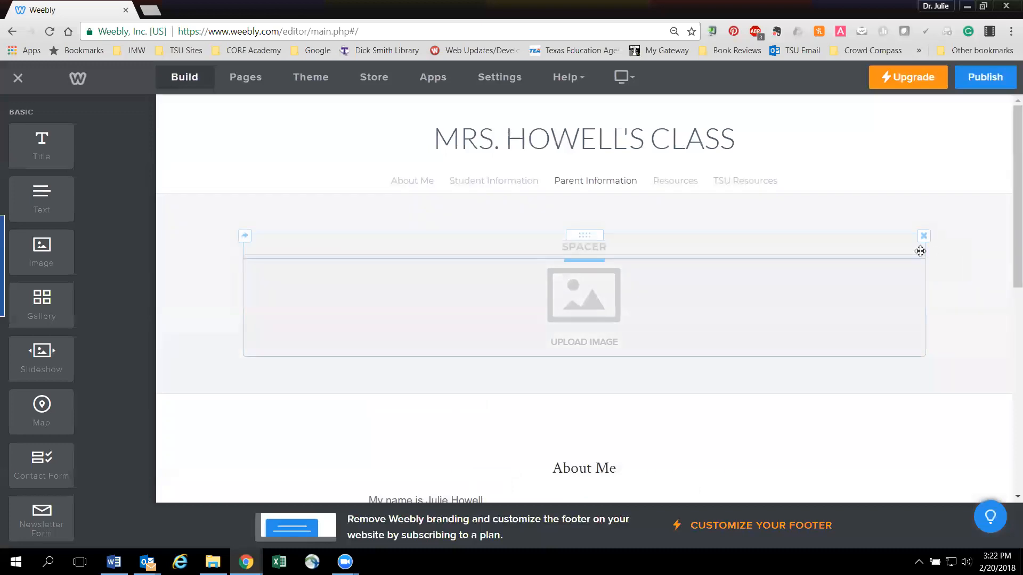
pyautogui.click(923, 235)
pyautogui.click(923, 256)
pyautogui.click(895, 217)
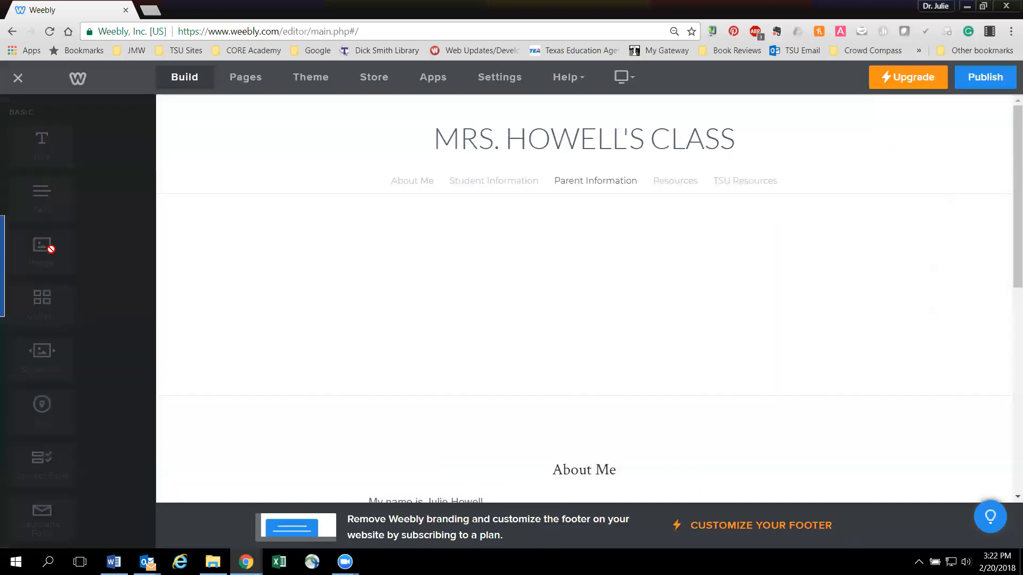
# - Add an image element in the header area and upload Campaign Pic from the Desktop folder Photos & Signatures into it
pyautogui.moveTo(42, 251); pyautogui.dragTo(593, 255)
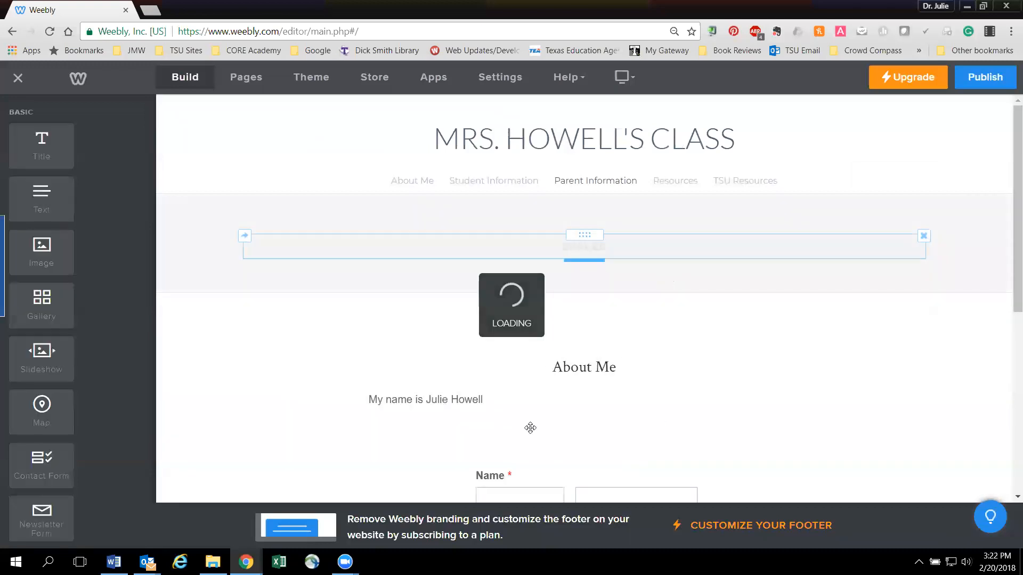
pyautogui.click(597, 310)
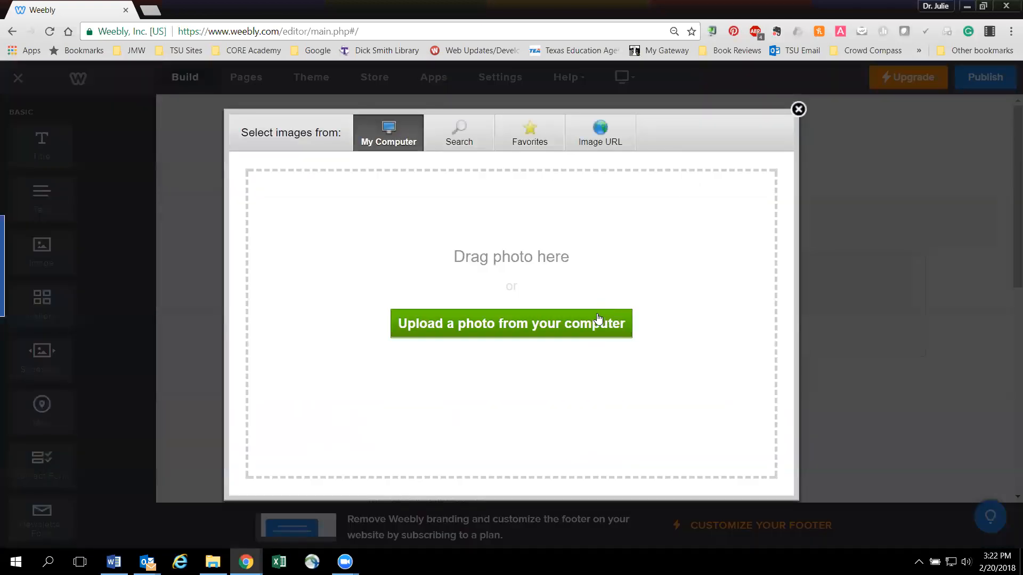
pyautogui.click(530, 326)
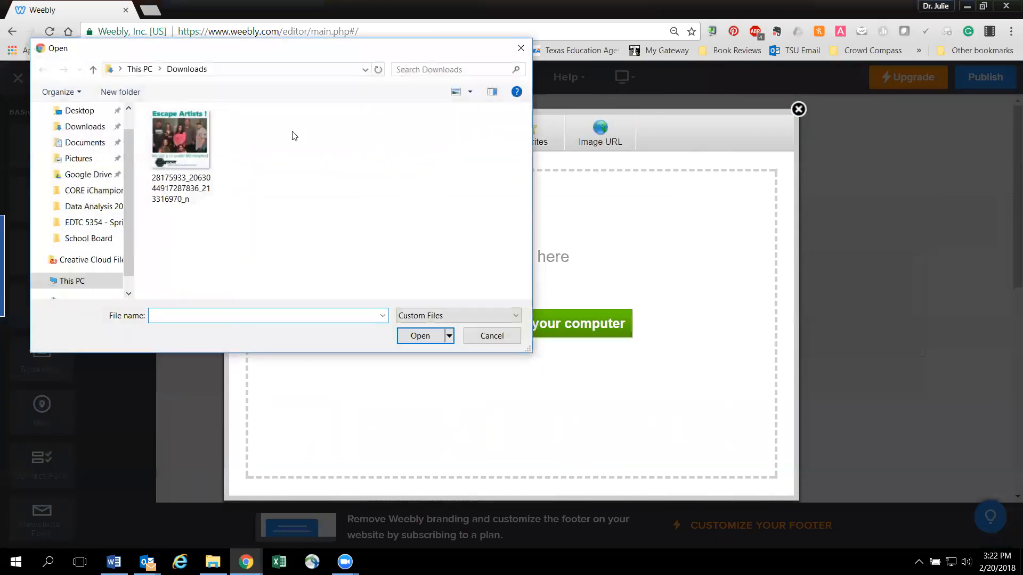
pyautogui.click(74, 113)
pyautogui.doubleClick(387, 214)
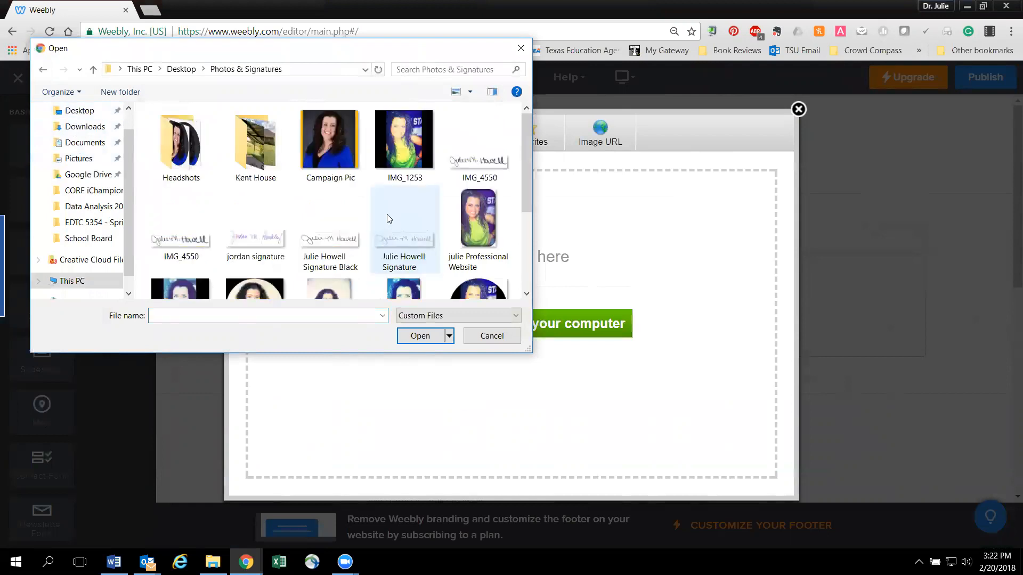
pyautogui.doubleClick(330, 139)
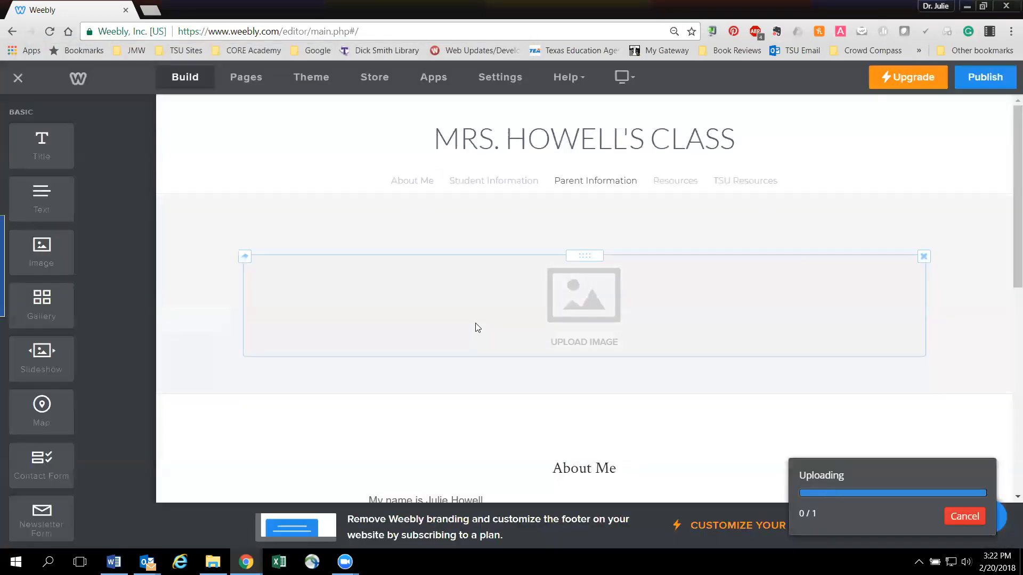
# - Select the uploaded photo in the header area of the Parent Information page and scale it down
pyautogui.scroll(-10, 540, 342)
pyautogui.scroll(-3, 539, 344)
pyautogui.scroll(5, 539, 344)
pyautogui.click(621, 238)
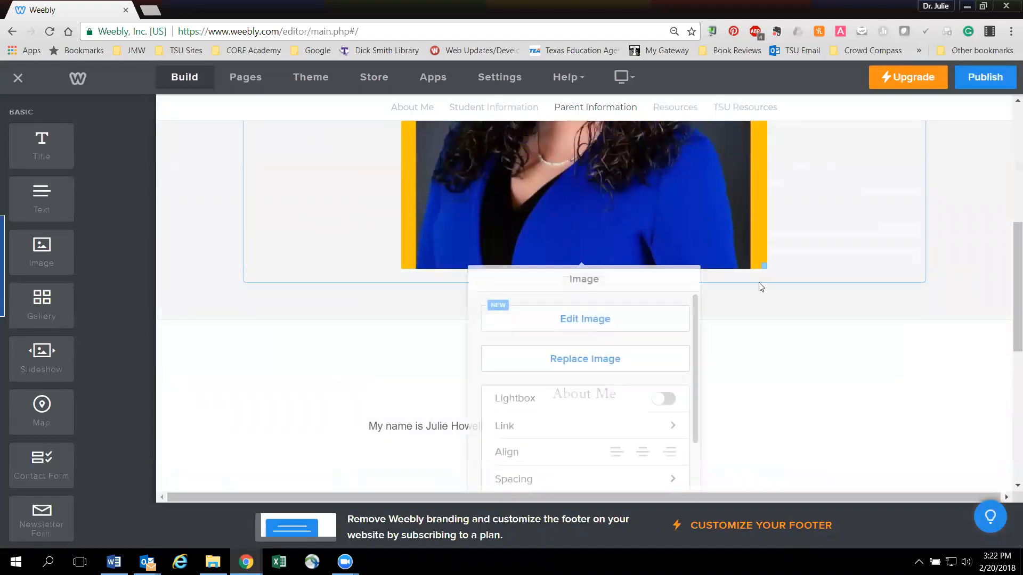
# - Delete the contact form below the About Me text
pyautogui.scroll(-6, 703, 285)
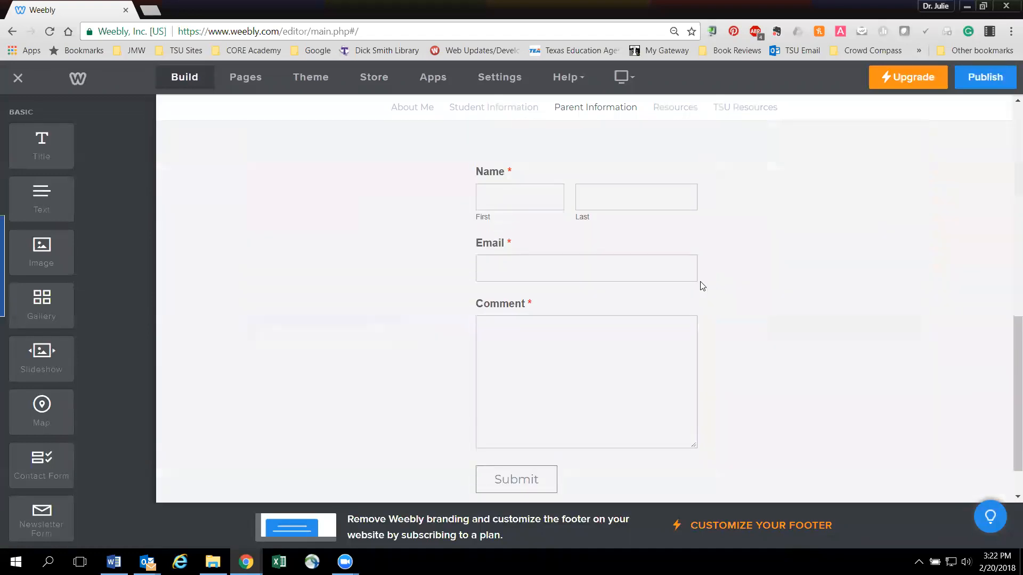
pyautogui.scroll(-1, 702, 286)
pyautogui.scroll(4, 478, 348)
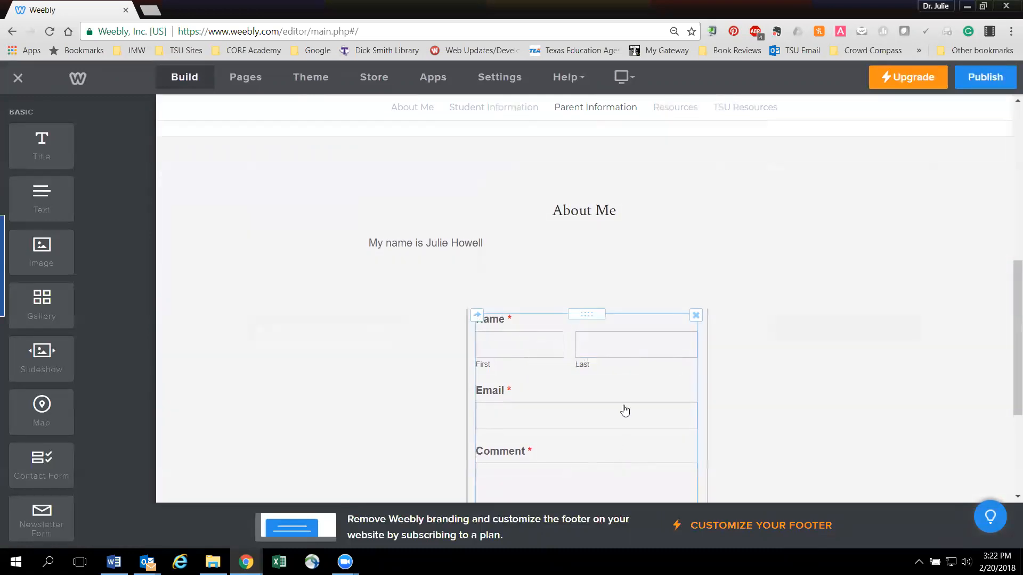
pyautogui.click(695, 315)
pyautogui.click(681, 277)
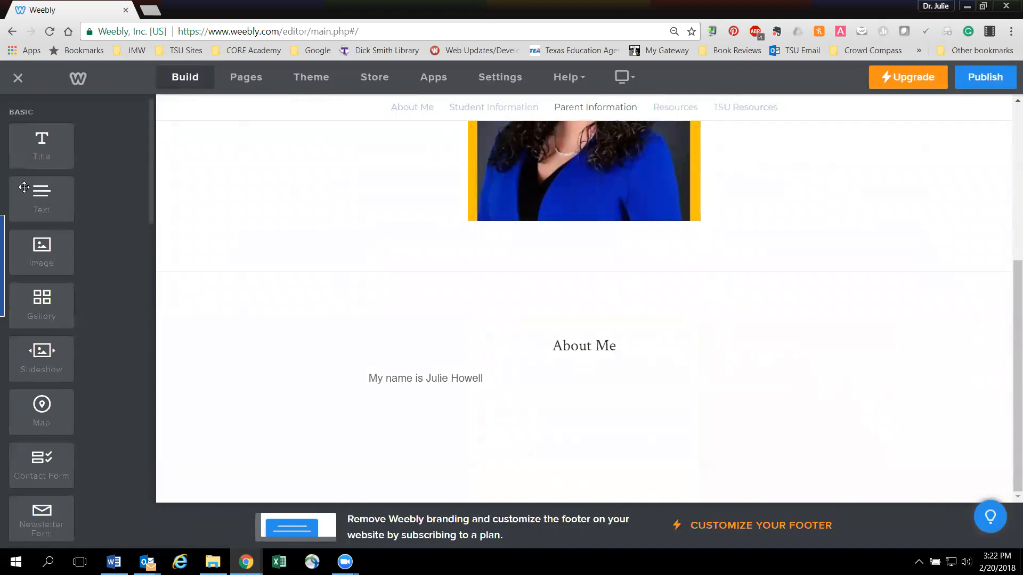
# - Add a divider between the About Me heading and the paragraph below it
pyautogui.scroll(-9, 39, 209)
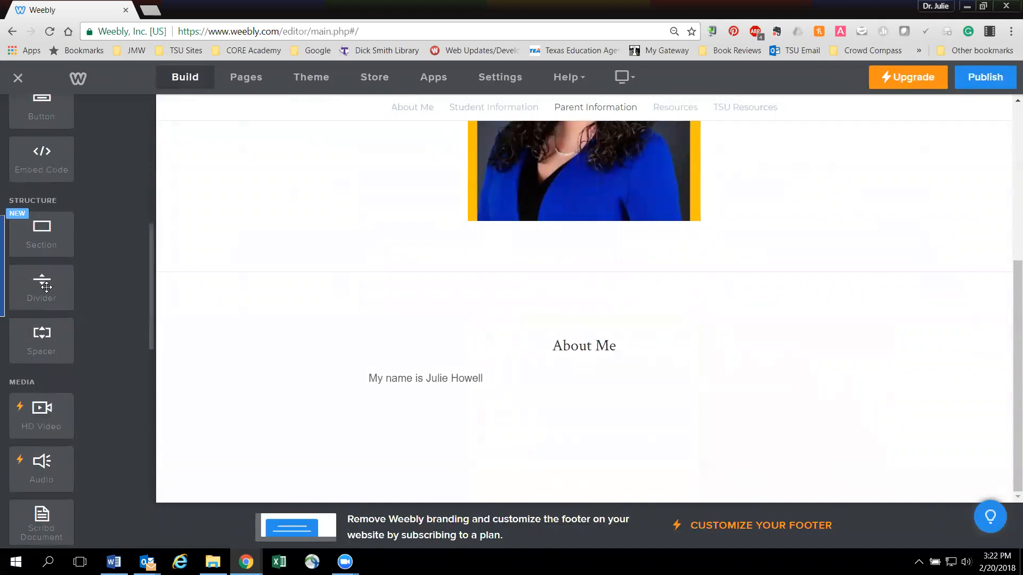
pyautogui.moveTo(43, 287); pyautogui.dragTo(669, 420)
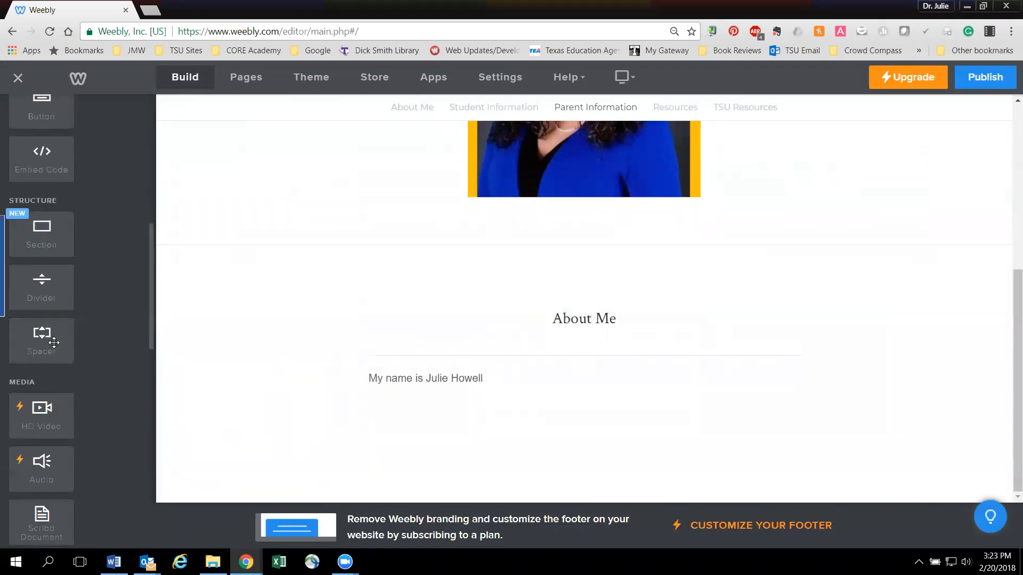
# - Try out an enlarged spacer above the About Me heading and delete it again
pyautogui.moveTo(29, 341); pyautogui.dragTo(598, 288)
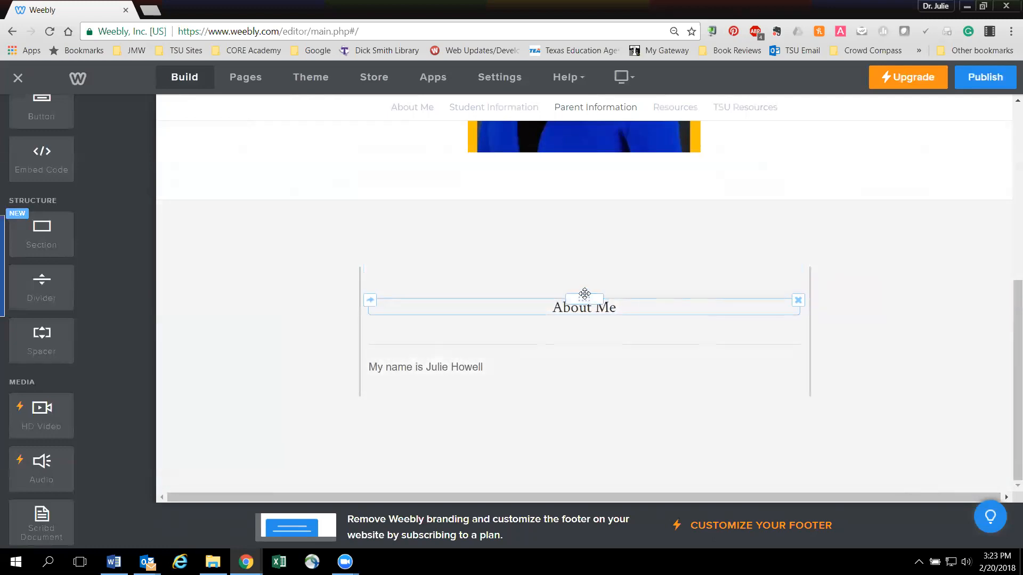
pyautogui.moveTo(583, 317); pyautogui.dragTo(584, 378)
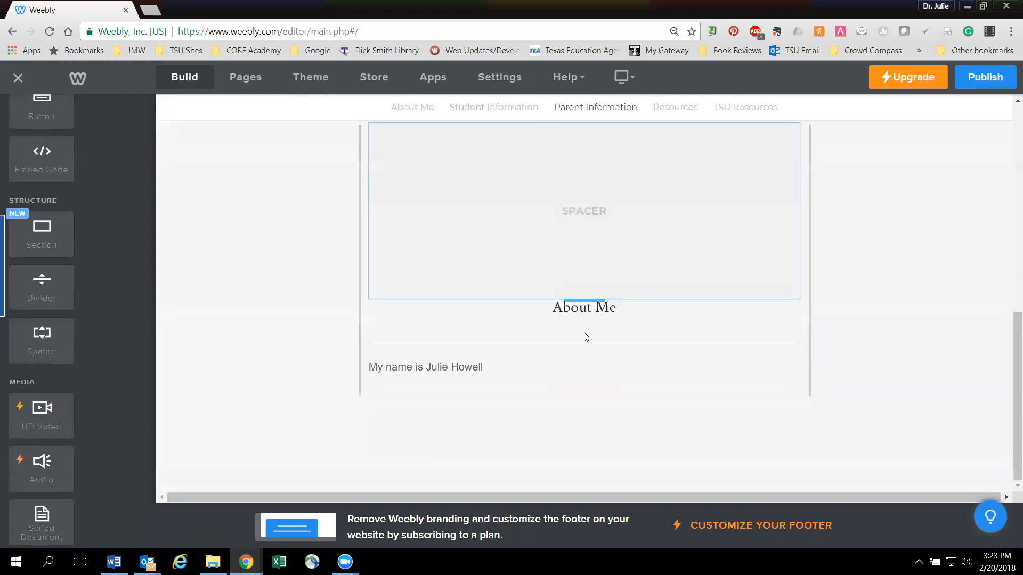
pyautogui.scroll(4, 578, 338)
pyautogui.moveTo(788, 341)
pyautogui.mouseDown()
pyautogui.moveTo(799, 299)
pyautogui.moveTo(790, 320)
pyautogui.moveTo(838, 321)
pyautogui.moveTo(792, 341)
pyautogui.mouseUp()
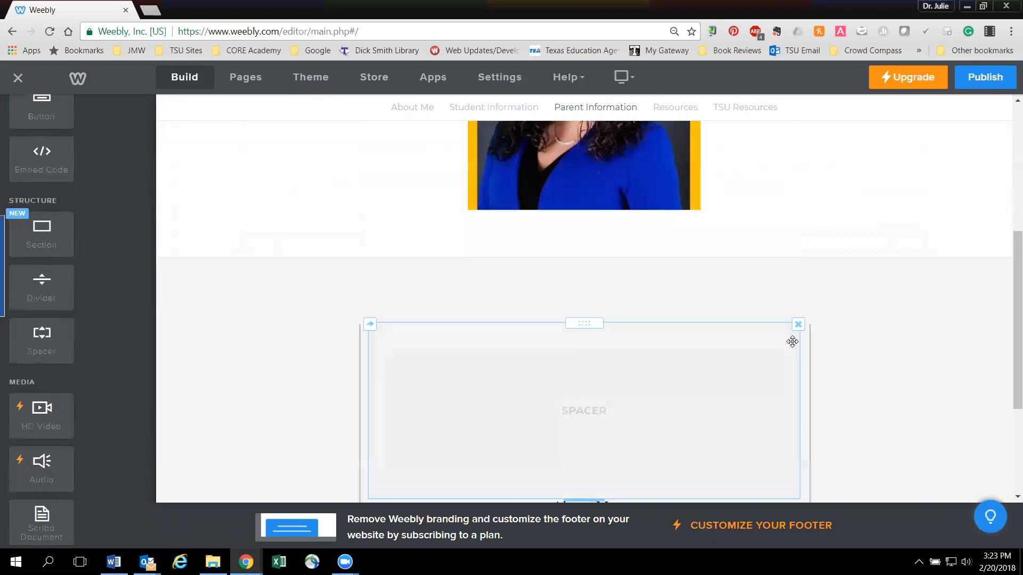
pyautogui.click(798, 324)
pyautogui.click(773, 285)
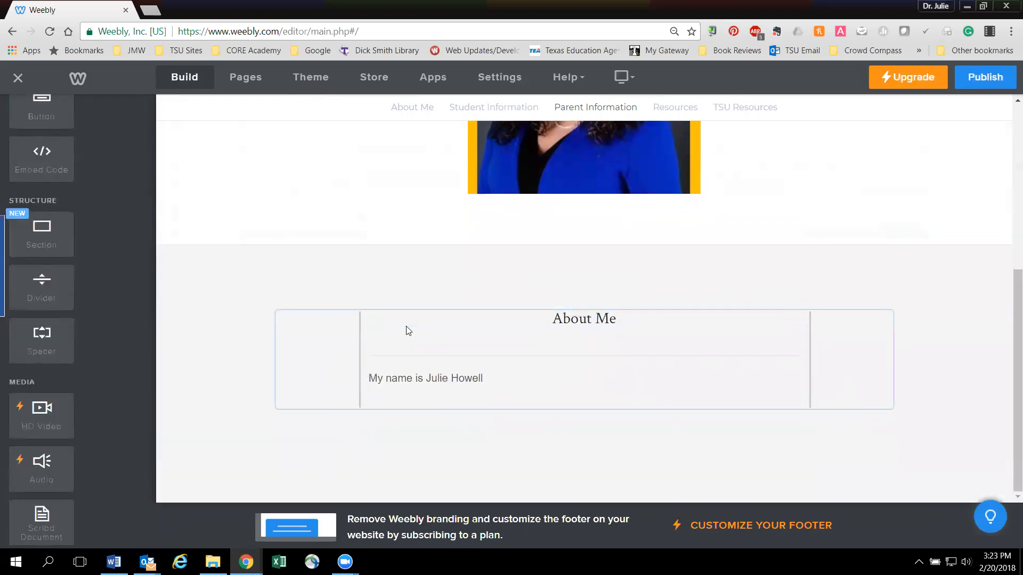
# - Open the Student Information page and show the link options of the mountain image in the portfolio
pyautogui.scroll(5, 406, 329)
pyautogui.scroll(-5, 406, 329)
pyautogui.scroll(5, 415, 345)
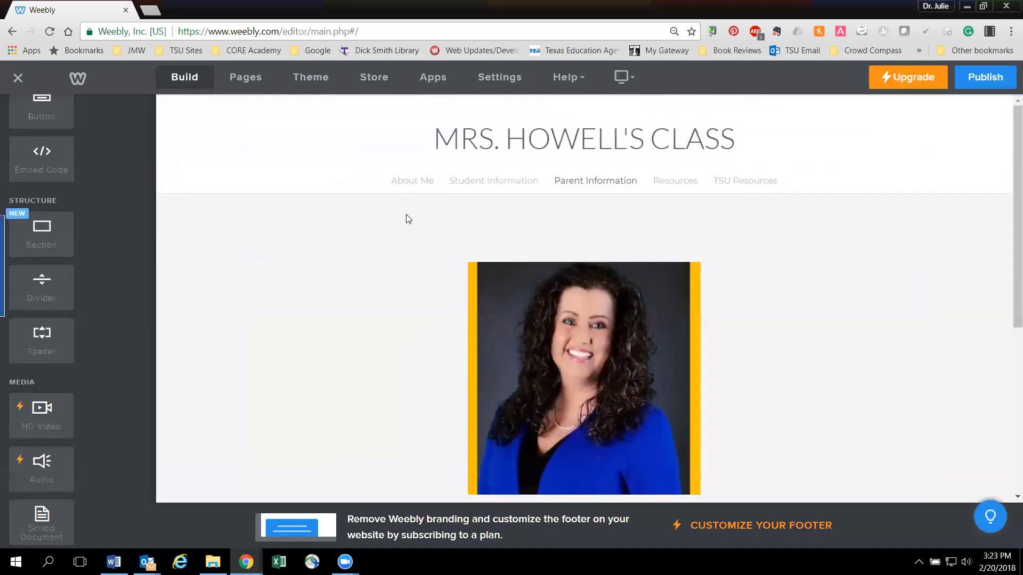
pyautogui.click(467, 181)
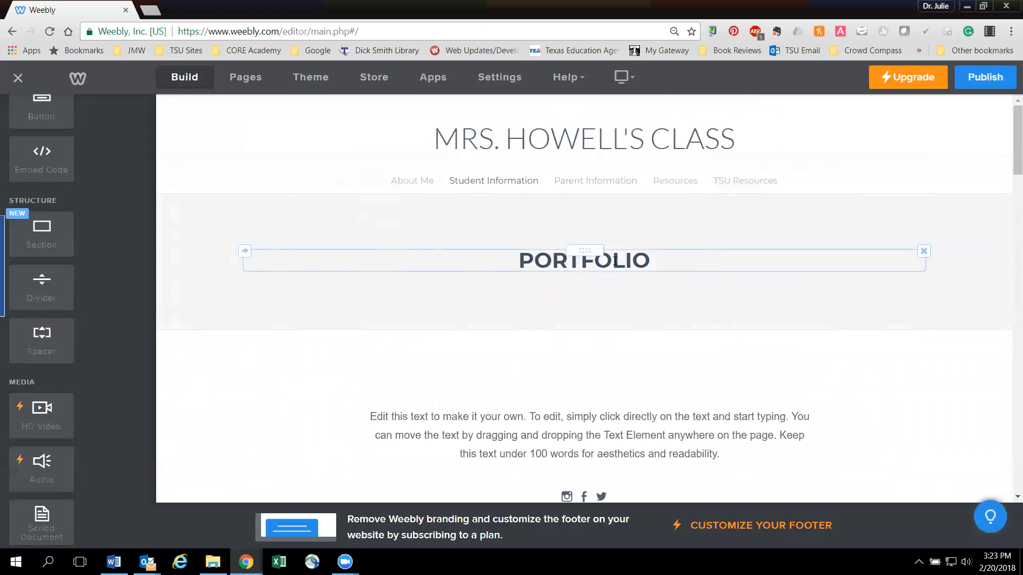
pyautogui.scroll(-5, 500, 403)
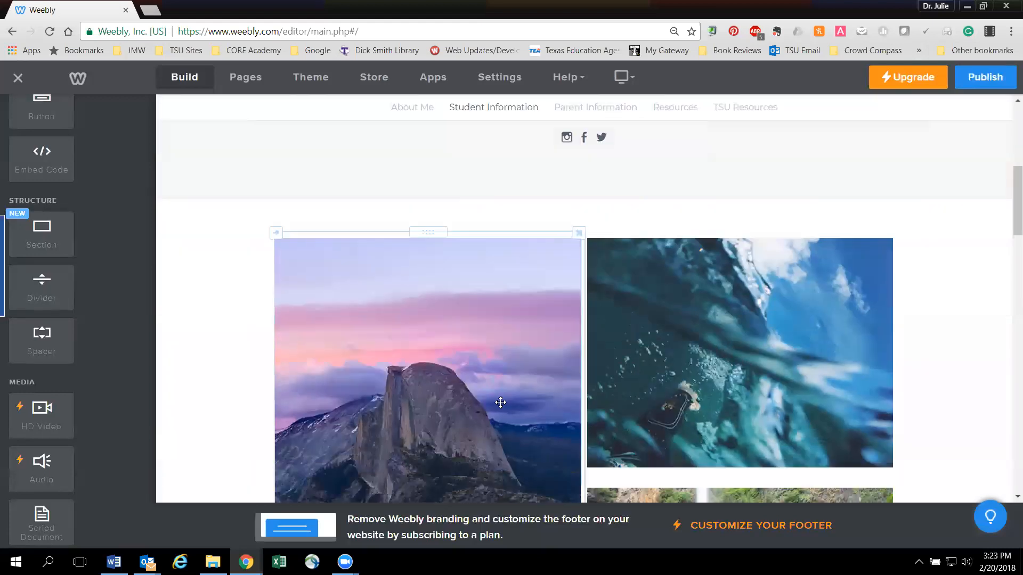
pyautogui.scroll(-3, 500, 402)
pyautogui.scroll(5, 500, 402)
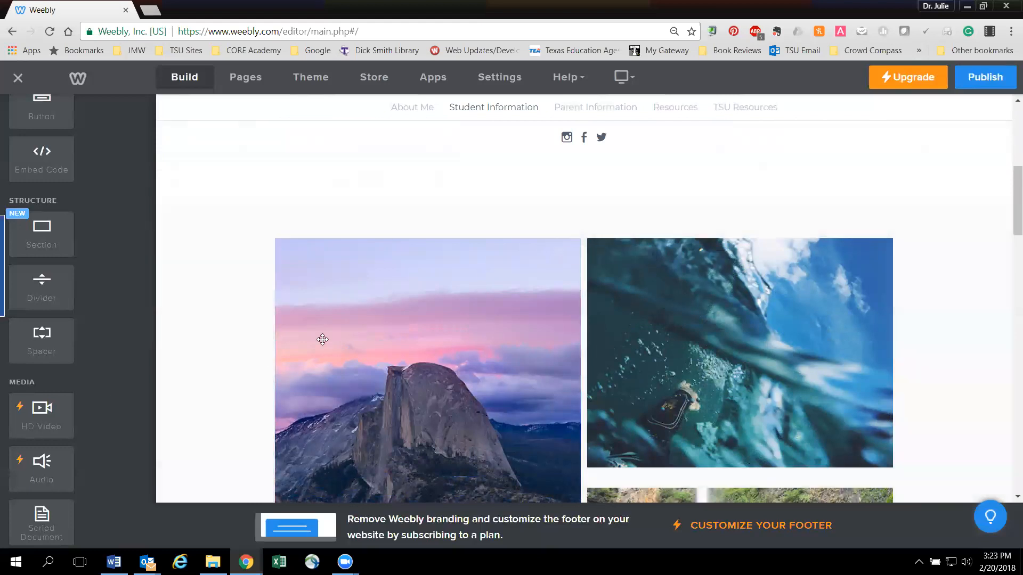
pyautogui.click(416, 355)
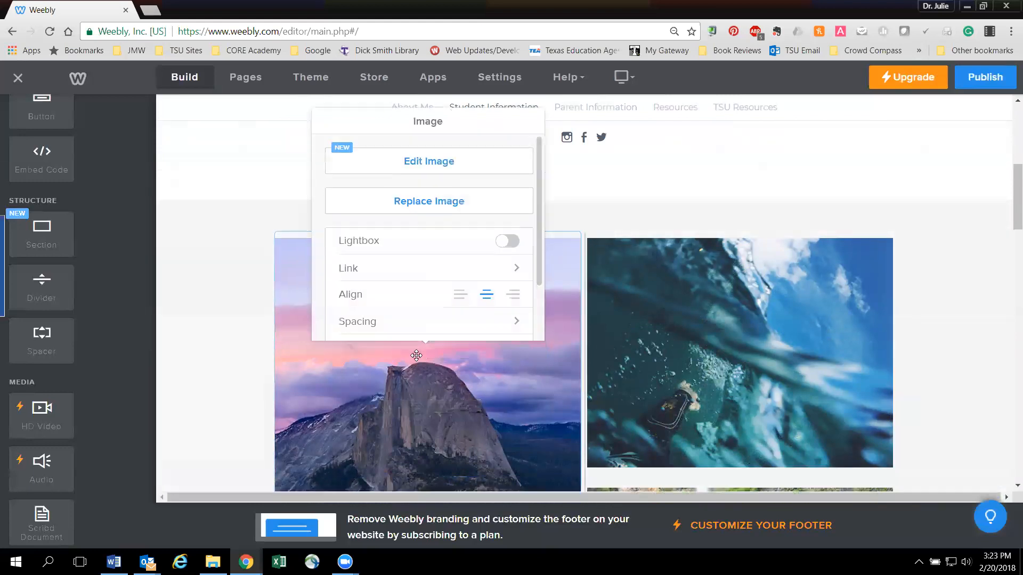
pyautogui.click(416, 277)
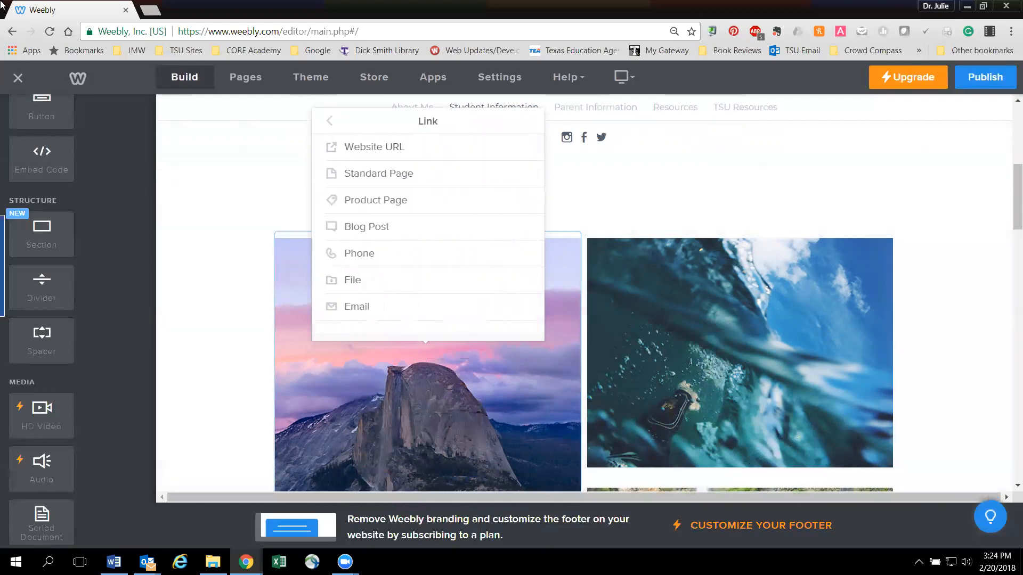
# - Open sville.us in a new browser tab and go to the Chamberlin Elementary site, dismissing the bond notices
pyautogui.click(150, 11)
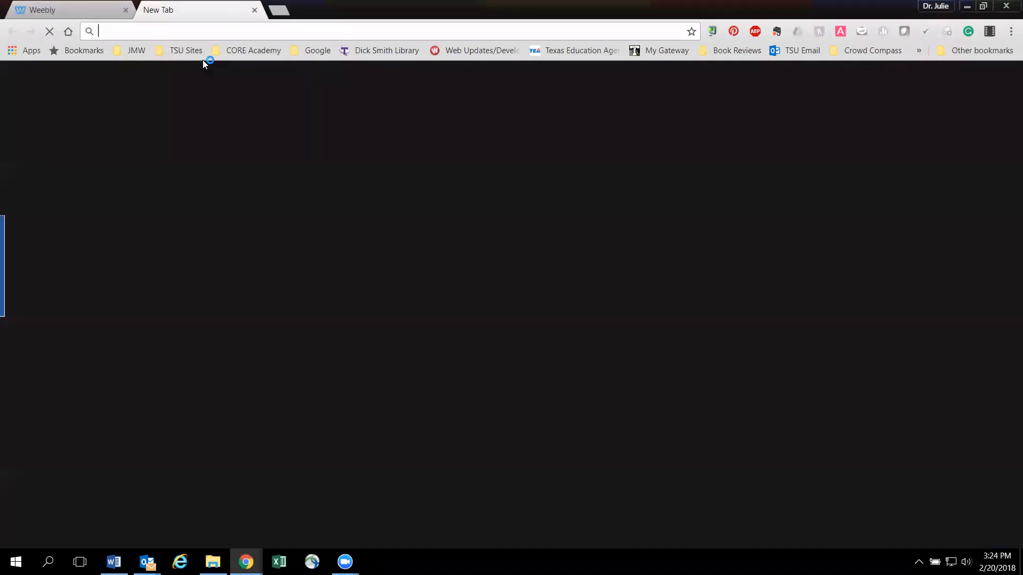
pyautogui.write('sville.us')
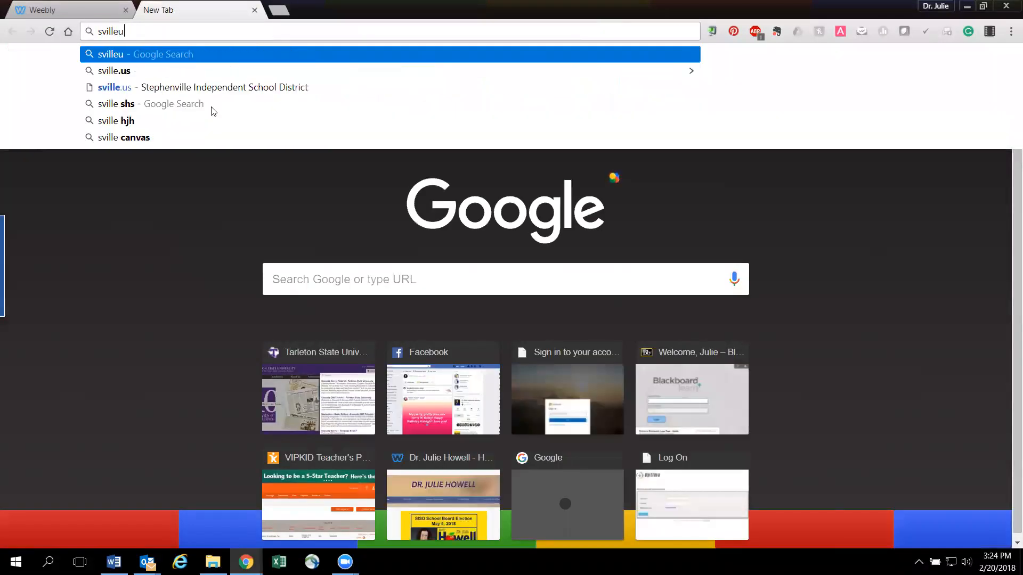
pyautogui.press('Return')
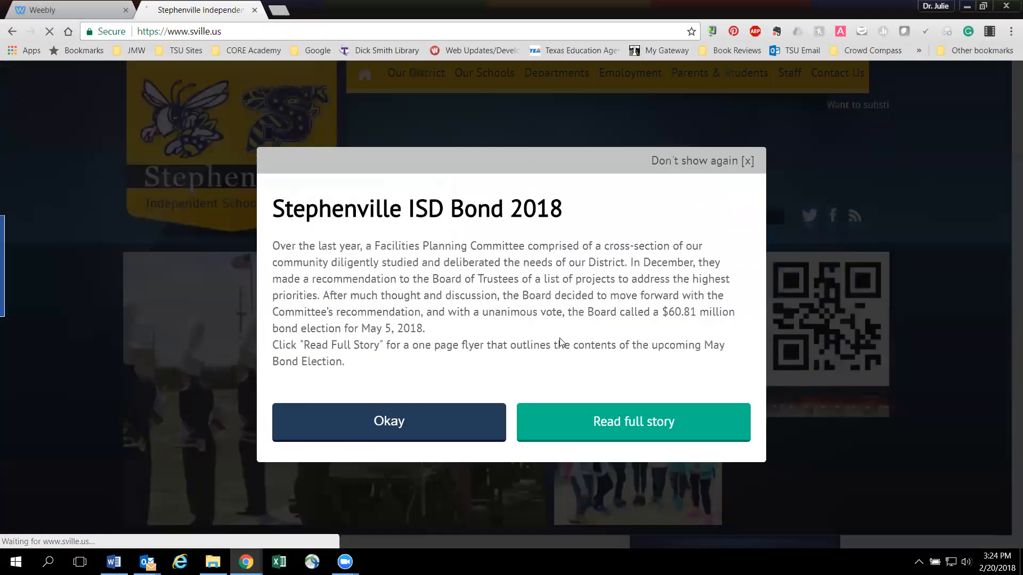
pyautogui.click(456, 83)
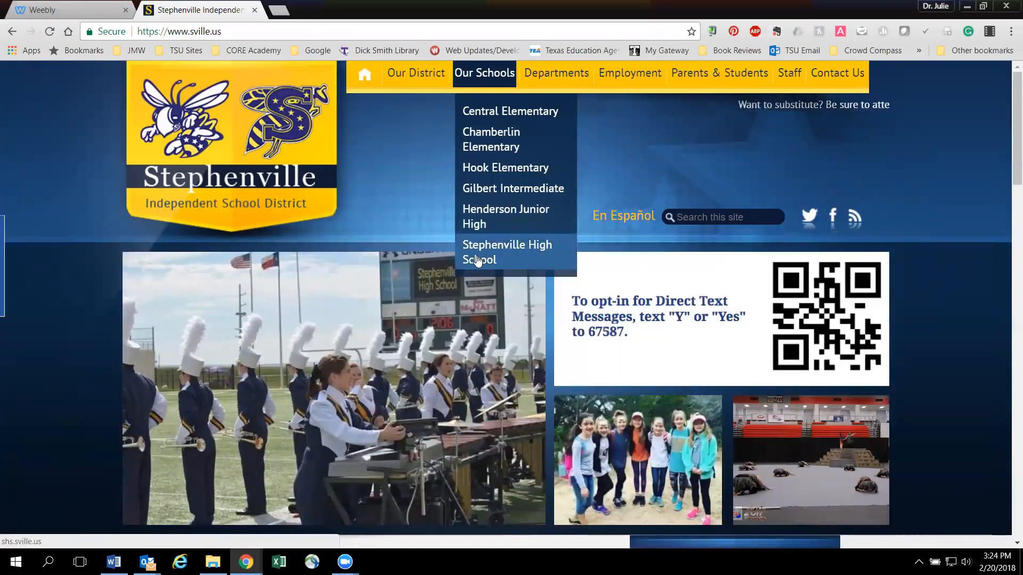
pyautogui.click(480, 146)
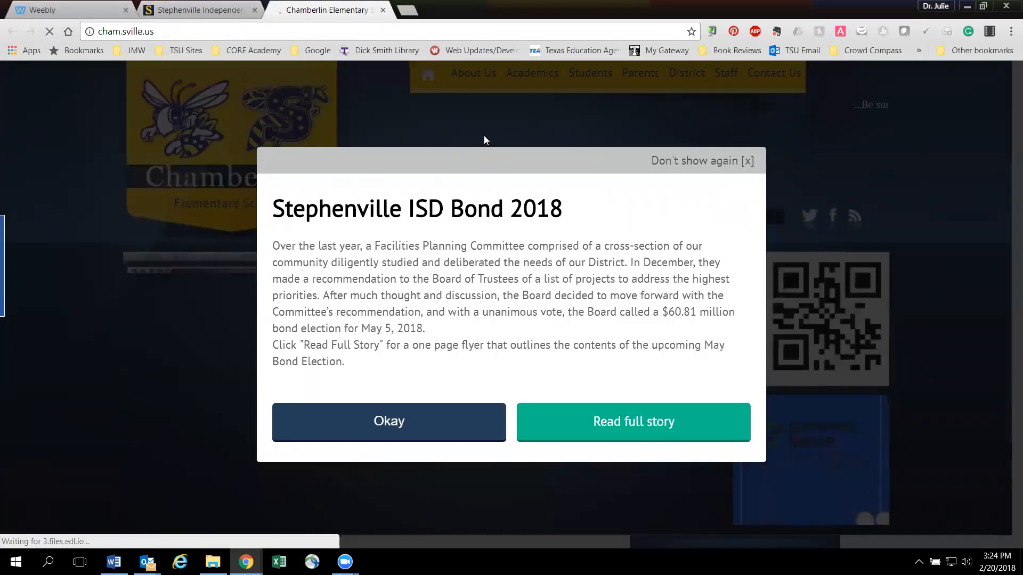
pyautogui.click(753, 159)
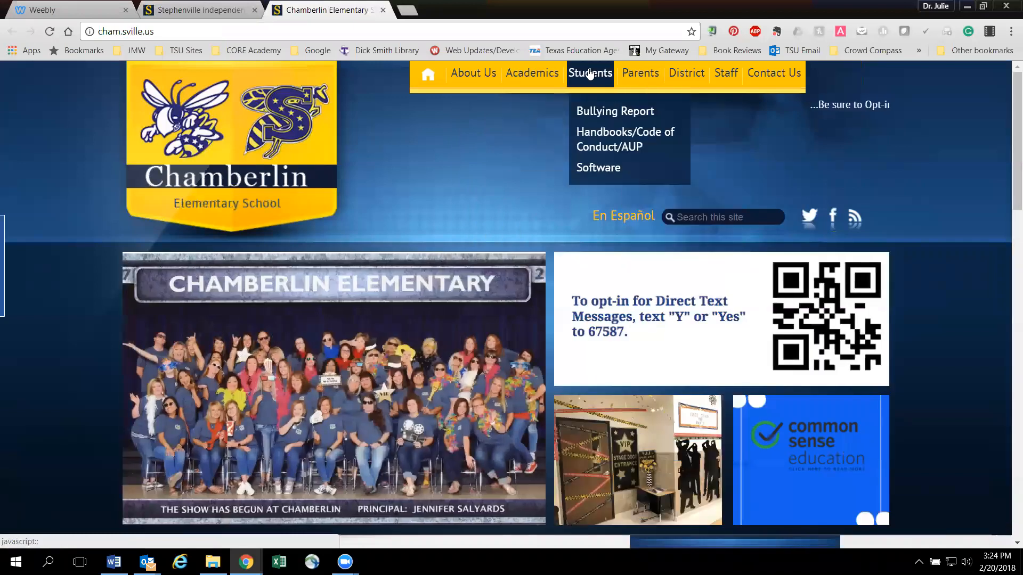
# - Open the Contact Teachers directory for parents and go to the page of a 2nd grade teacher
pyautogui.moveTo(631, 83)
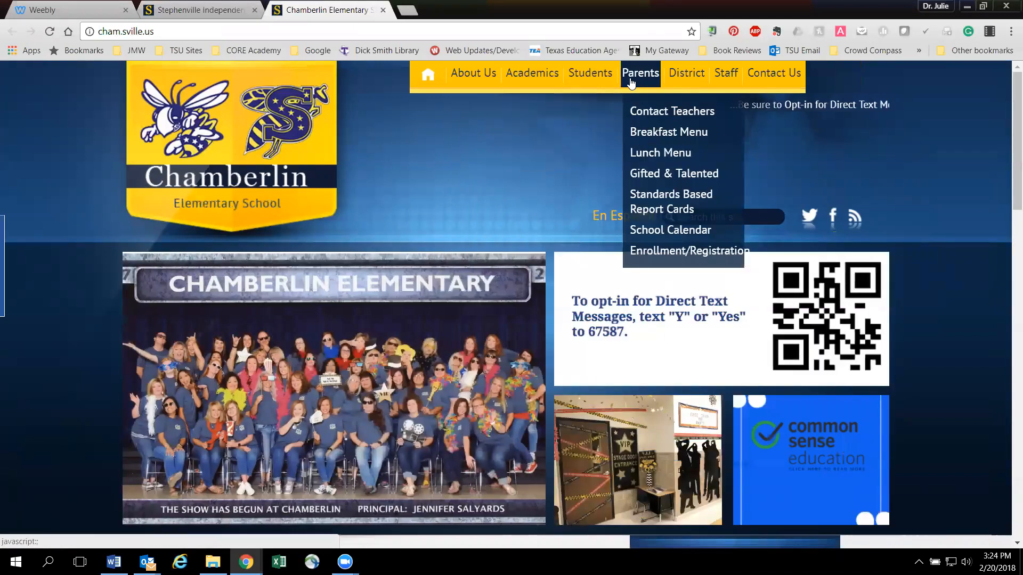
pyautogui.click(652, 112)
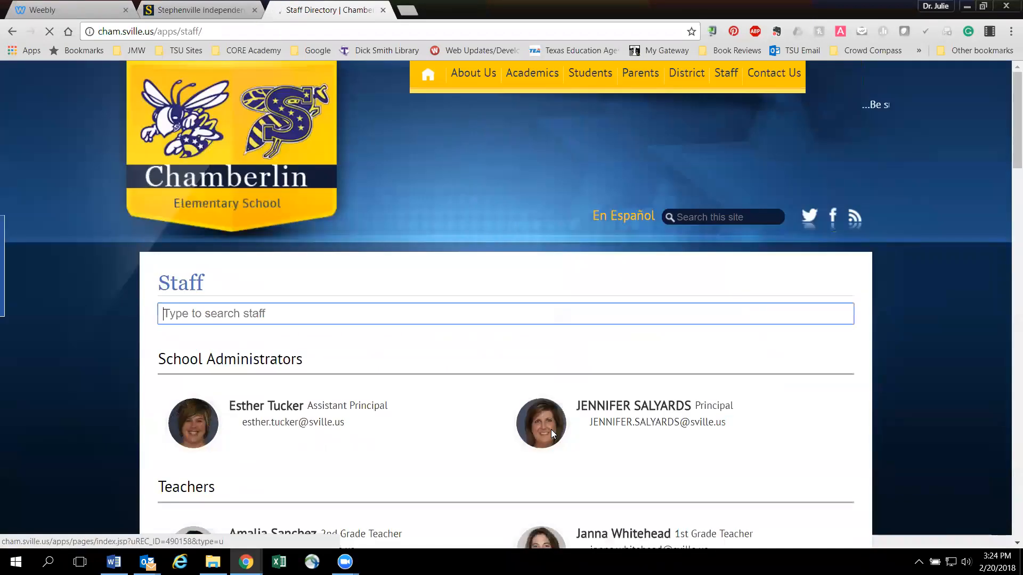
pyautogui.scroll(-3, 551, 429)
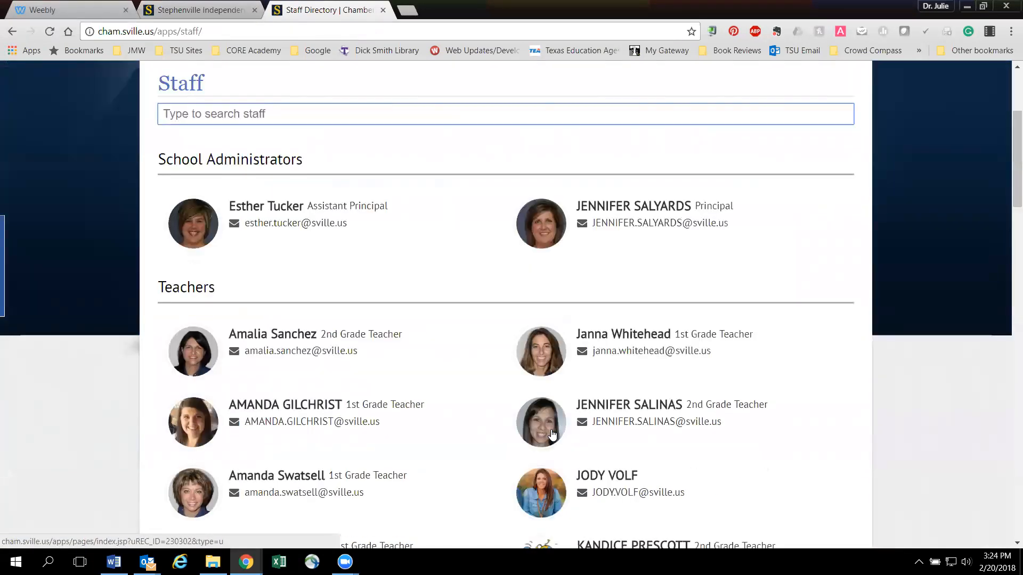
pyautogui.scroll(-4, 552, 435)
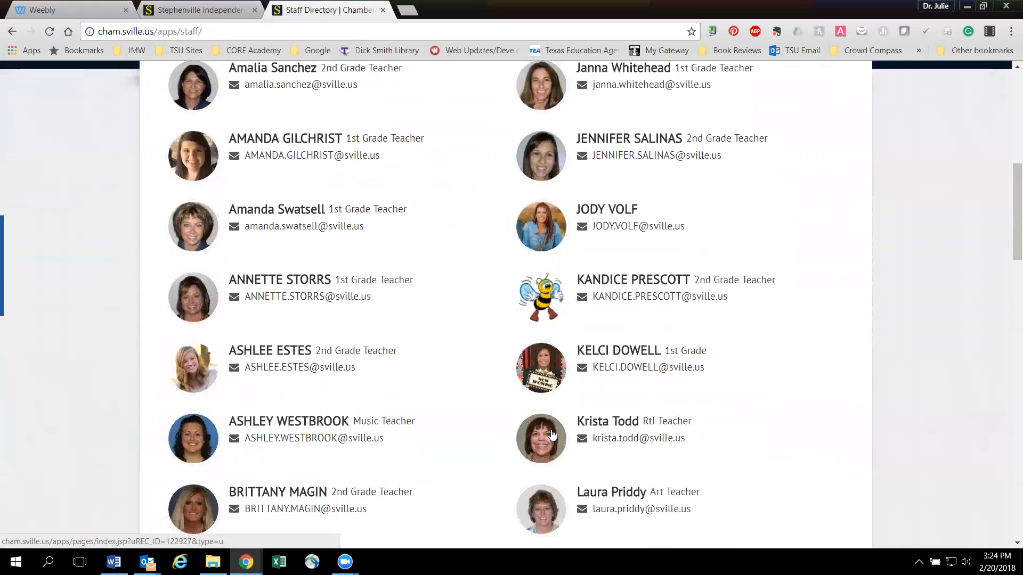
pyautogui.click(277, 350)
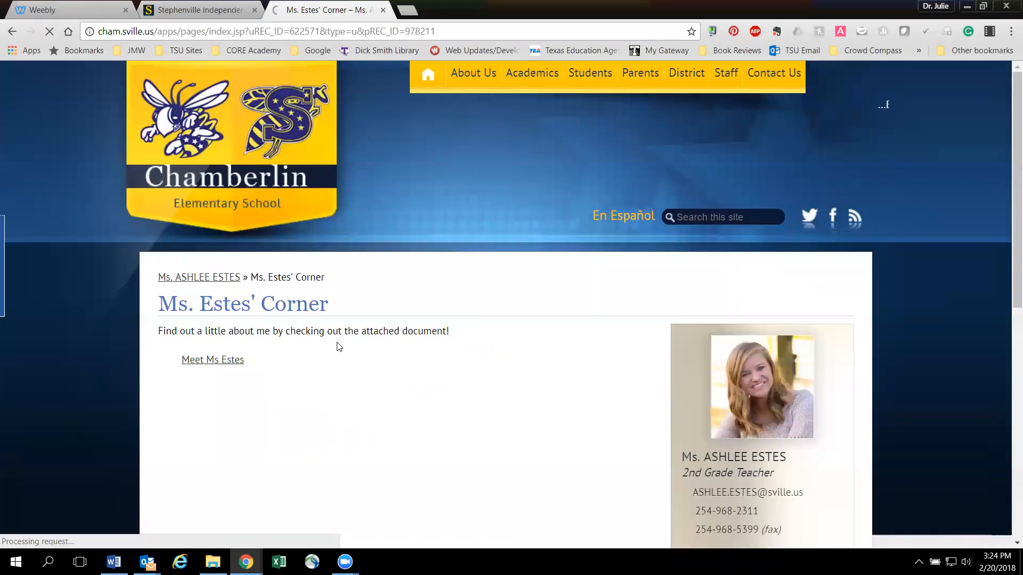
# - Look over the teacher's page and read the attached PDF that introduces the teacher
pyautogui.scroll(-3, 233, 359)
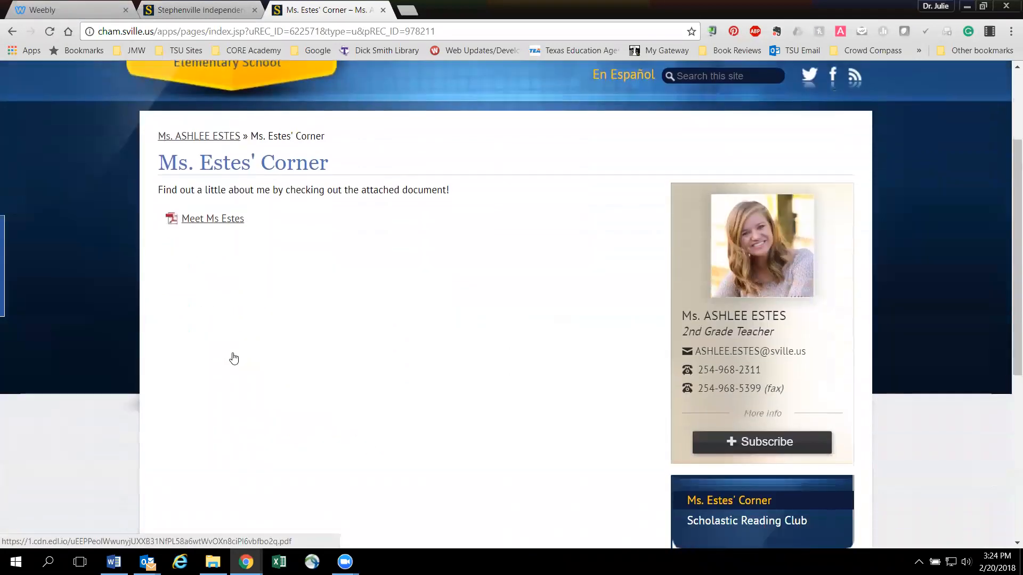
pyautogui.scroll(-3, 233, 358)
pyautogui.scroll(-2, 232, 357)
pyautogui.scroll(4, 235, 349)
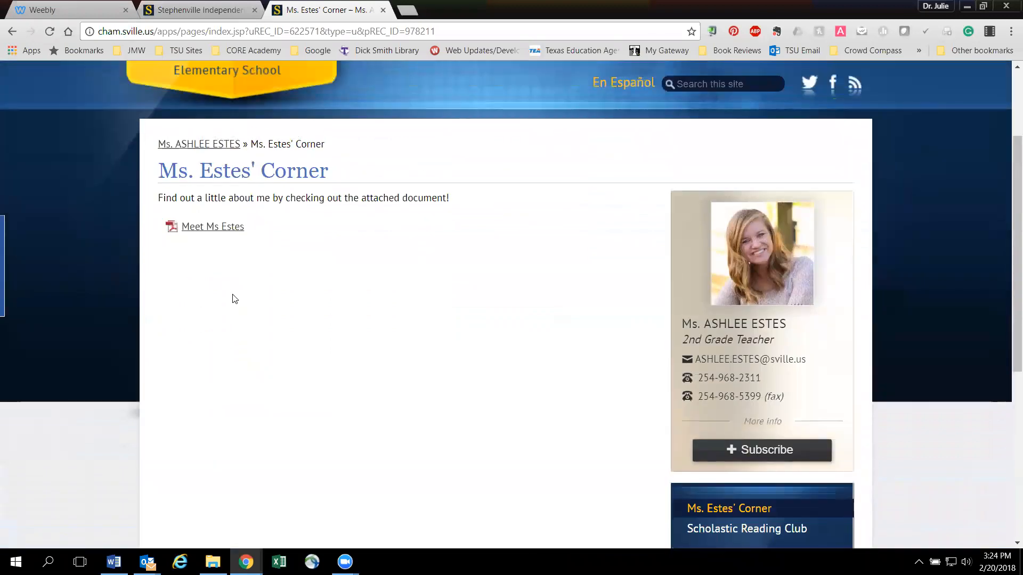
pyautogui.click(210, 227)
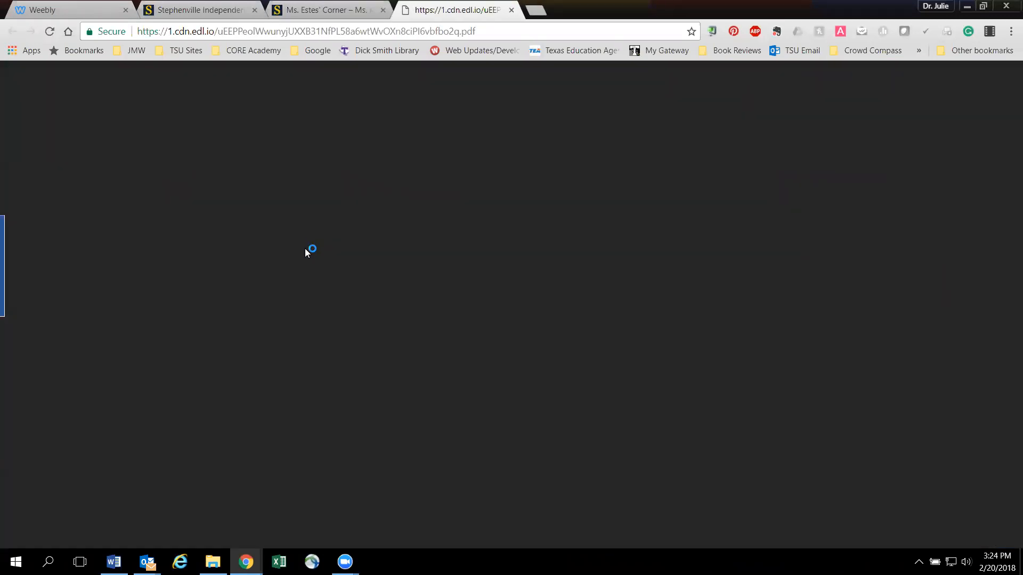
pyautogui.scroll(-6, 305, 221)
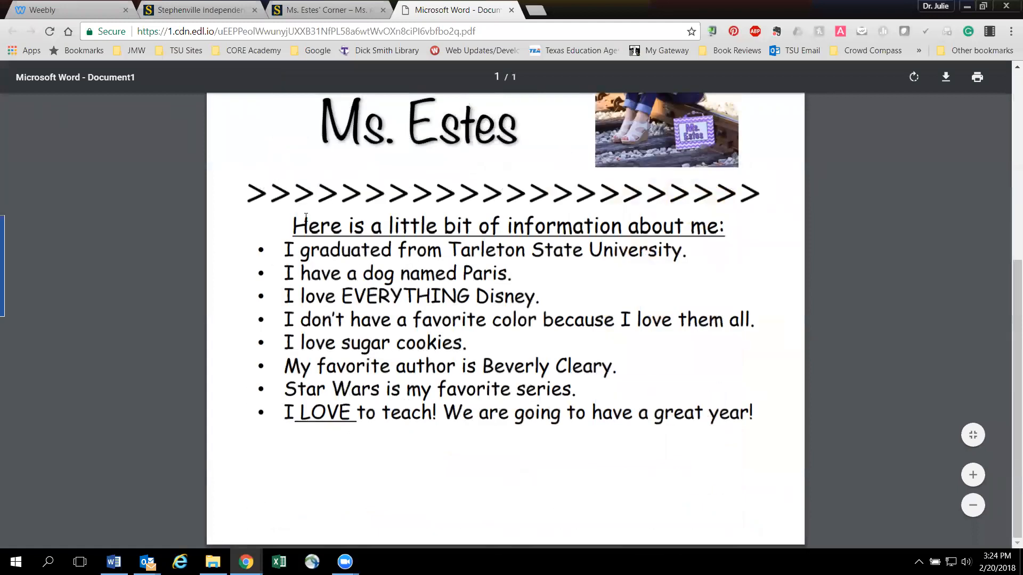
pyautogui.scroll(6, 516, 231)
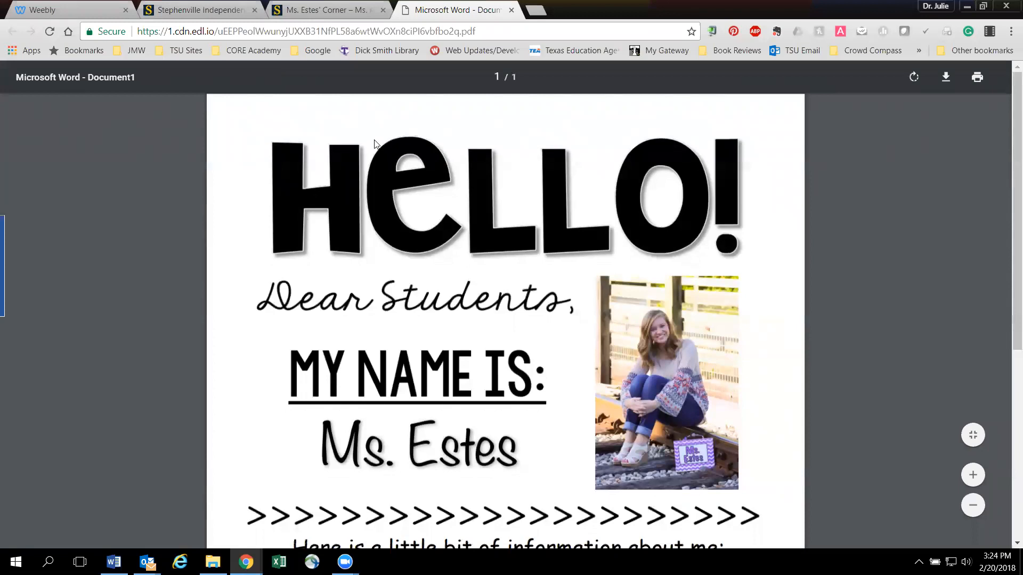
# - Return to the teacher's page on the Chamberlin site after checking the district home page
pyautogui.click(330, 10)
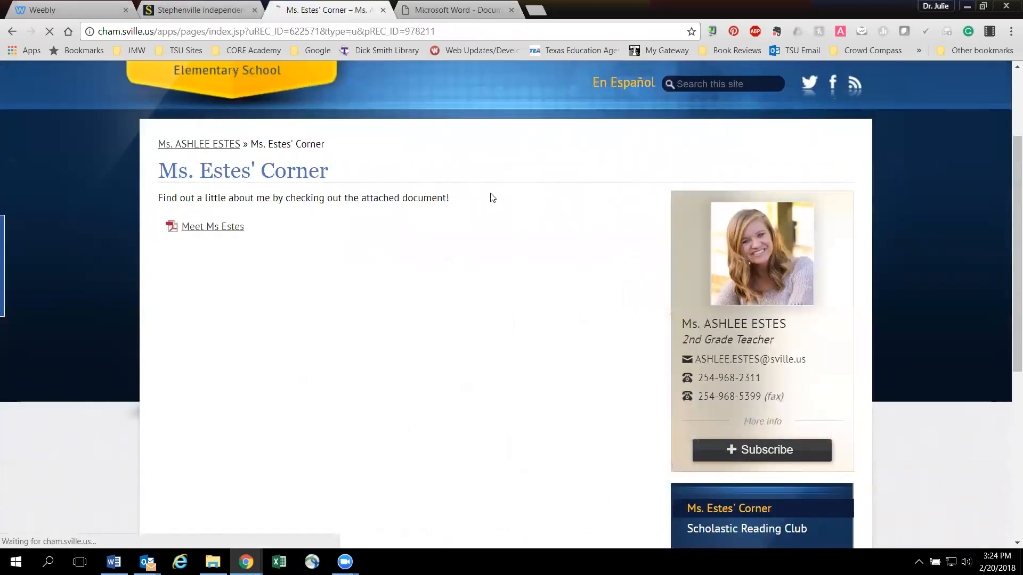
pyautogui.click(224, 10)
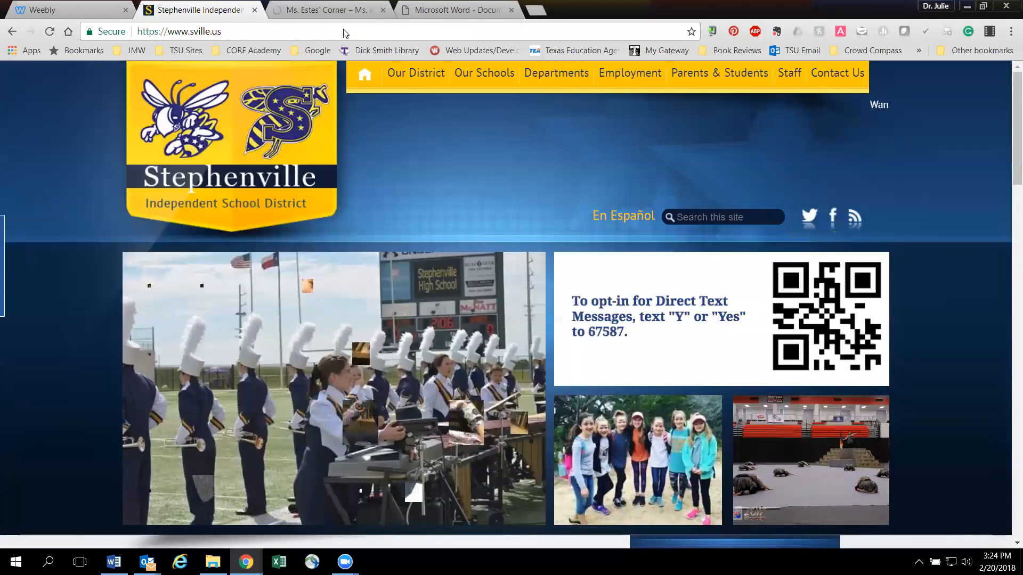
pyautogui.click(330, 10)
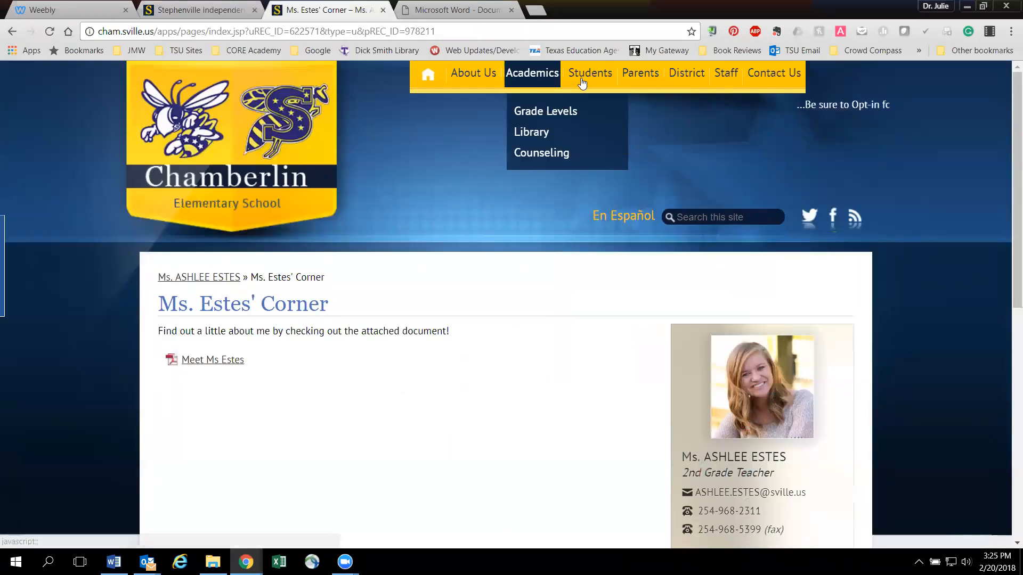
# - Open the Contact Teachers directory for parents and look over the staff list
pyautogui.moveTo(640, 73)
pyautogui.click(660, 109)
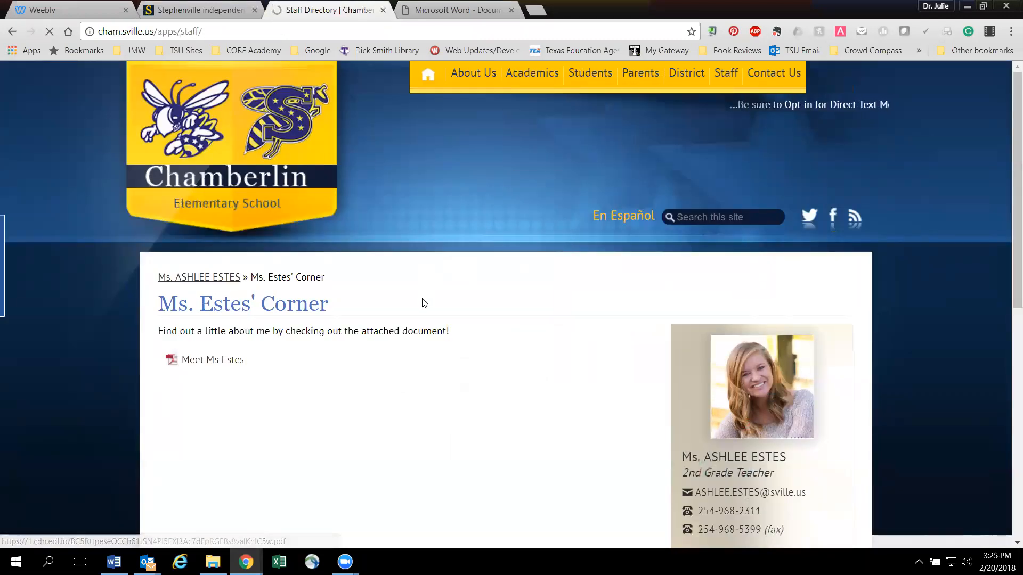
pyautogui.scroll(-10, 429, 295)
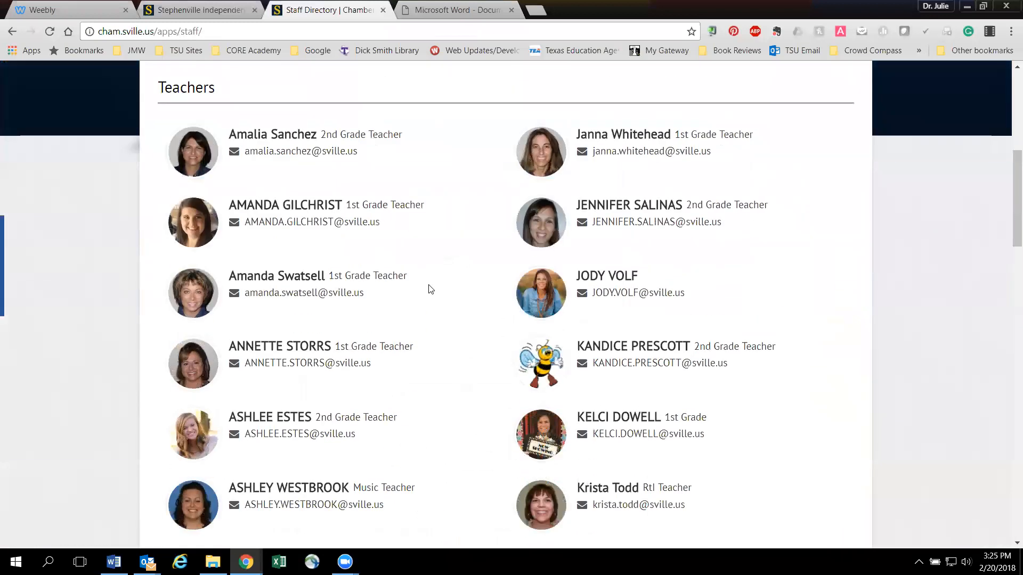
pyautogui.scroll(10, 429, 288)
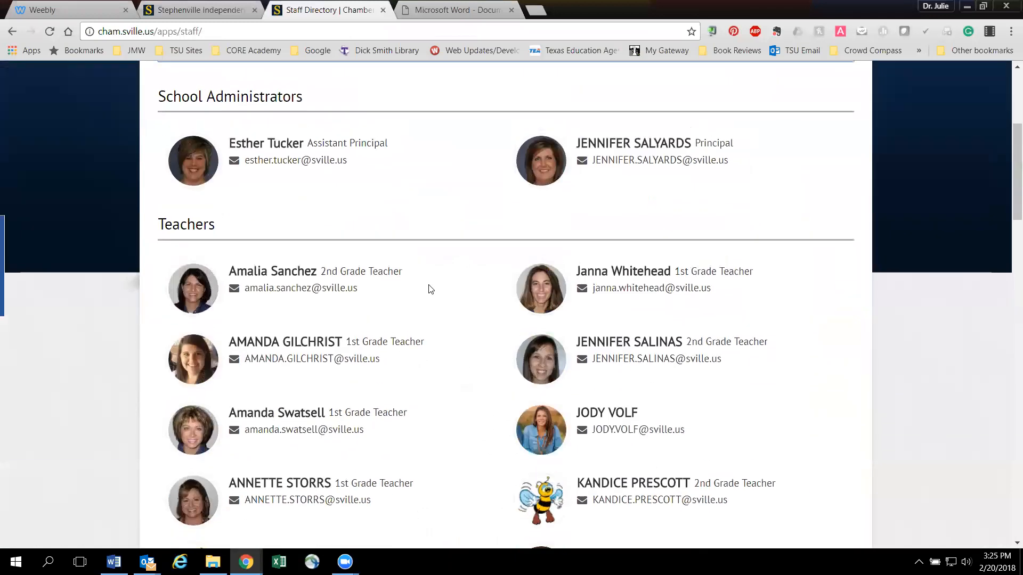
pyautogui.moveTo(525, 89)
pyautogui.moveTo(473, 81)
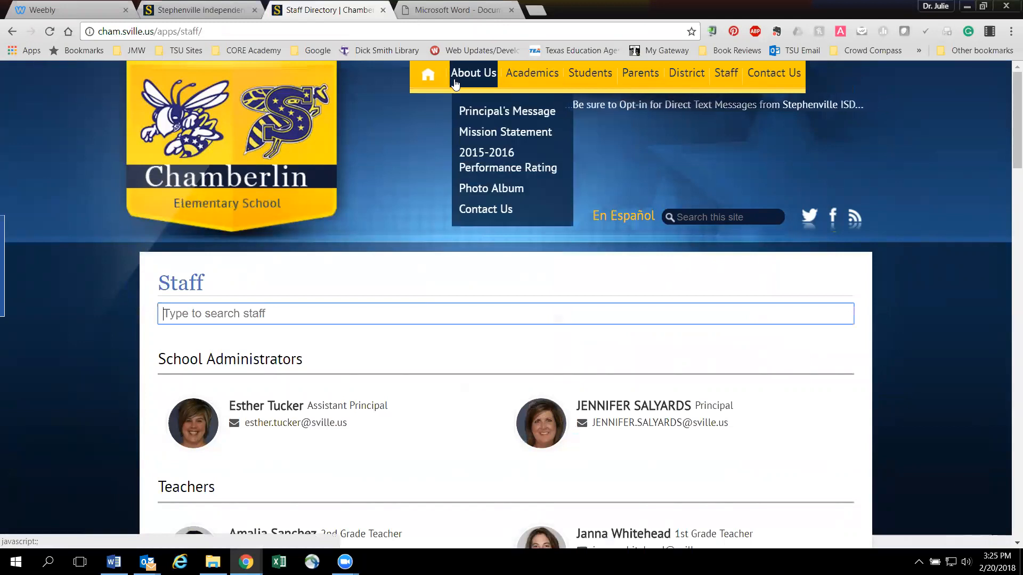
# - Open the parents' School Calendar page on the Chamberlin site and copy its web address
pyautogui.moveTo(632, 81)
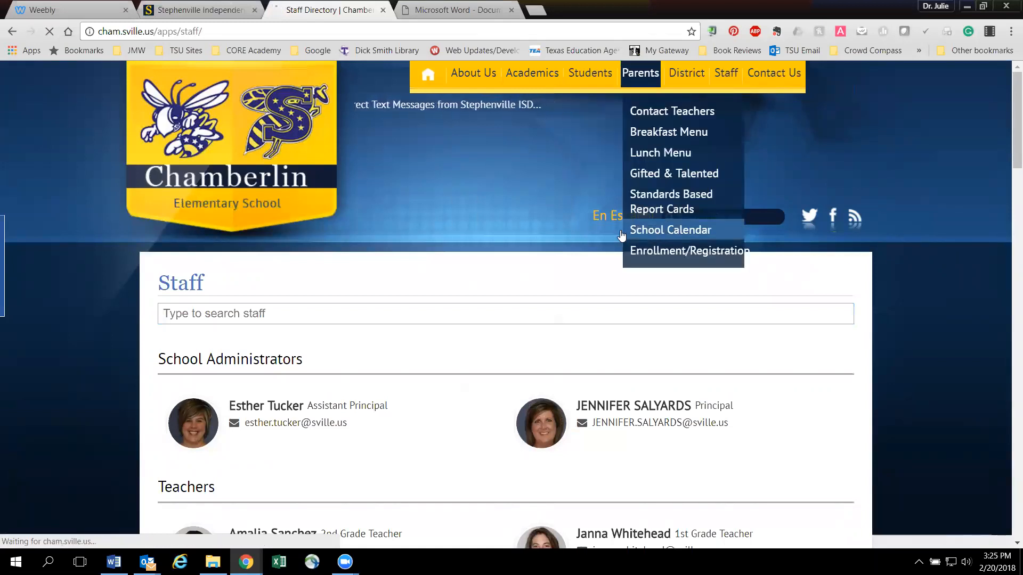
pyautogui.click(642, 231)
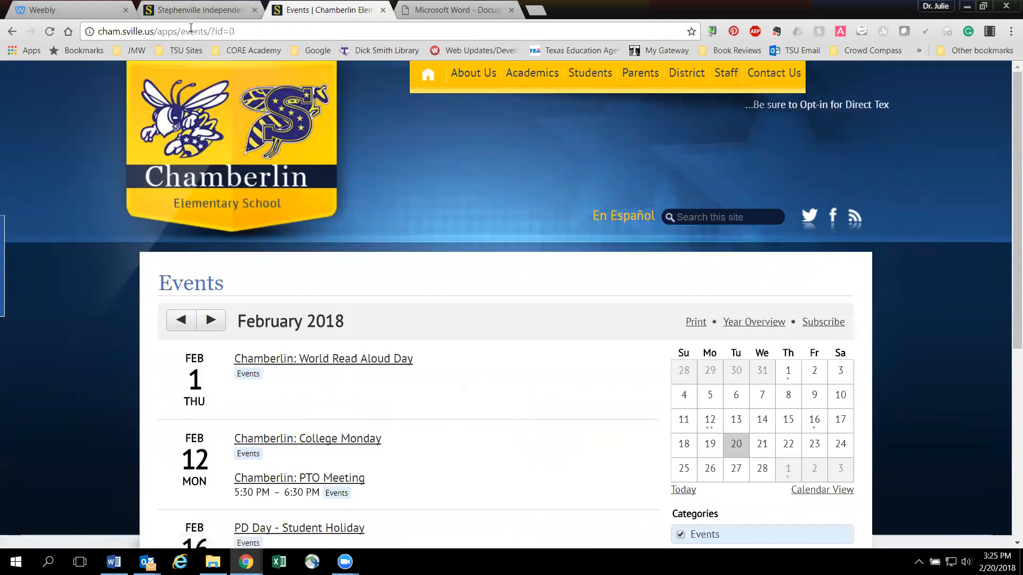
pyautogui.click(213, 32)
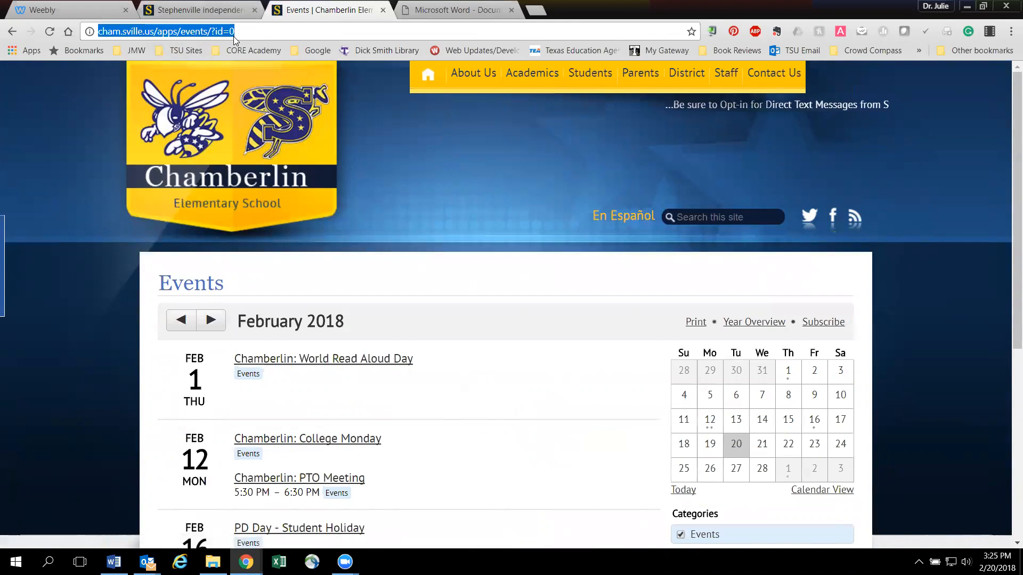
# - Return to the Weebly editor and link the mountain image to the website URL cham.sville.us/apps/events/?id=0
pyautogui.click(59, 10)
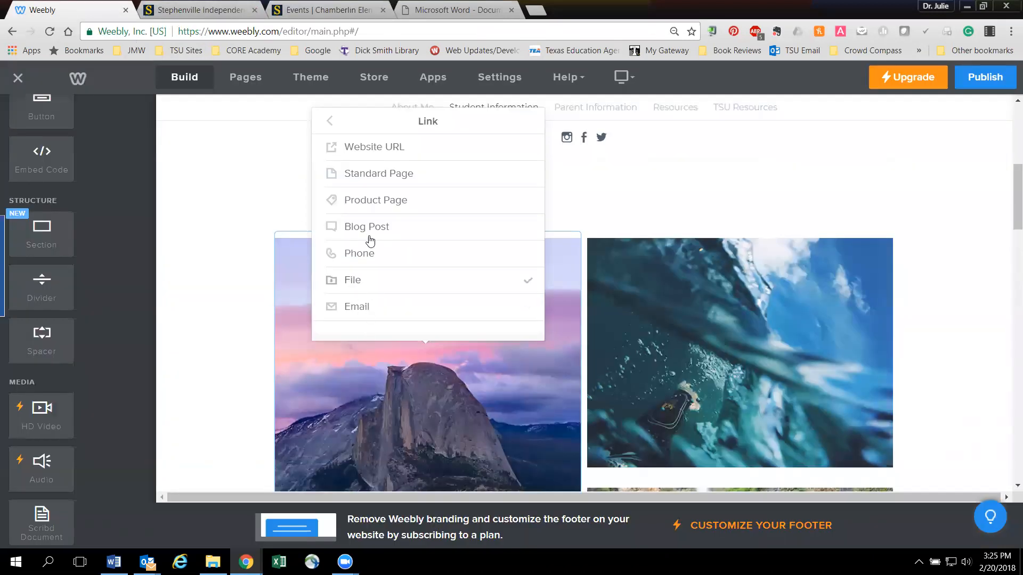
pyautogui.click(371, 151)
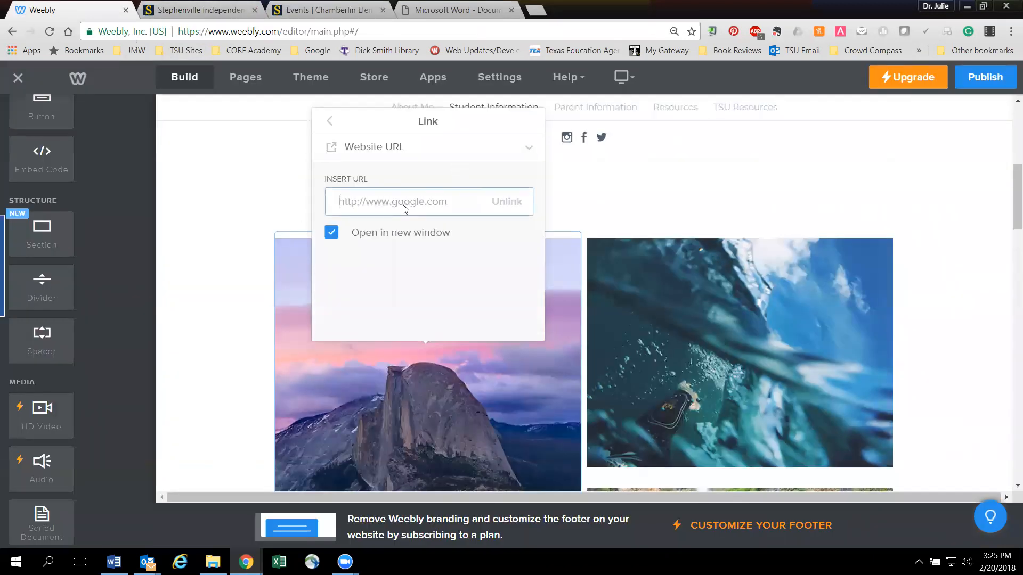
pyautogui.hotkey('ctrl', 'v')
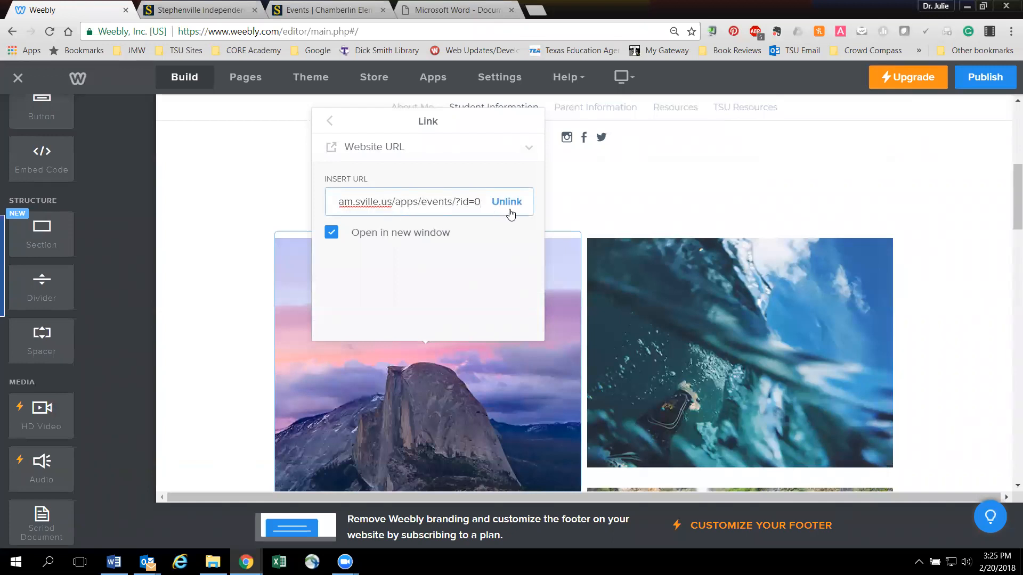
pyautogui.click(330, 122)
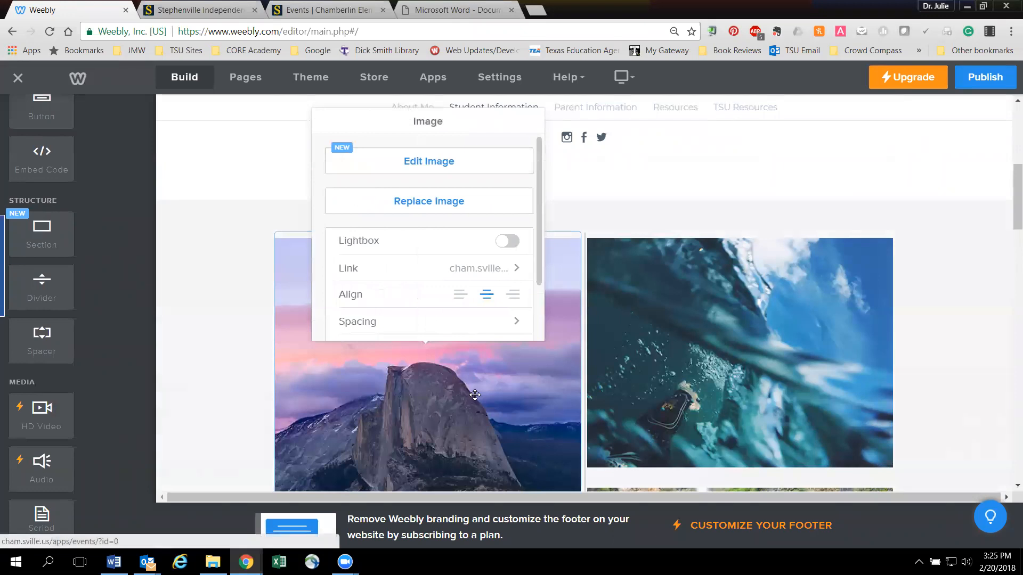
pyautogui.click(599, 172)
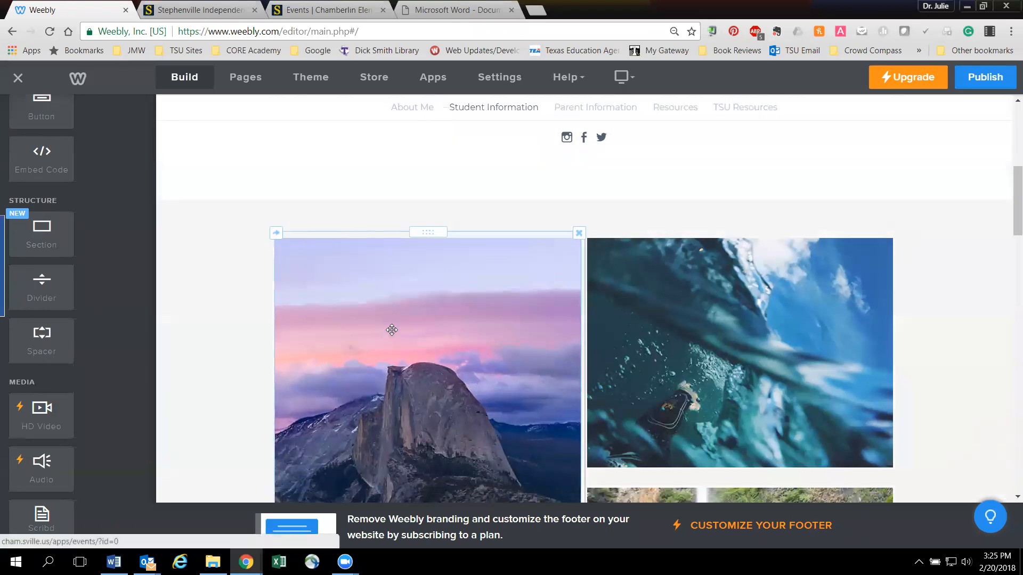
pyautogui.click(392, 331)
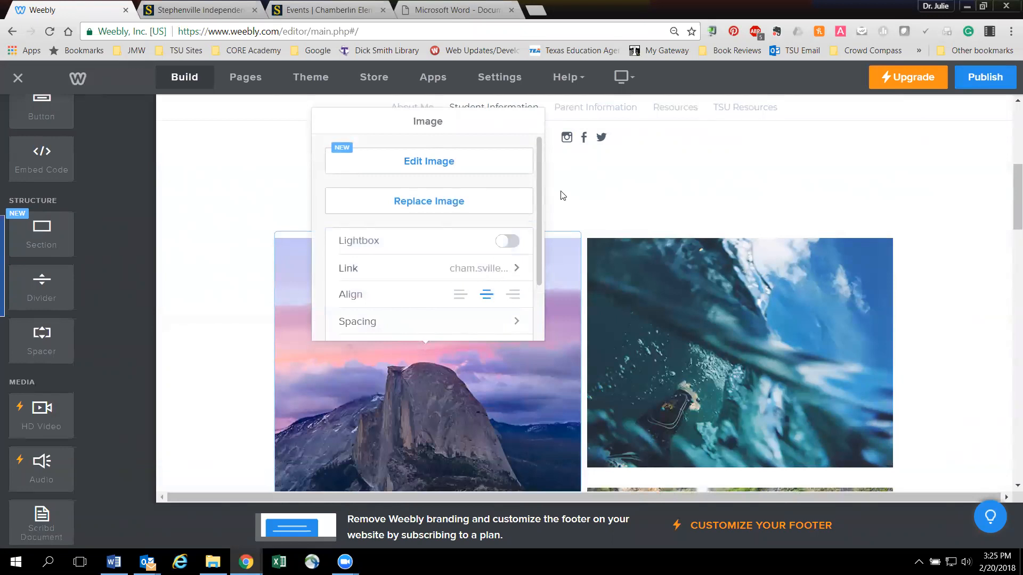
pyautogui.click(397, 158)
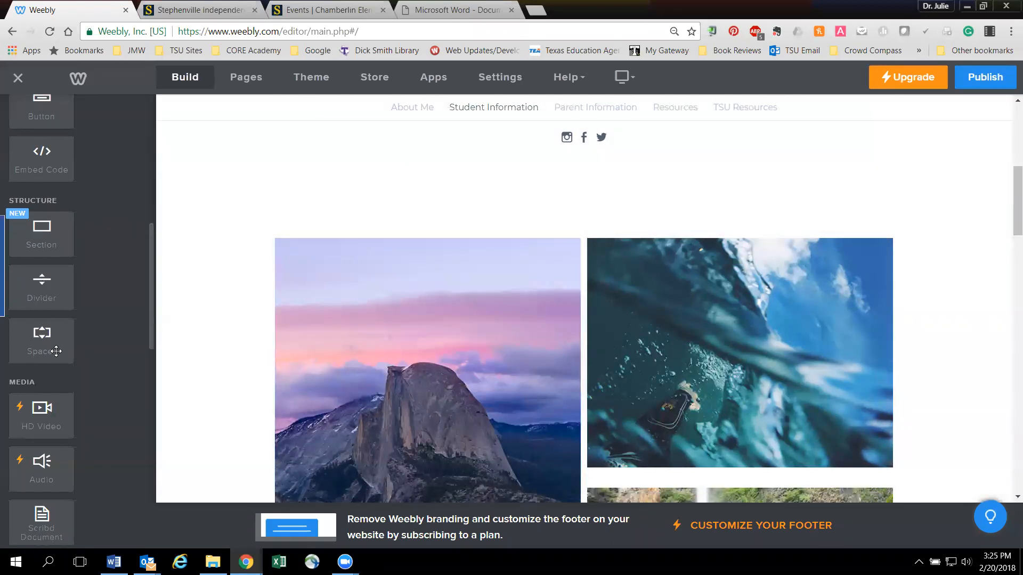
# - Add a Button element above the mountain image on the Student Information page
pyautogui.scroll(-3, 56, 351)
pyautogui.scroll(-4, 56, 351)
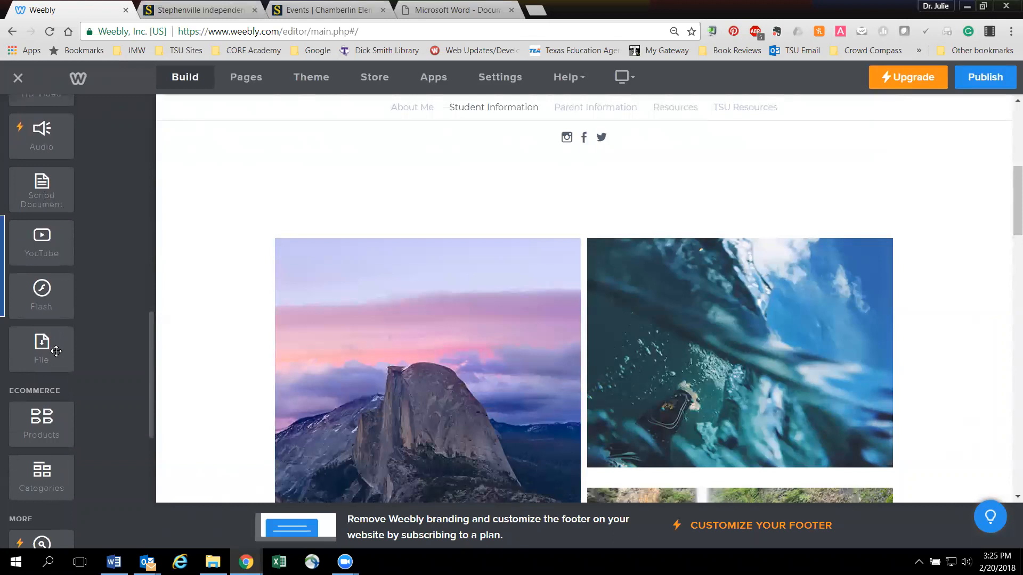
pyautogui.scroll(-7, 56, 351)
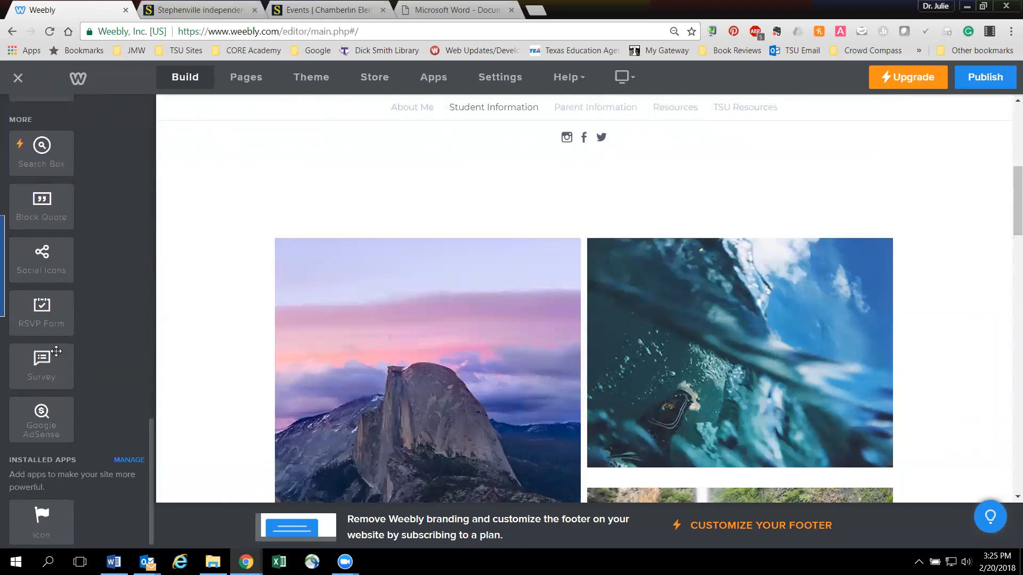
pyautogui.scroll(-1, 56, 351)
pyautogui.scroll(6, 56, 351)
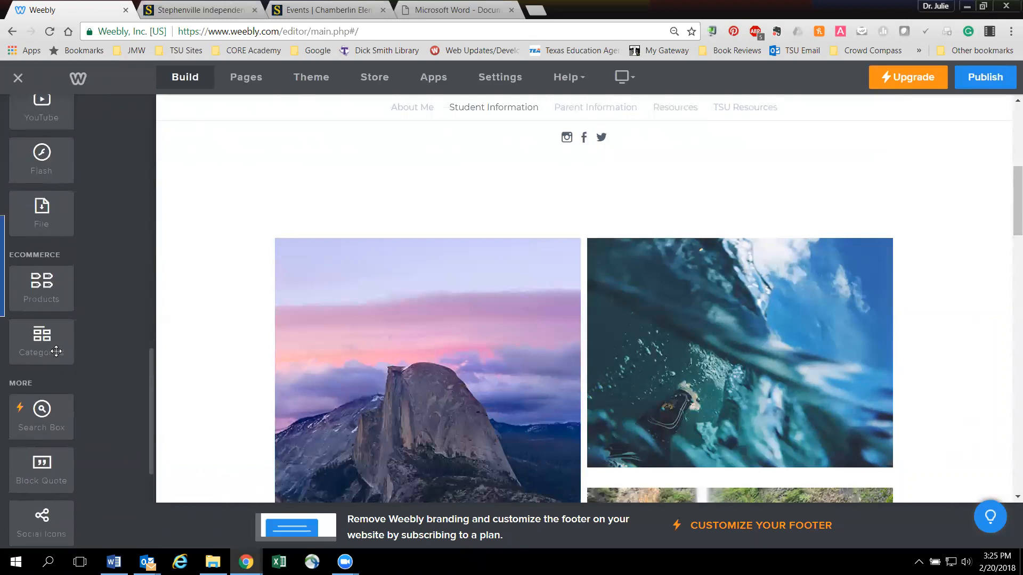
pyautogui.scroll(4, 56, 351)
pyautogui.scroll(9, 56, 351)
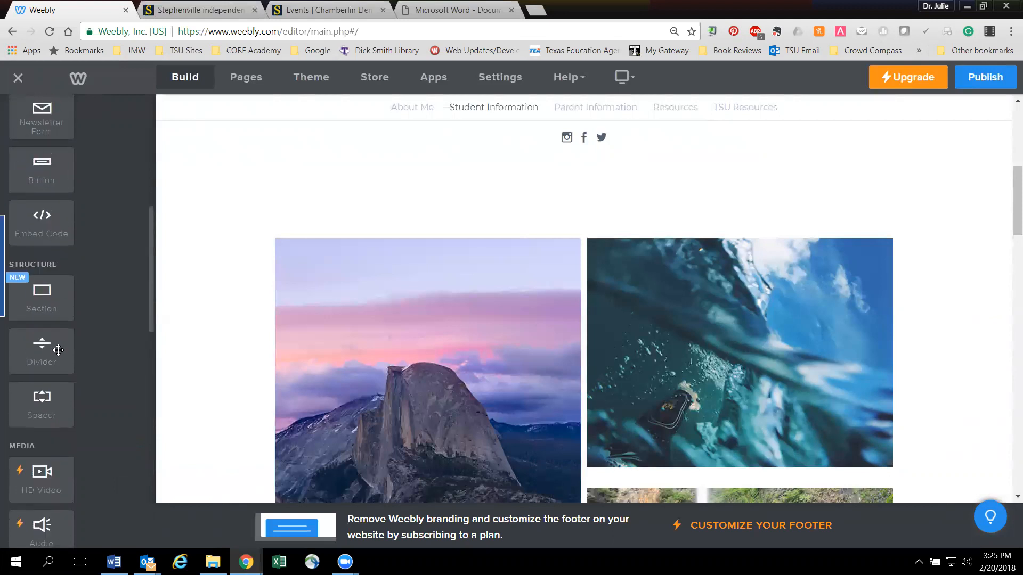
pyautogui.moveTo(49, 291); pyautogui.dragTo(452, 230)
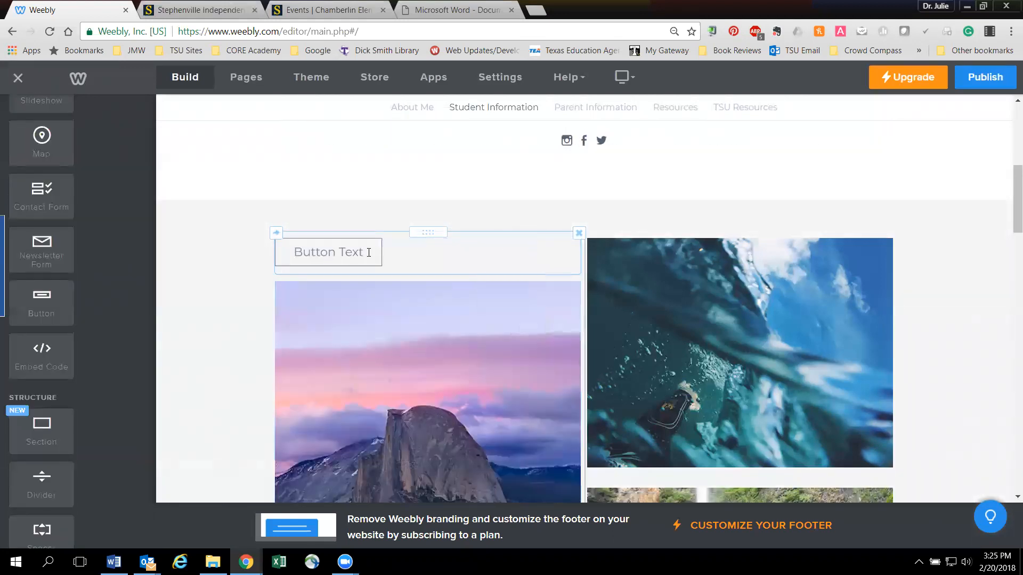
# - Replace the new button's placeholder text with School Calendar
pyautogui.click(358, 254)
pyautogui.write('Sch')
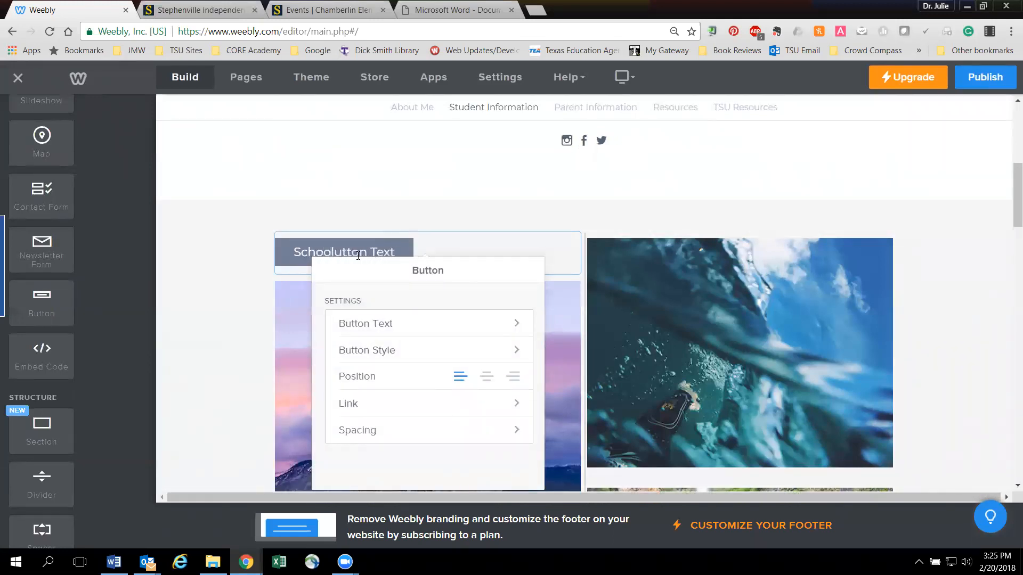
pyautogui.write('ool')
pyautogui.press('Delete')
pyautogui.press('Delete')
pyautogui.press('Delete')
pyautogui.press('Delete')
pyautogui.press('Delete')
pyautogui.press('Delete')
pyautogui.press('Delete')
pyautogui.press('Delete')
pyautogui.press('Delete')
pyautogui.press('Delete')
# - Link the School Calendar button to the copied Chamberlin events page address as a website URL
pyautogui.click(440, 400)
pyautogui.click(377, 298)
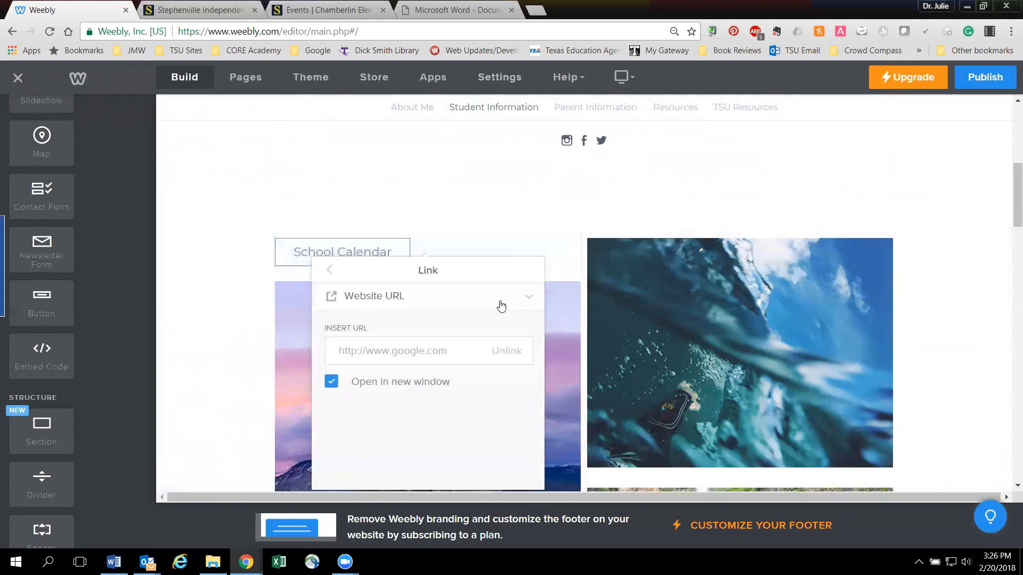
pyautogui.click(411, 359)
pyautogui.hotkey('ctrl', 'v')
pyautogui.click(452, 241)
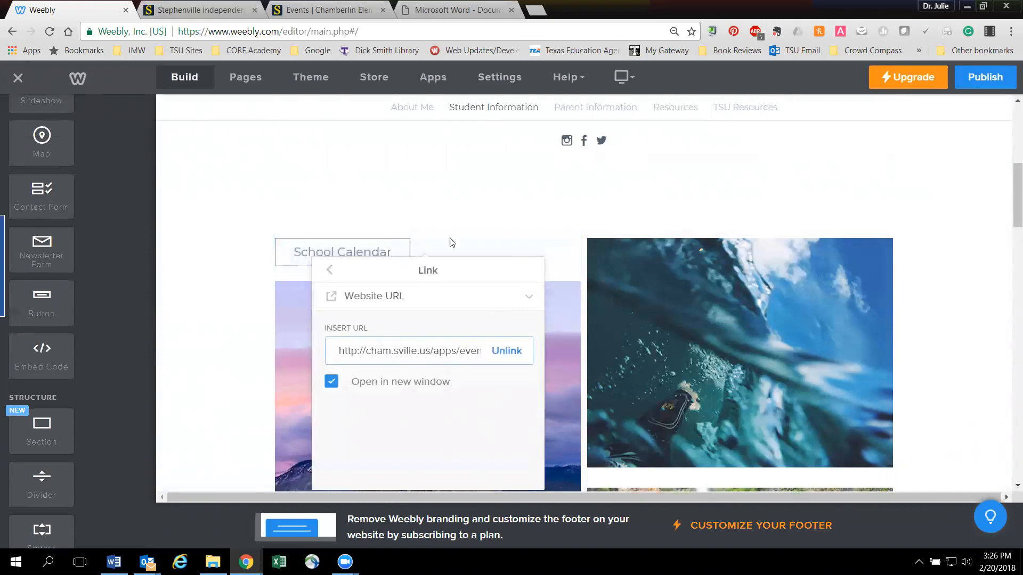
pyautogui.click(496, 212)
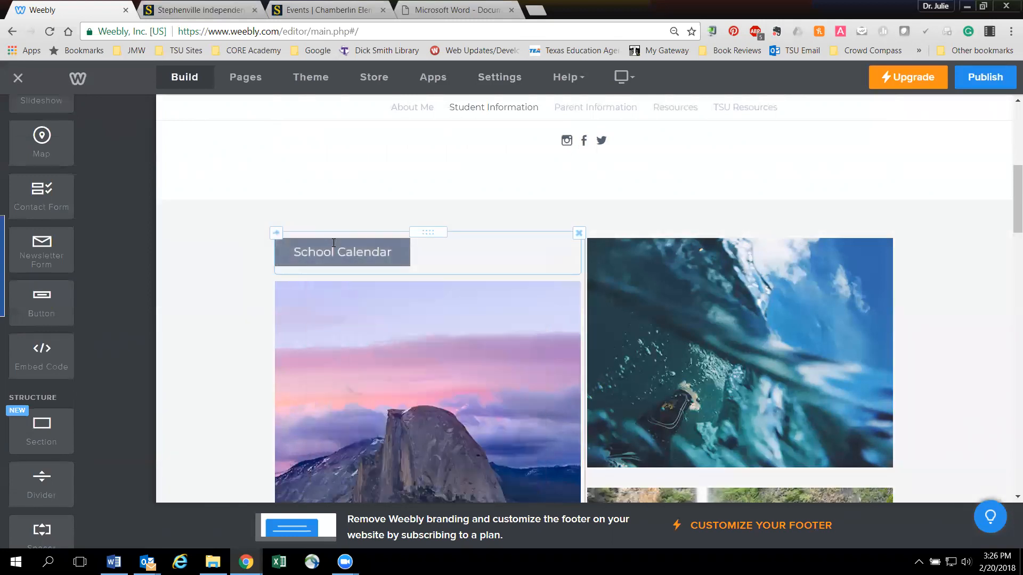
# - Try the alignment options on the School Calendar button and set its position to centered
pyautogui.click(337, 241)
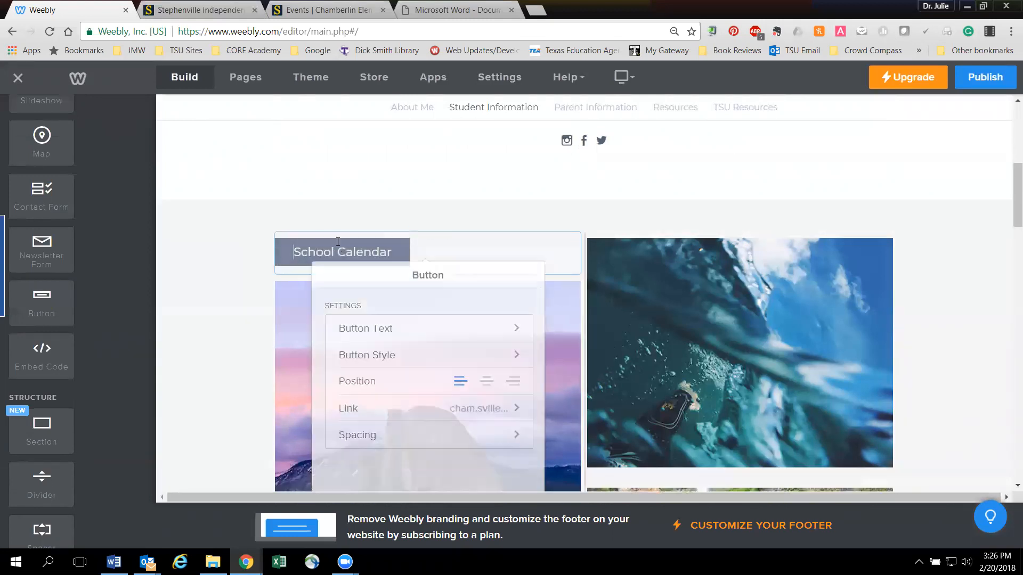
pyautogui.click(486, 377)
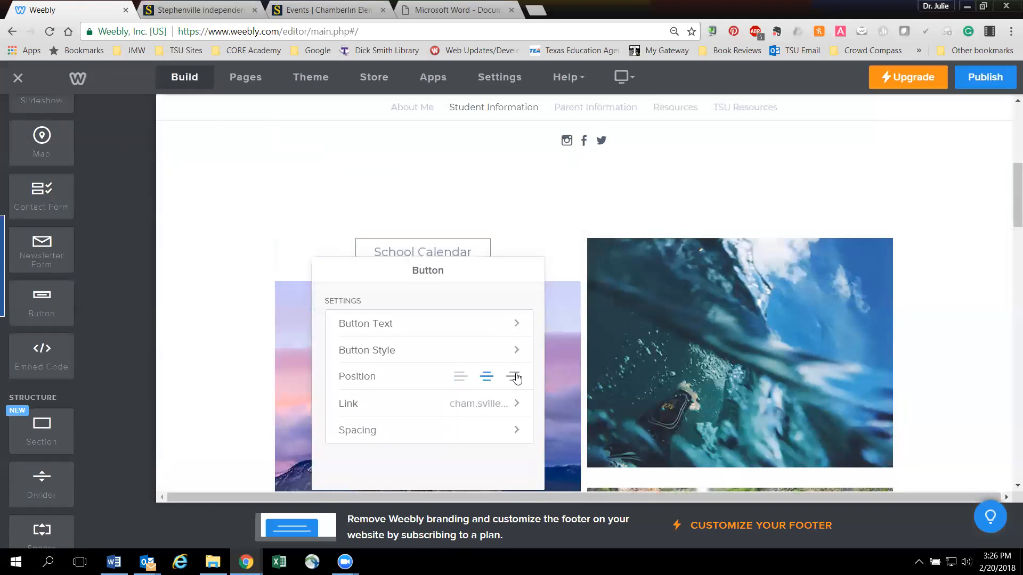
pyautogui.click(514, 377)
pyautogui.click(458, 379)
pyautogui.click(485, 376)
# - Apply the large, dark filled button style to the School Calendar button and close its settings
pyautogui.click(470, 350)
pyautogui.click(444, 390)
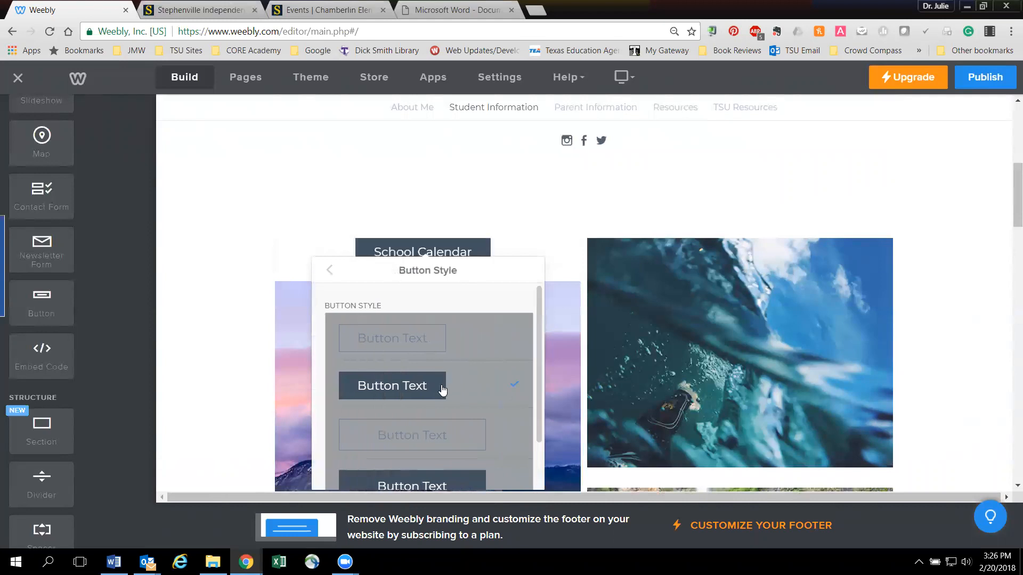
pyautogui.scroll(-1, 440, 405)
pyautogui.click(427, 430)
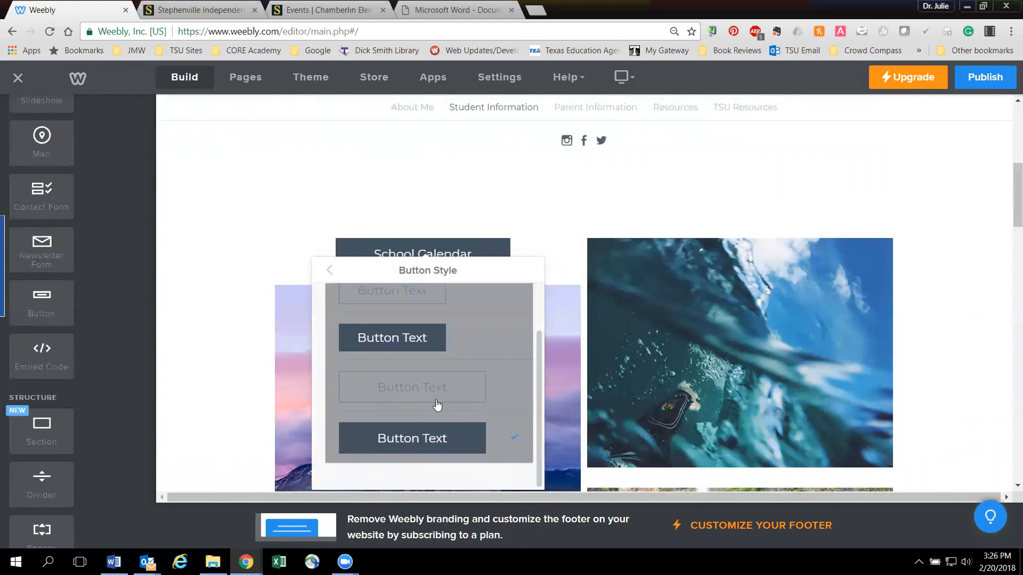
pyautogui.scroll(1, 437, 405)
pyautogui.click(328, 276)
pyautogui.click(419, 327)
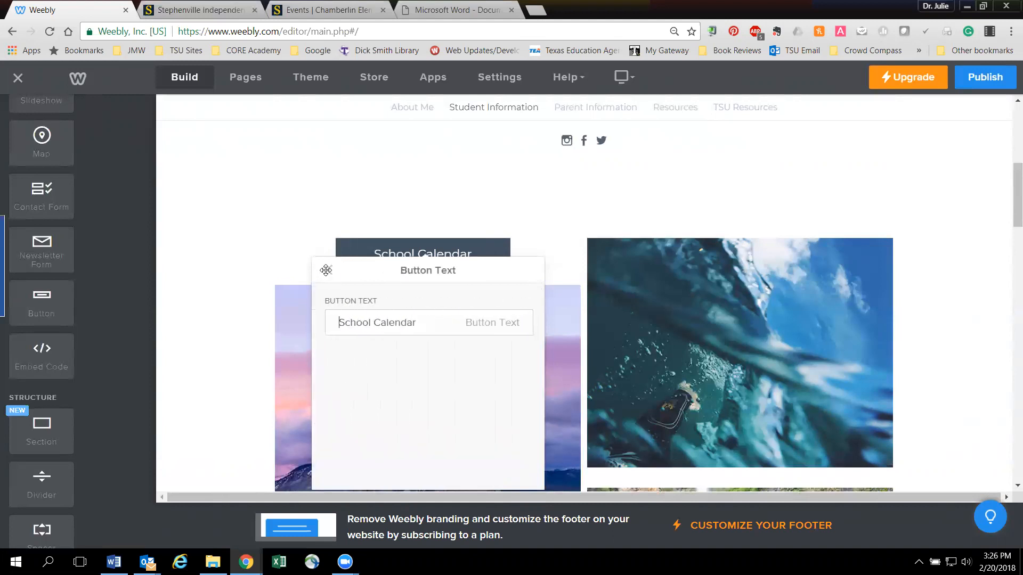
pyautogui.click(398, 201)
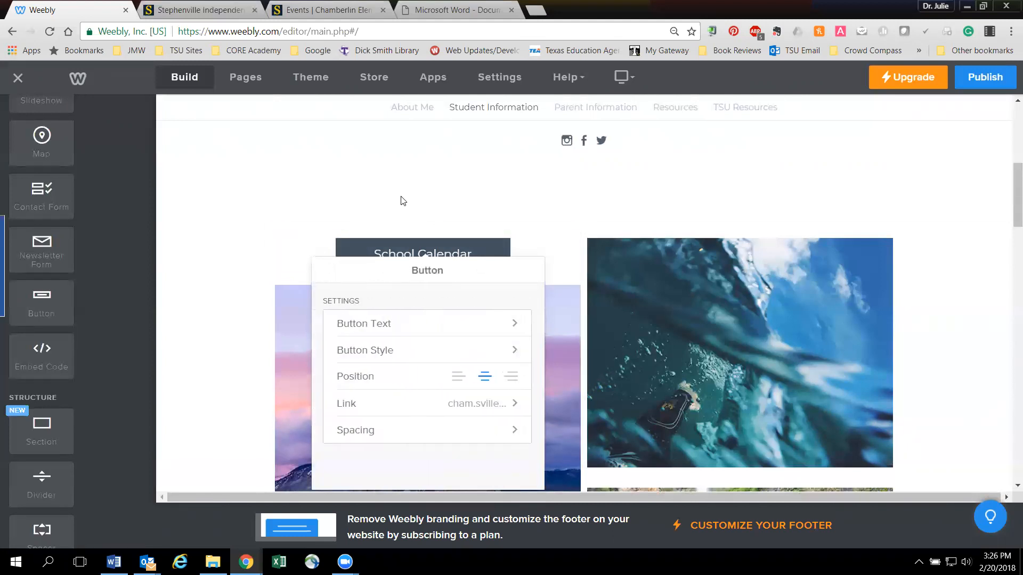
pyautogui.click(388, 199)
pyautogui.moveTo(467, 258); pyautogui.dragTo(43, 228)
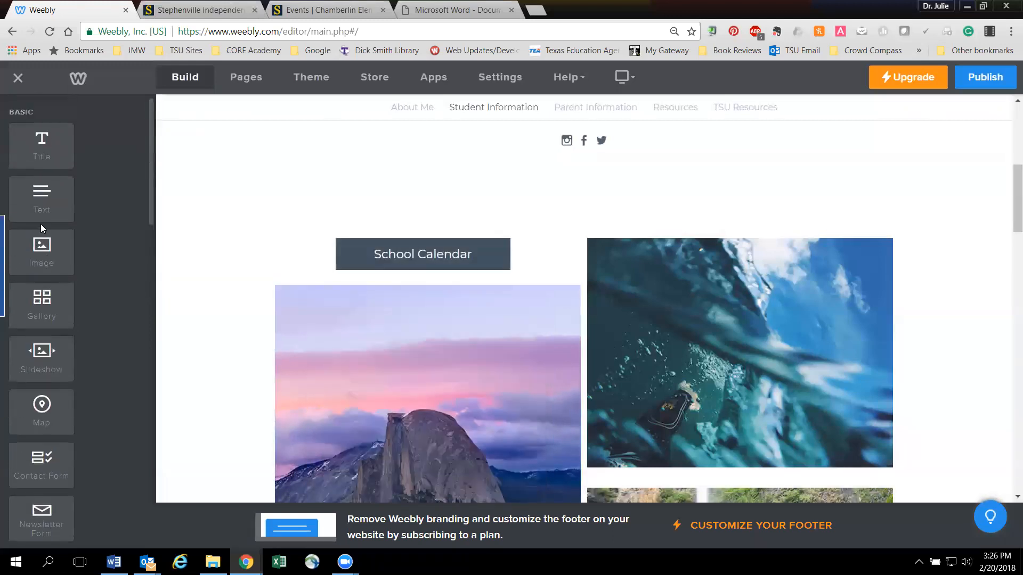
pyautogui.moveTo(295, 195); pyautogui.dragTo(593, 201)
pyautogui.click(321, 242)
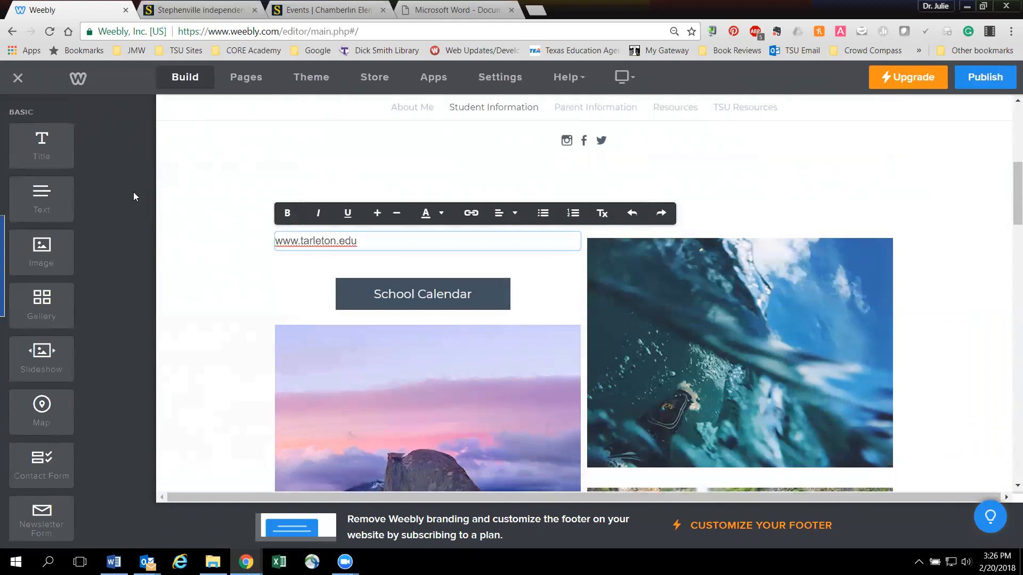
pyautogui.hotkey('ctrl', 'a')
pyautogui.hotkey('ctrl', 'c')
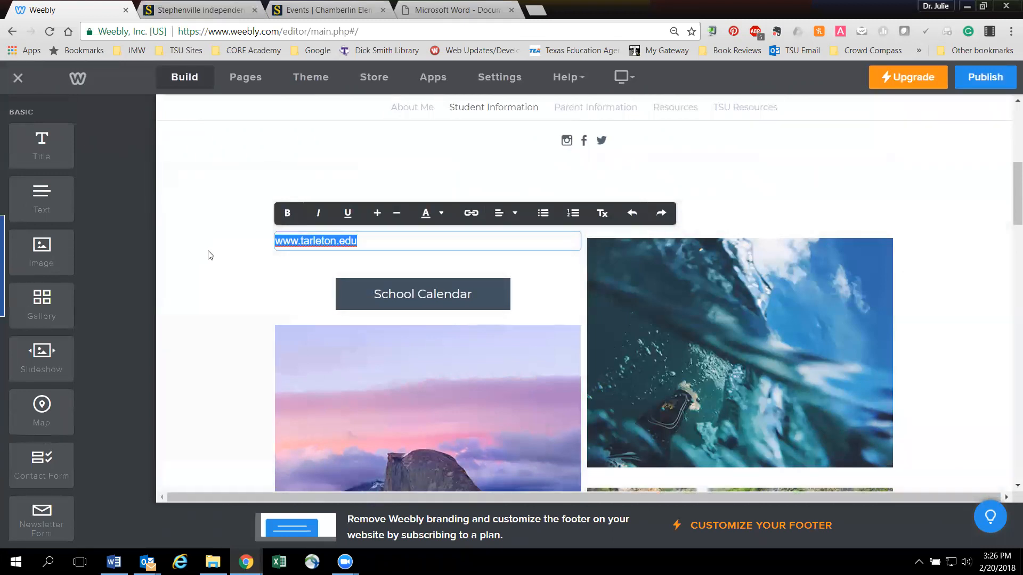
pyautogui.click(470, 212)
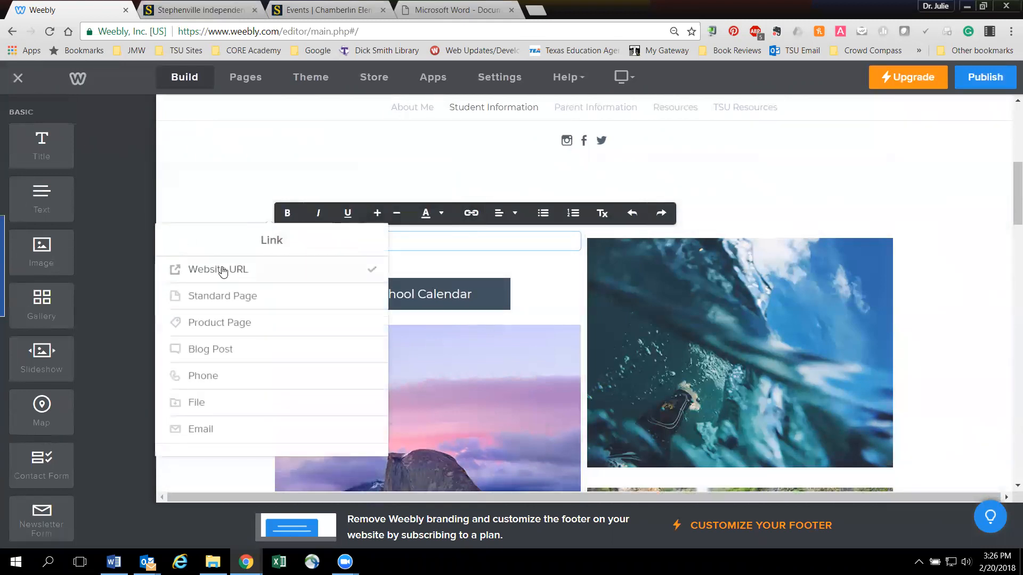
pyautogui.click(222, 270)
pyautogui.click(229, 325)
pyautogui.hotkey('ctrl', 'v')
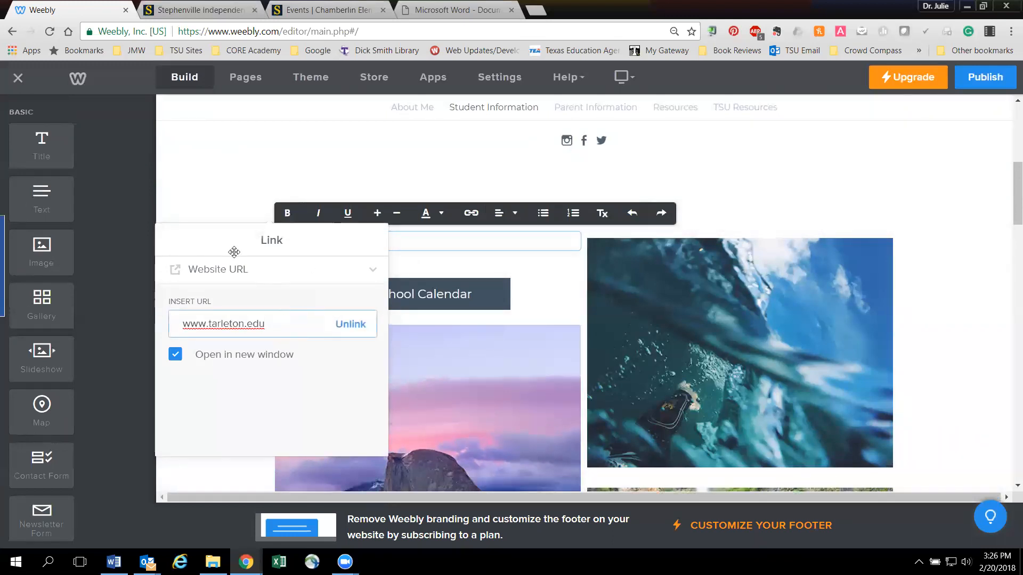
pyautogui.click(180, 195)
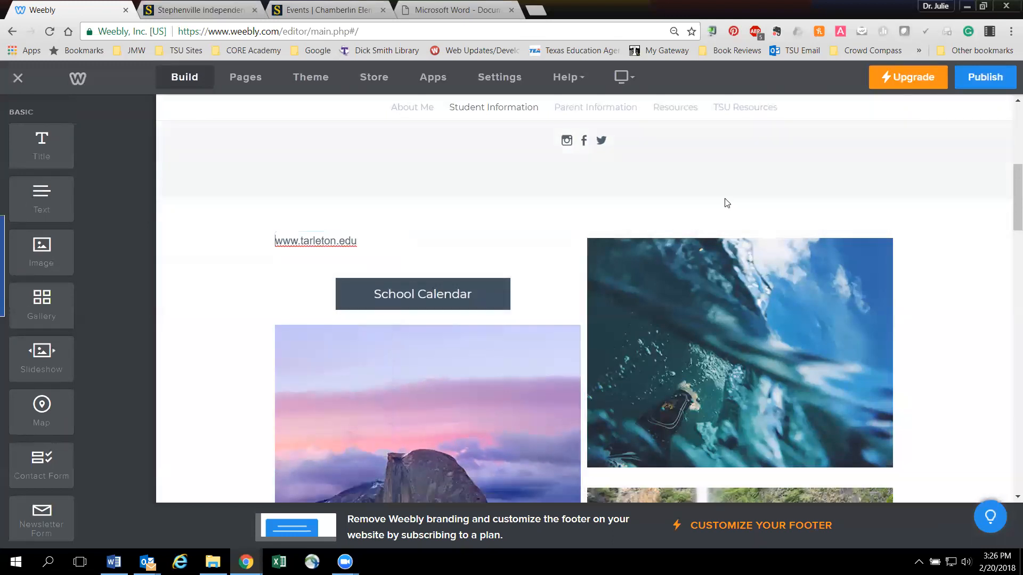
# - Review the Student Information page's contents and the structure and media elements available for building it
pyautogui.scroll(4, 269, 326)
pyautogui.scroll(-2, 299, 393)
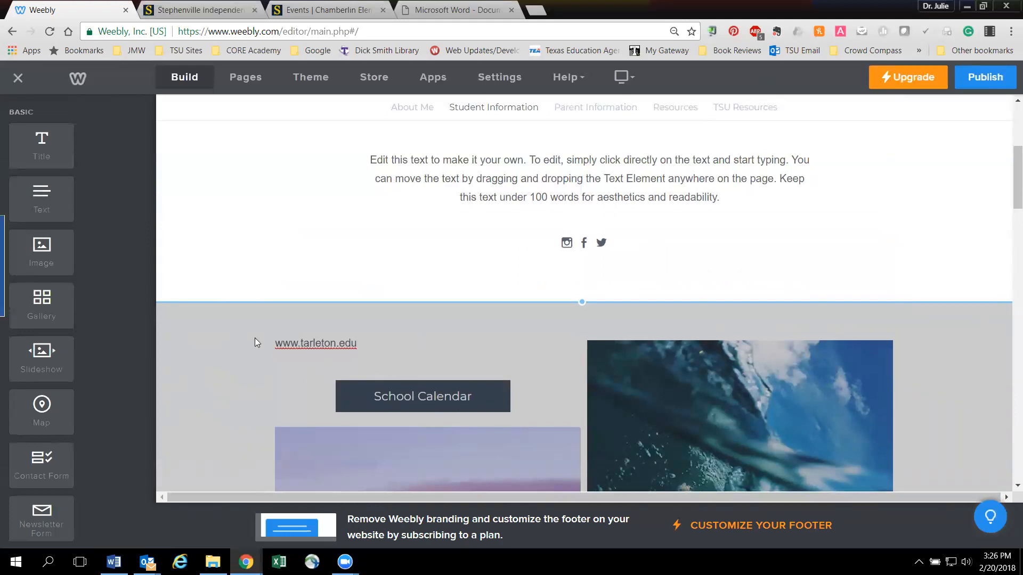
pyautogui.scroll(-3, 348, 341)
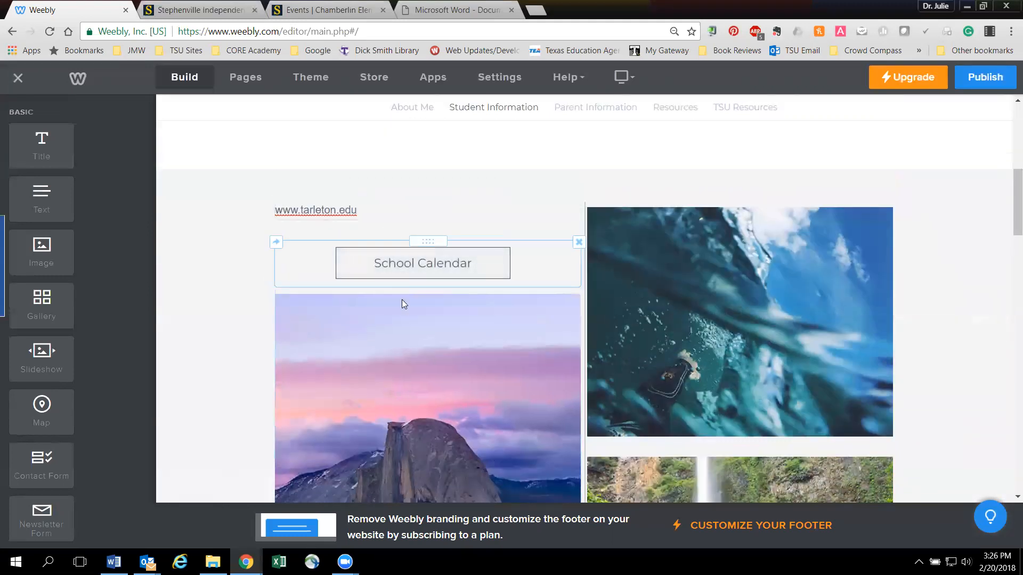
pyautogui.scroll(-4, 401, 406)
pyautogui.scroll(-5, 392, 449)
pyautogui.scroll(9, 392, 448)
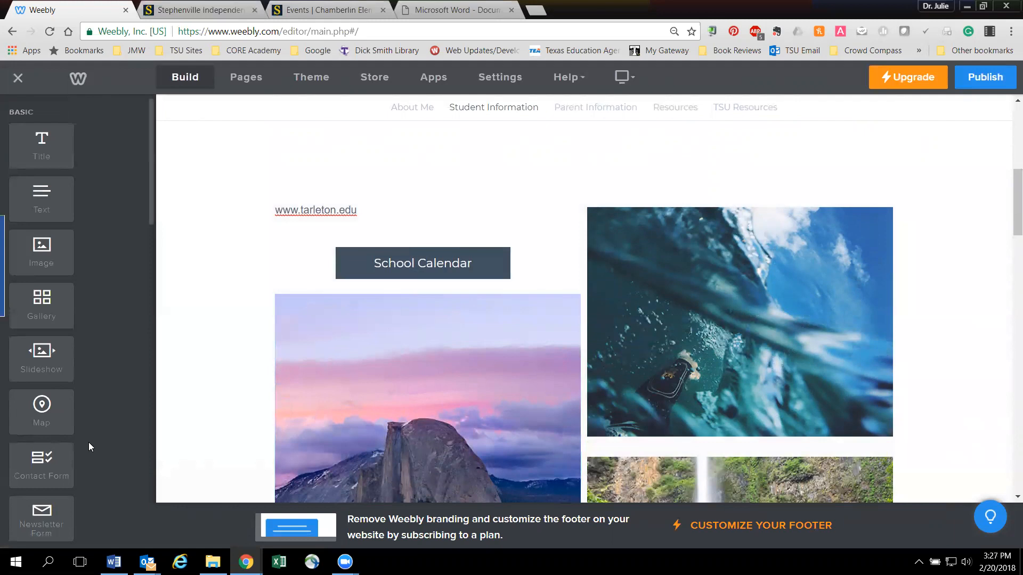
pyautogui.scroll(-15, 88, 446)
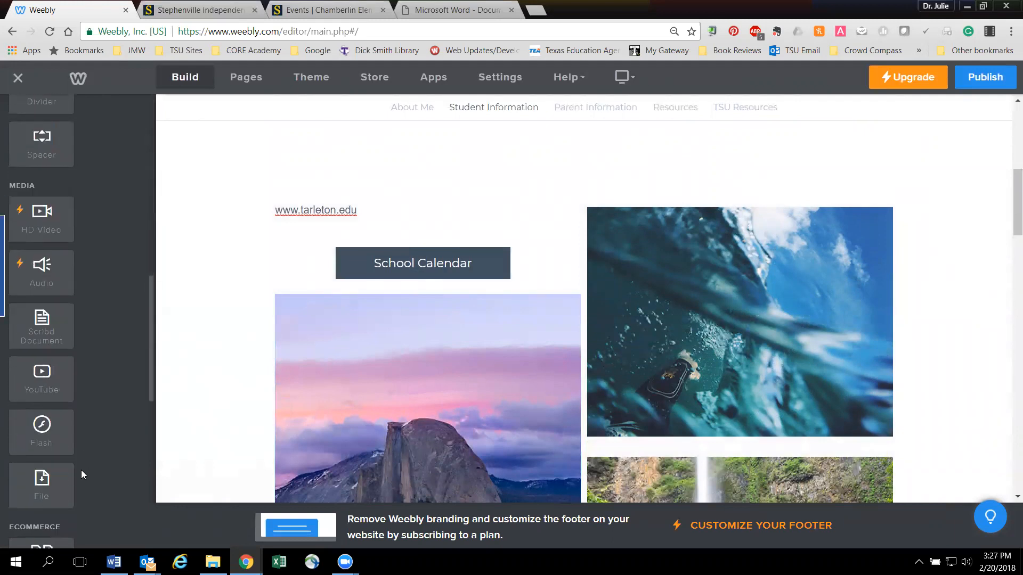
pyautogui.scroll(5, 79, 481)
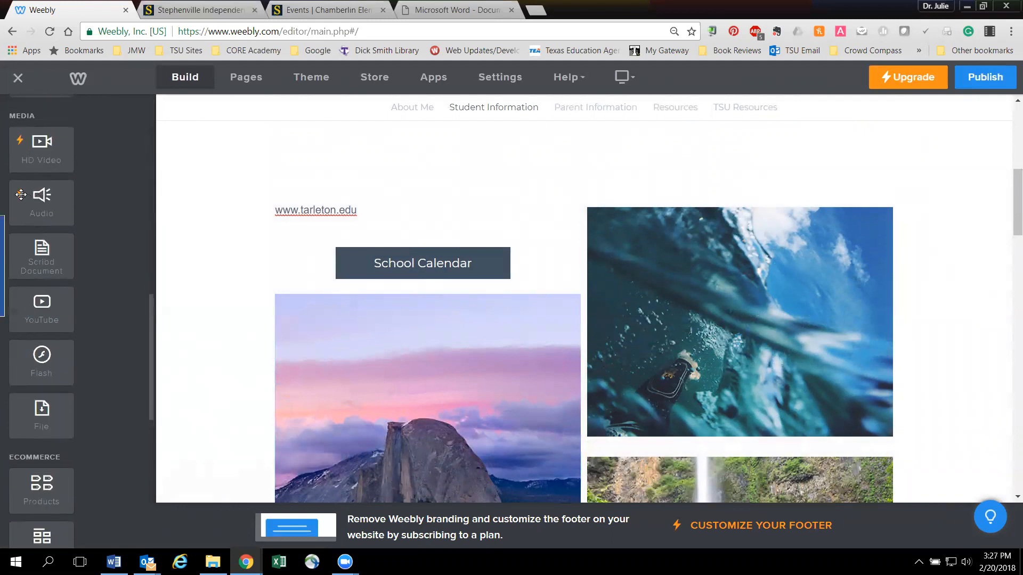
pyautogui.scroll(1, 48, 333)
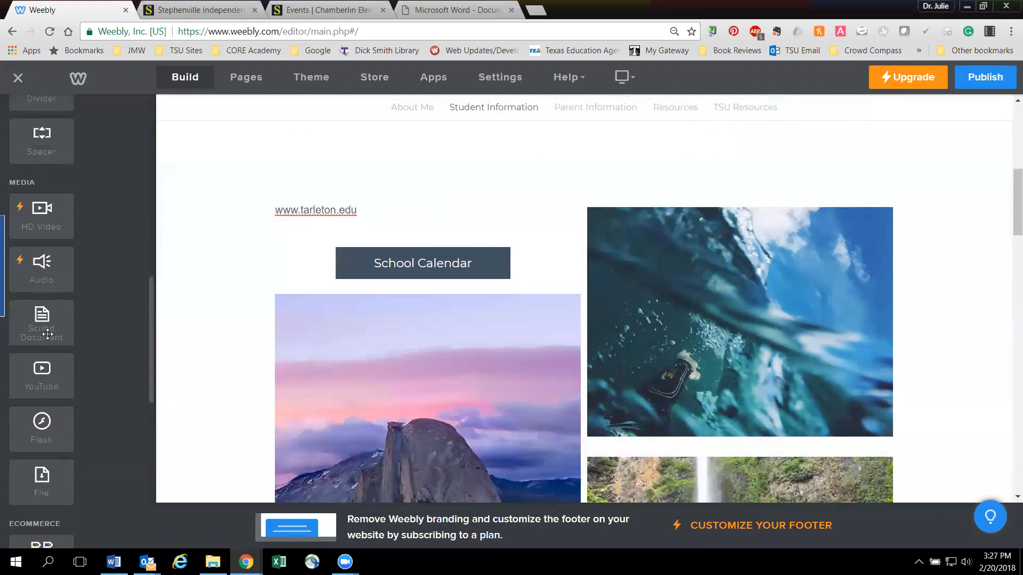
pyautogui.scroll(5, 47, 341)
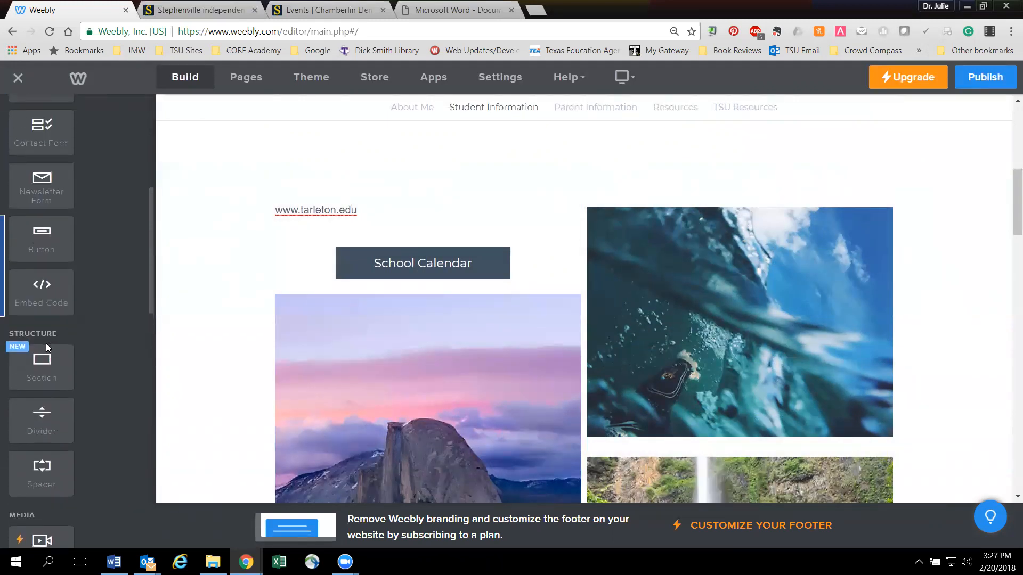
pyautogui.moveTo(49, 364); pyautogui.dragTo(258, 397)
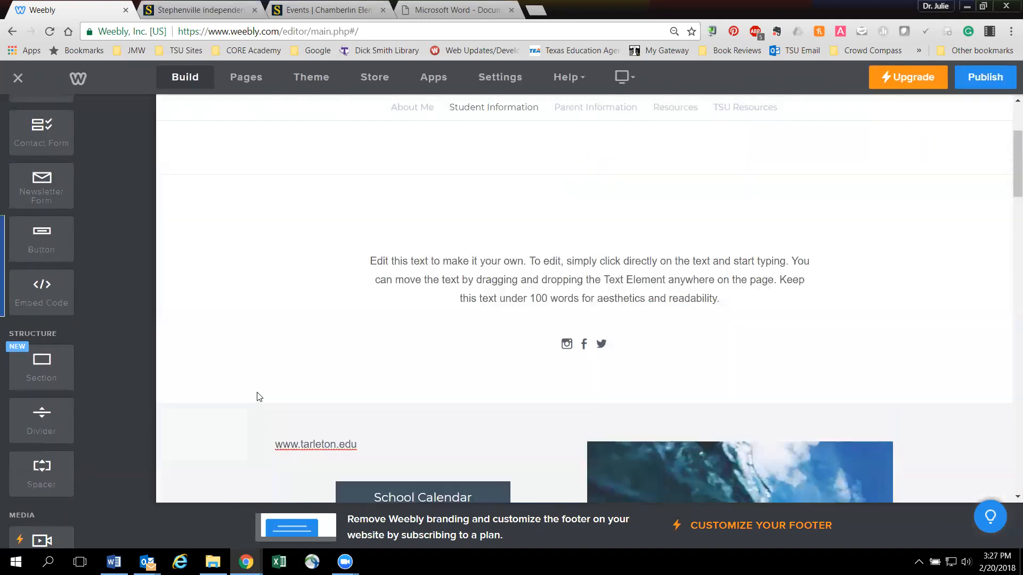
pyautogui.scroll(3, 258, 397)
pyautogui.scroll(5, 125, 260)
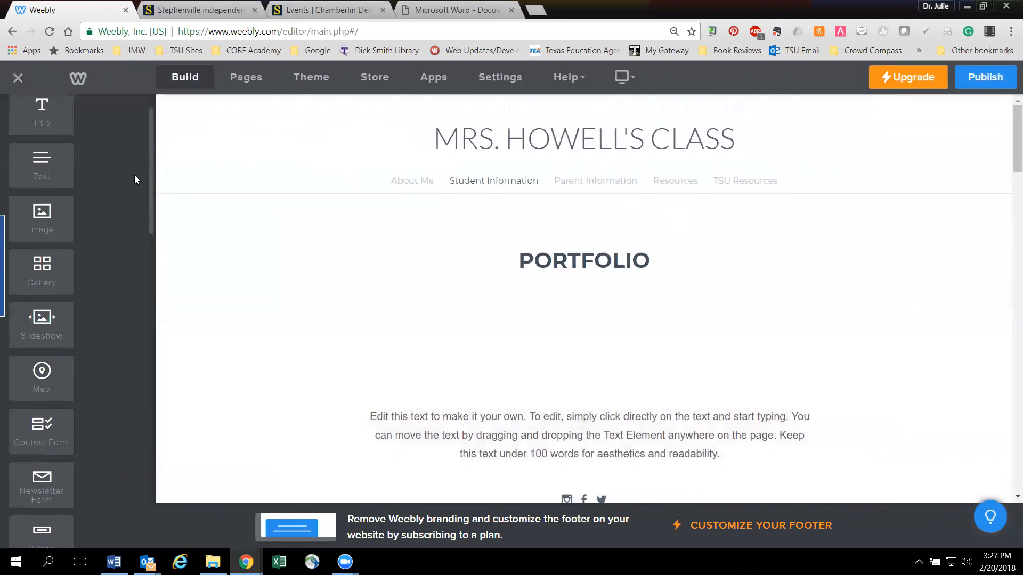
pyautogui.scroll(1, 135, 180)
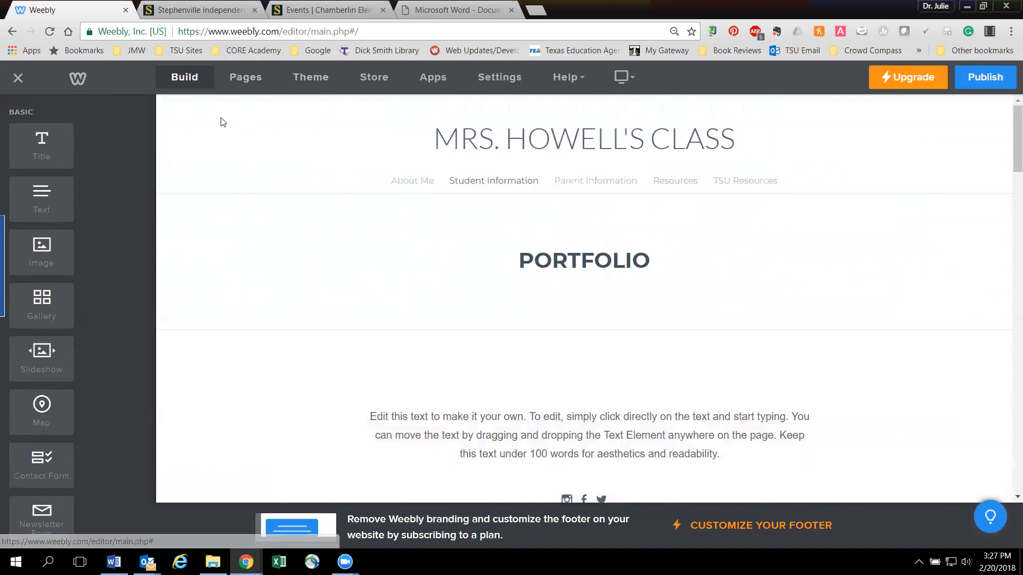
# - Try nesting the Student Information page under About Me as a subpage, and return it to the top level
pyautogui.click(241, 79)
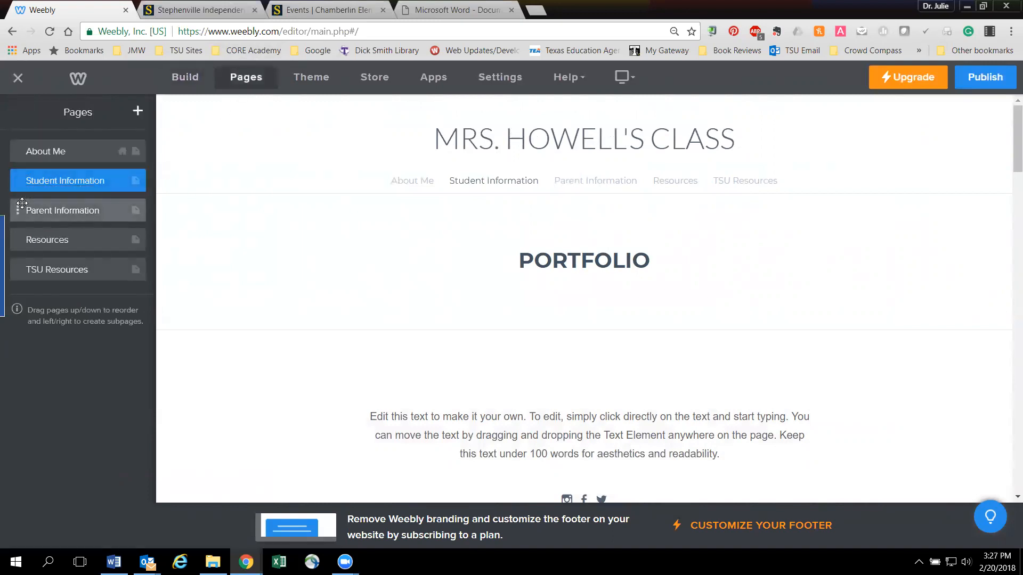
pyautogui.moveTo(19, 179); pyautogui.dragTo(60, 178)
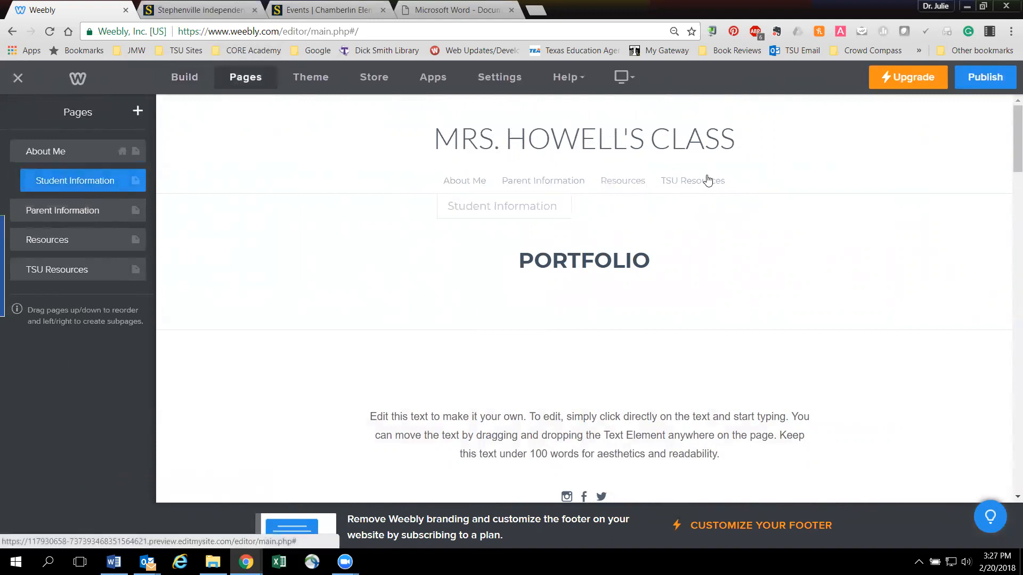
pyautogui.moveTo(456, 183)
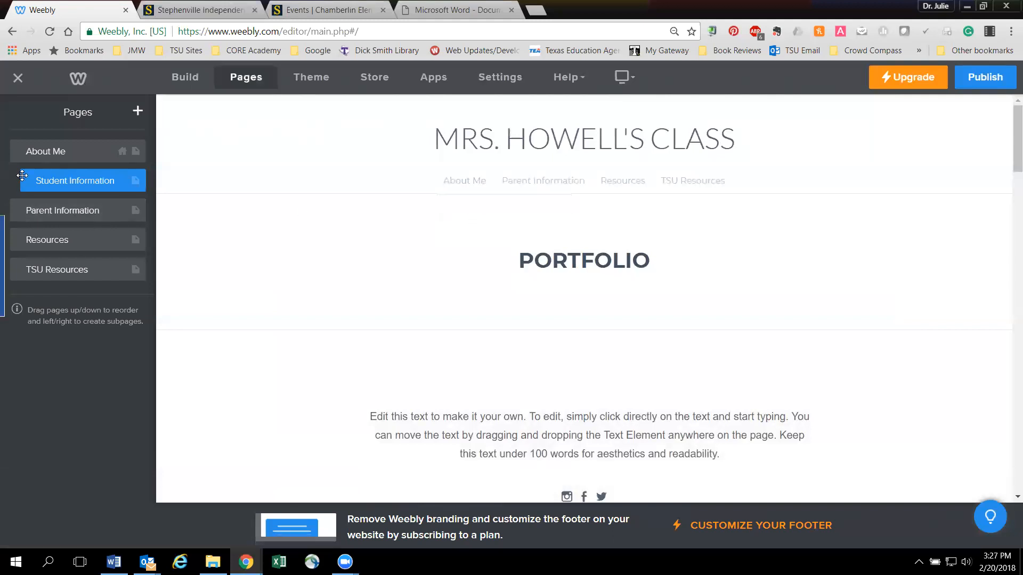
pyautogui.moveTo(38, 182); pyautogui.dragTo(23, 187)
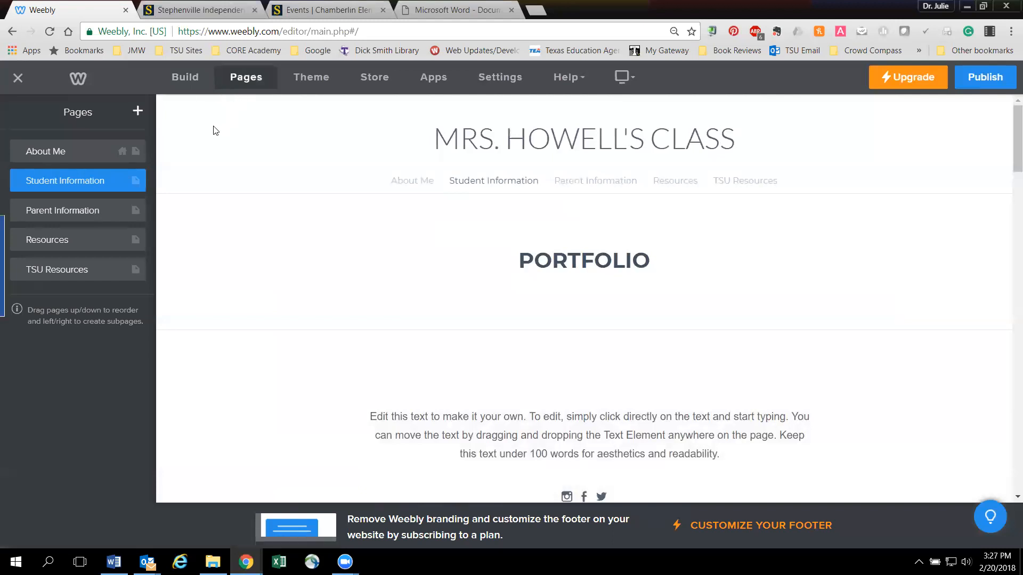
# - Look over the Portfolio themes in the Theme Gallery and leave it without choosing another theme
pyautogui.click(310, 76)
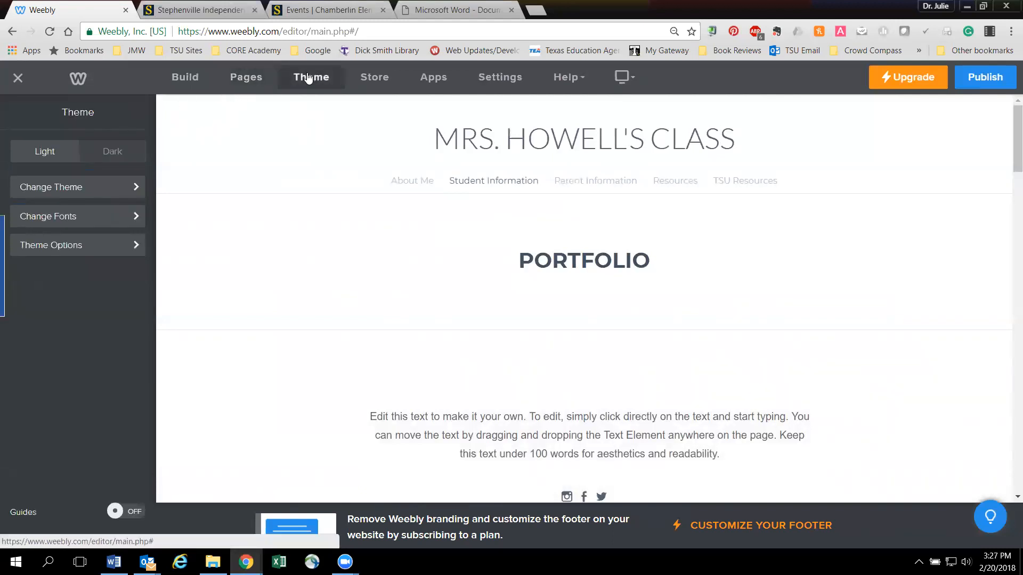
pyautogui.click(120, 187)
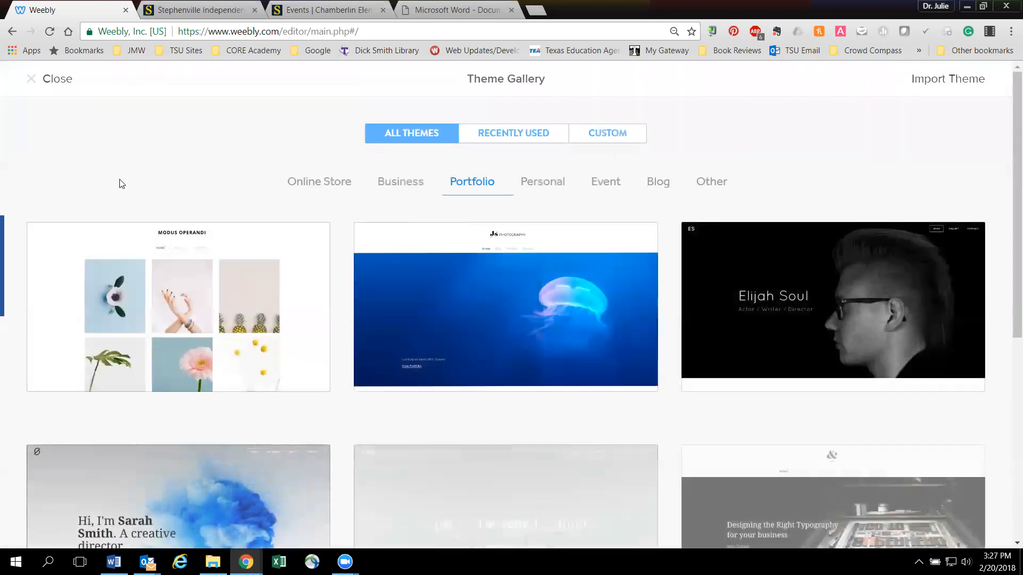
pyautogui.click(41, 81)
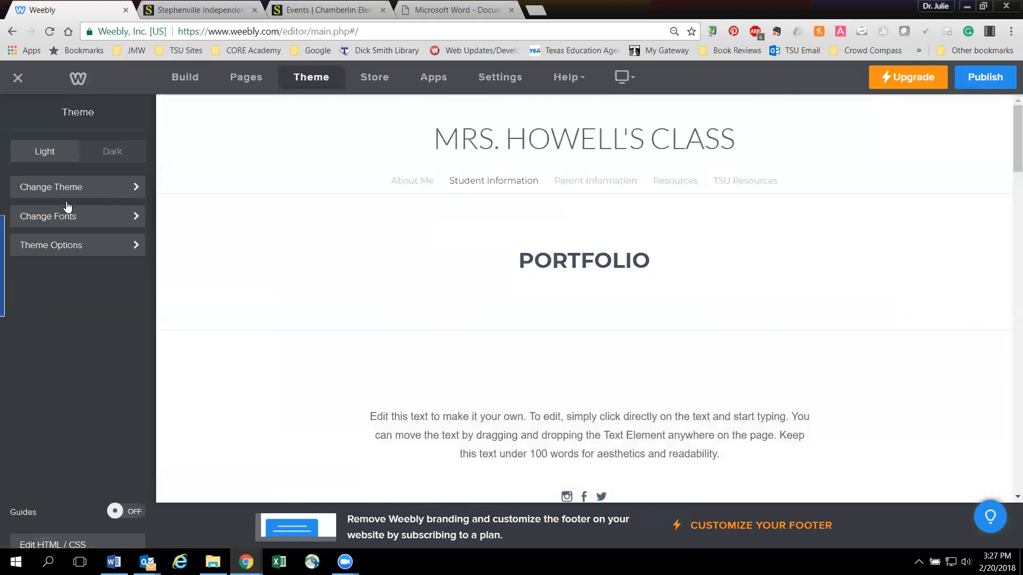
pyautogui.click(88, 187)
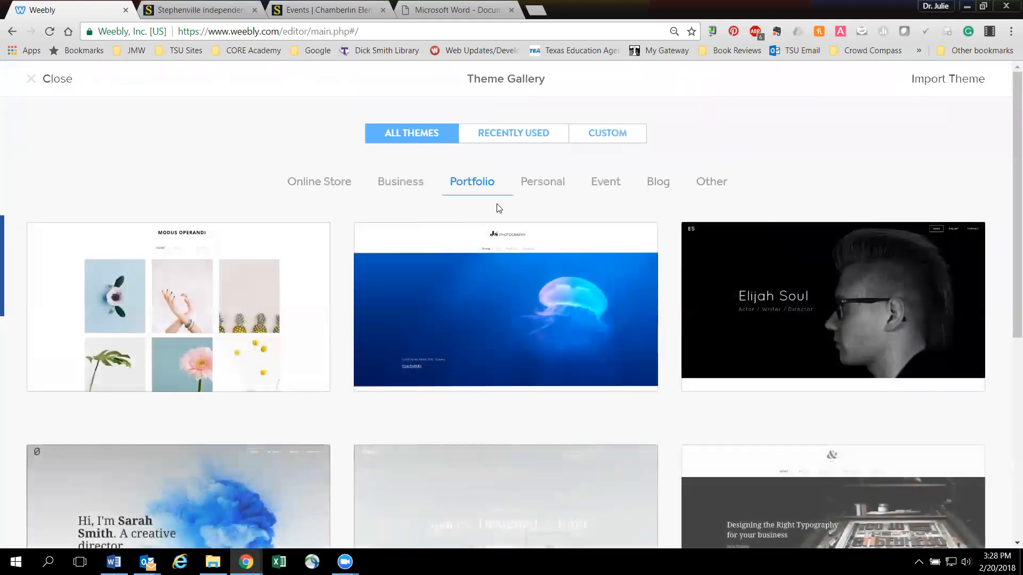
pyautogui.moveTo(506, 314)
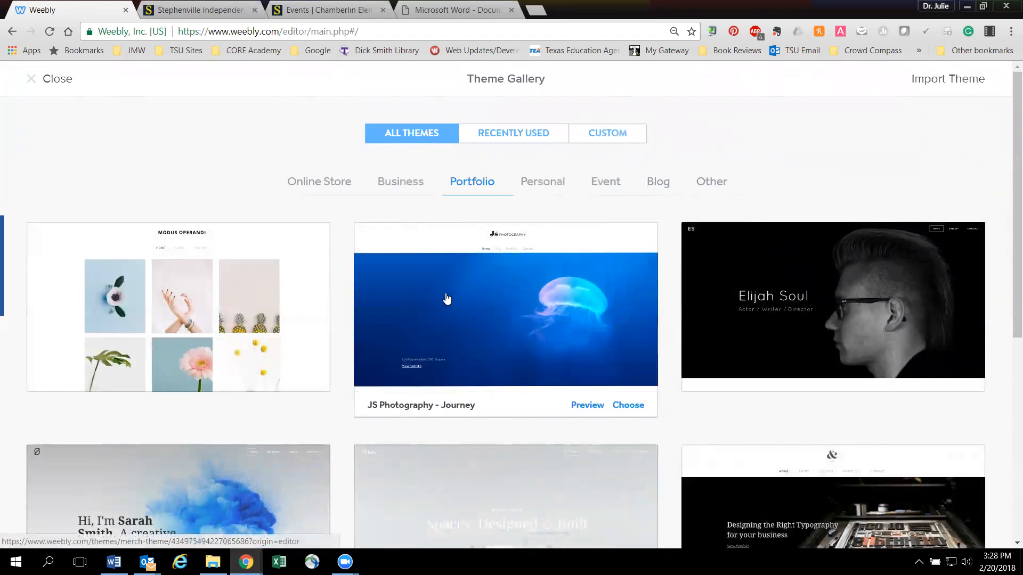
pyautogui.moveTo(725, 242)
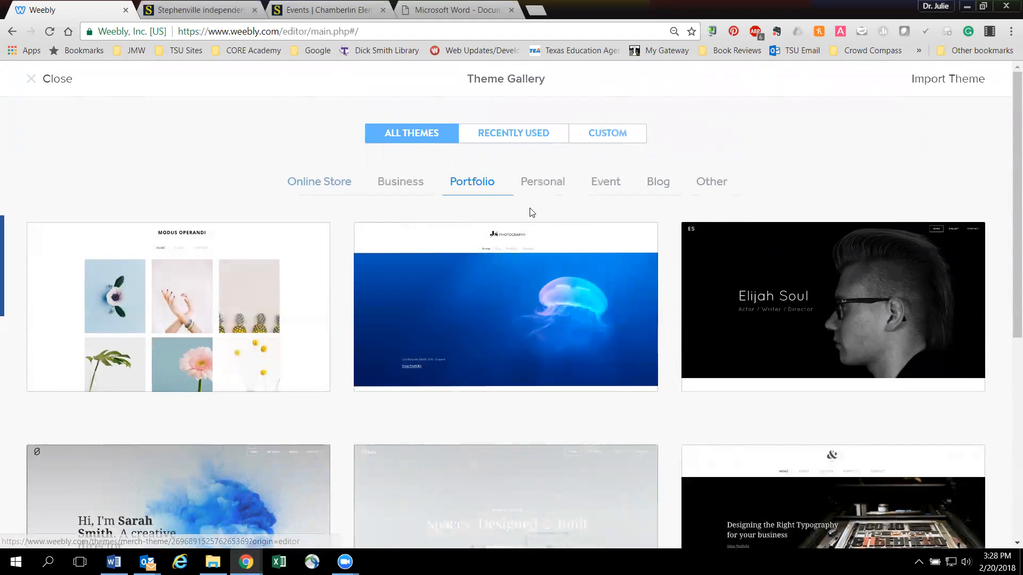
pyautogui.click(58, 80)
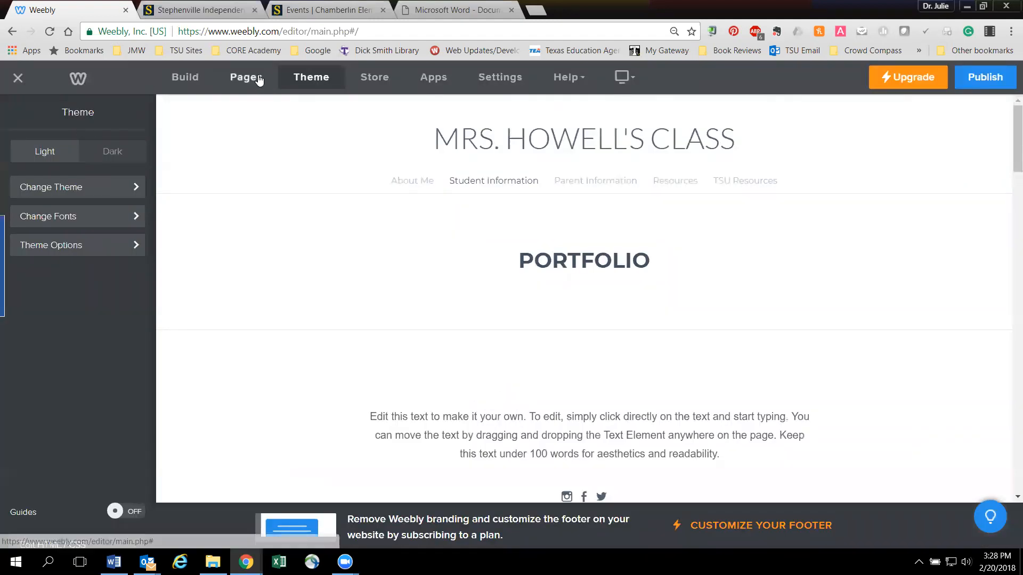
# - Set the About Me page's header type to No Header and return to the page list
pyautogui.click(239, 78)
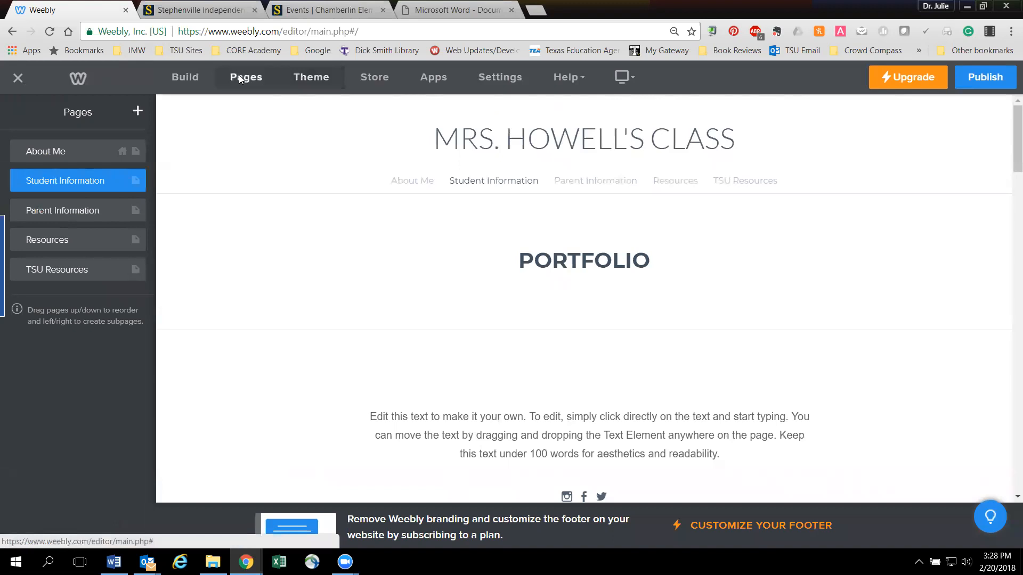
pyautogui.click(74, 152)
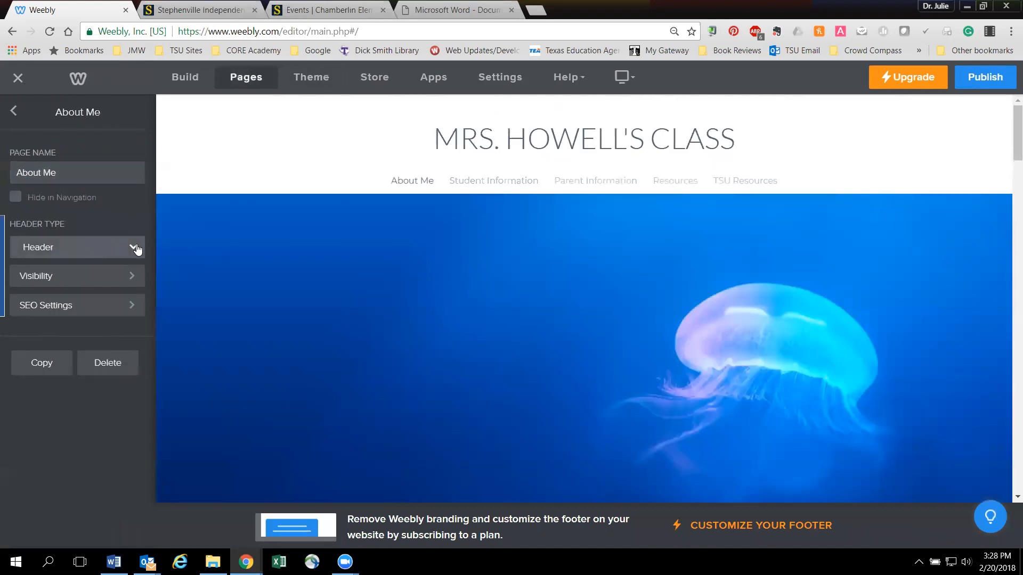
pyautogui.click(135, 247)
pyautogui.click(74, 294)
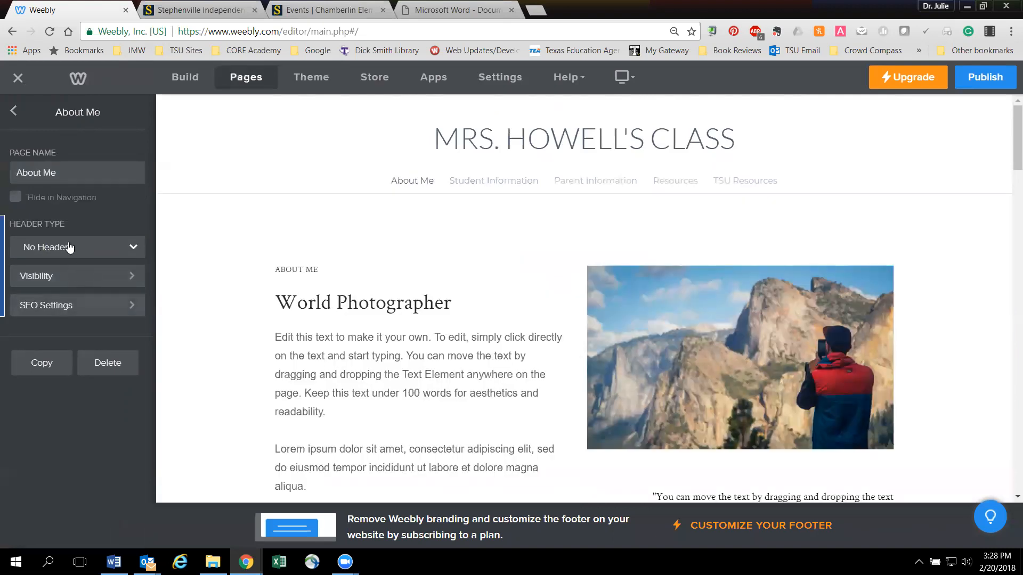
pyautogui.click(14, 112)
# - Set the Site Title font size to 43 in the theme's font options
pyautogui.click(312, 78)
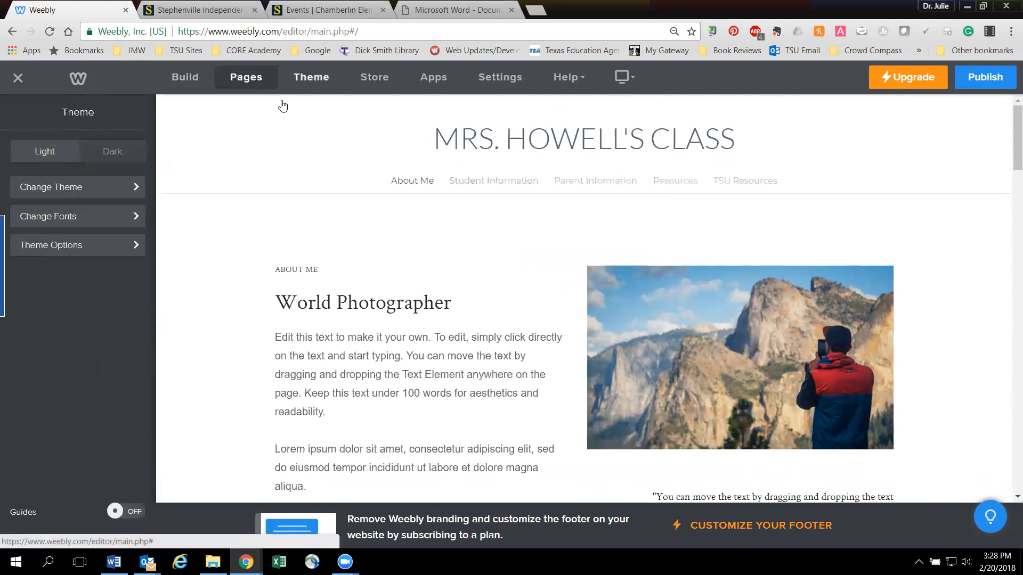
pyautogui.click(102, 217)
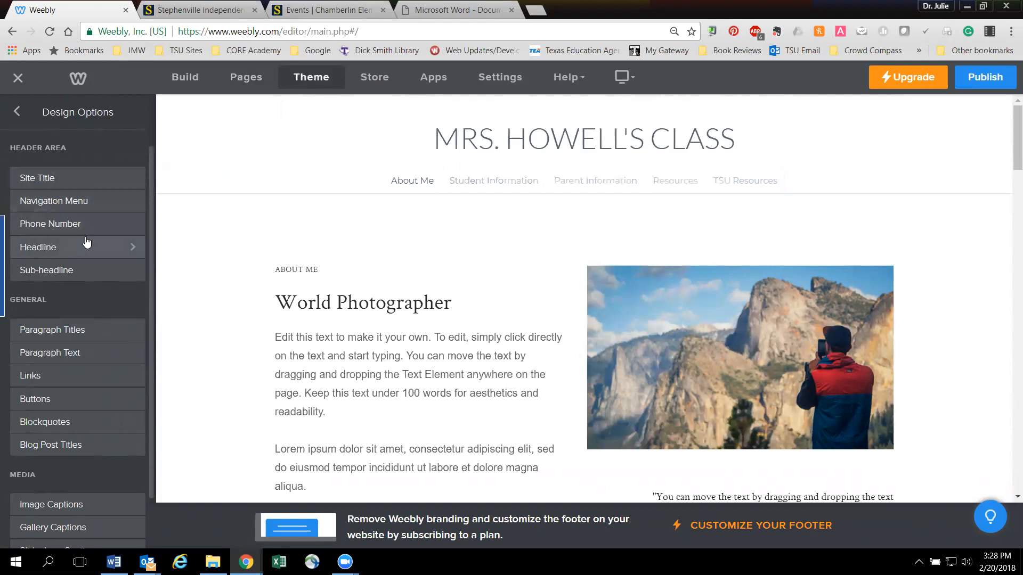
pyautogui.click(95, 183)
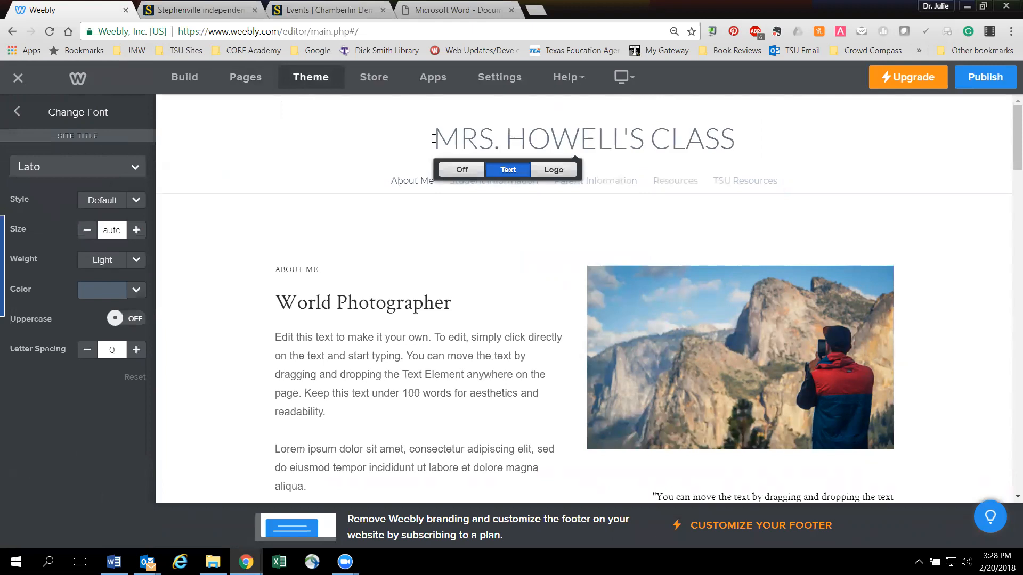
pyautogui.click(14, 110)
pyautogui.click(77, 178)
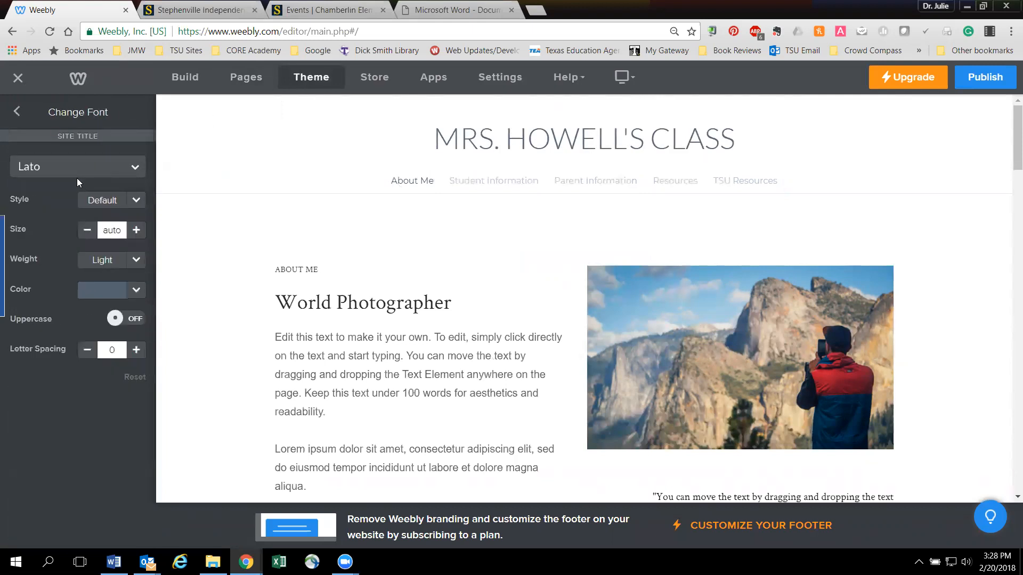
pyautogui.click(136, 230)
pyautogui.click(136, 230)
pyautogui.click(136, 230)
pyautogui.click(136, 230)
pyautogui.click(136, 230)
pyautogui.click(135, 230)
pyautogui.doubleClick(137, 230)
pyautogui.click(137, 230)
pyautogui.doubleClick(137, 230)
pyautogui.click(137, 230)
pyautogui.doubleClick(136, 230)
pyautogui.doubleClick(137, 230)
pyautogui.doubleClick(136, 230)
pyautogui.click(136, 230)
pyautogui.doubleClick(136, 230)
pyautogui.click(136, 230)
pyautogui.doubleClick(136, 230)
pyautogui.click(136, 230)
pyautogui.doubleClick(136, 230)
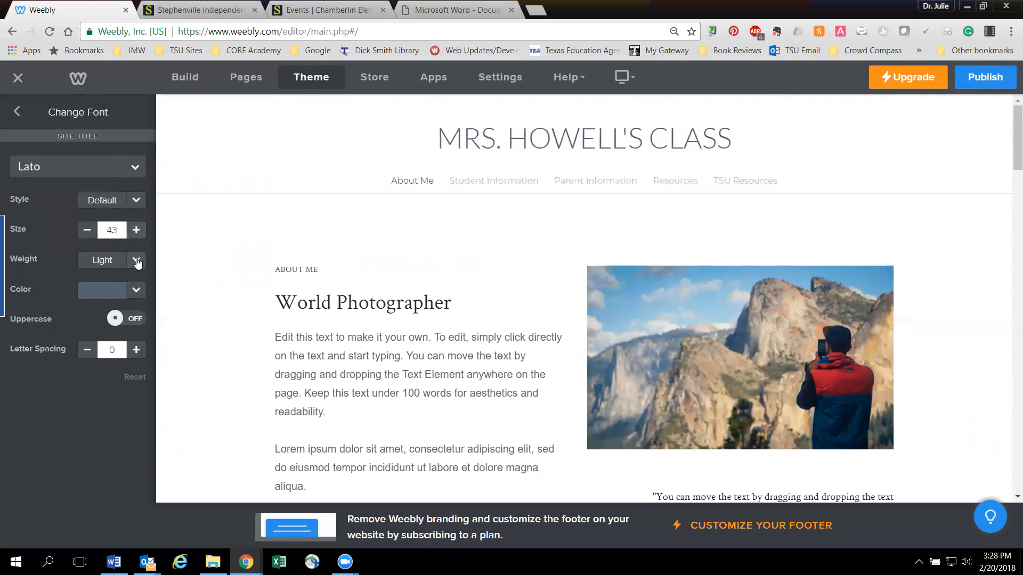
# - Set the site title's weight to Bold and its color to medium green, trying Uppercase but leaving it off
pyautogui.click(137, 261)
pyautogui.click(98, 307)
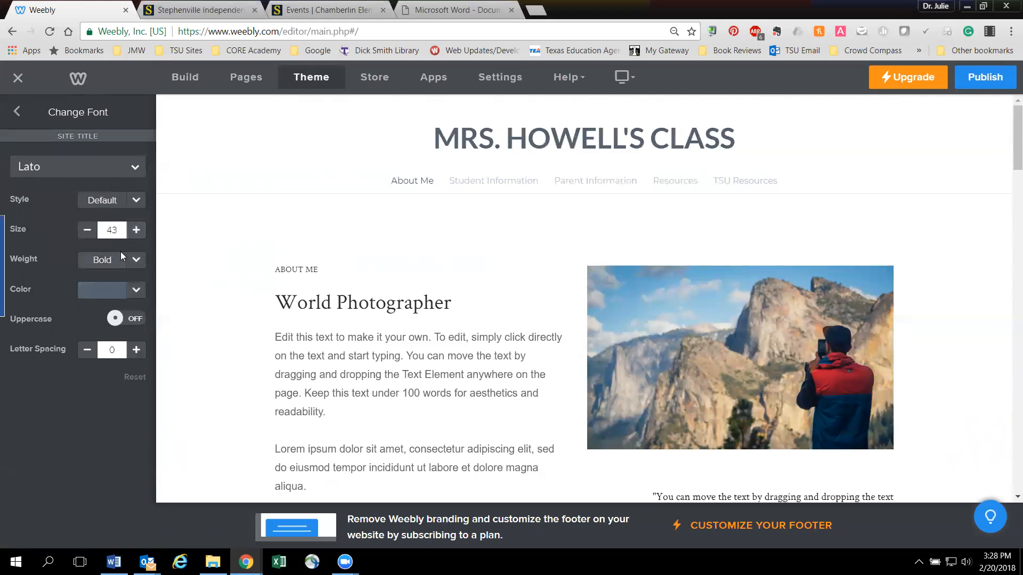
pyautogui.click(135, 289)
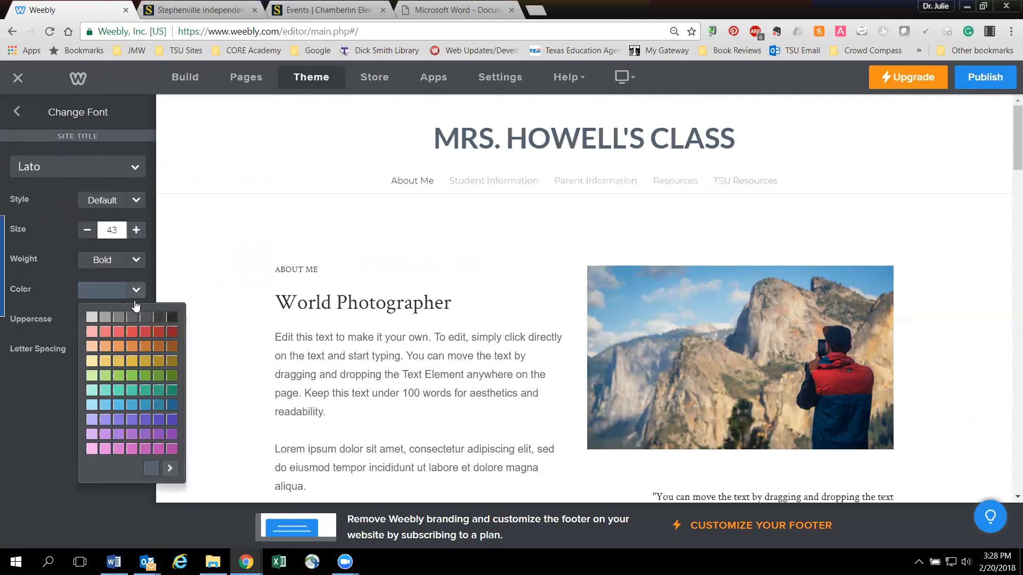
pyautogui.click(130, 377)
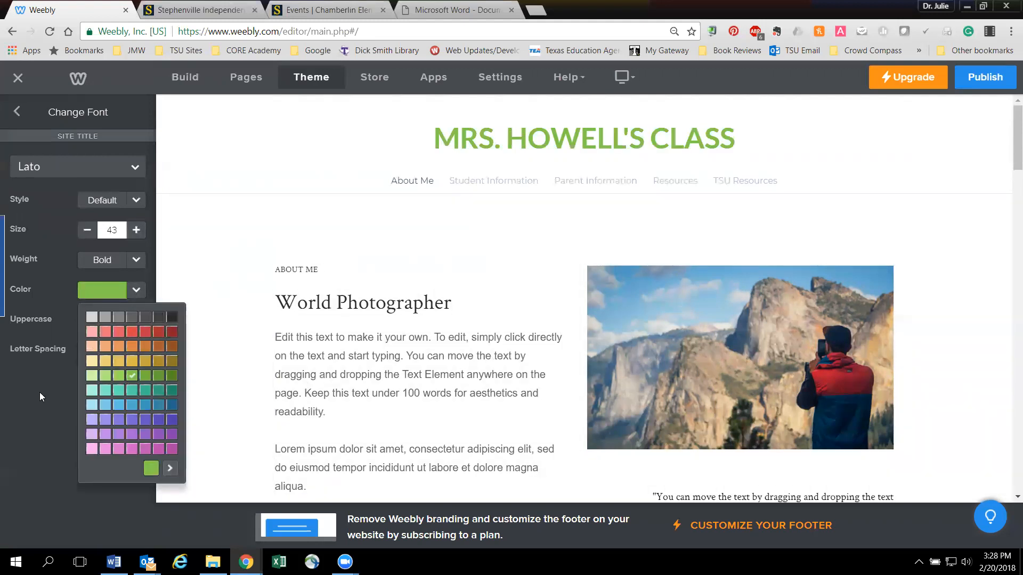
pyautogui.click(40, 392)
pyautogui.click(135, 321)
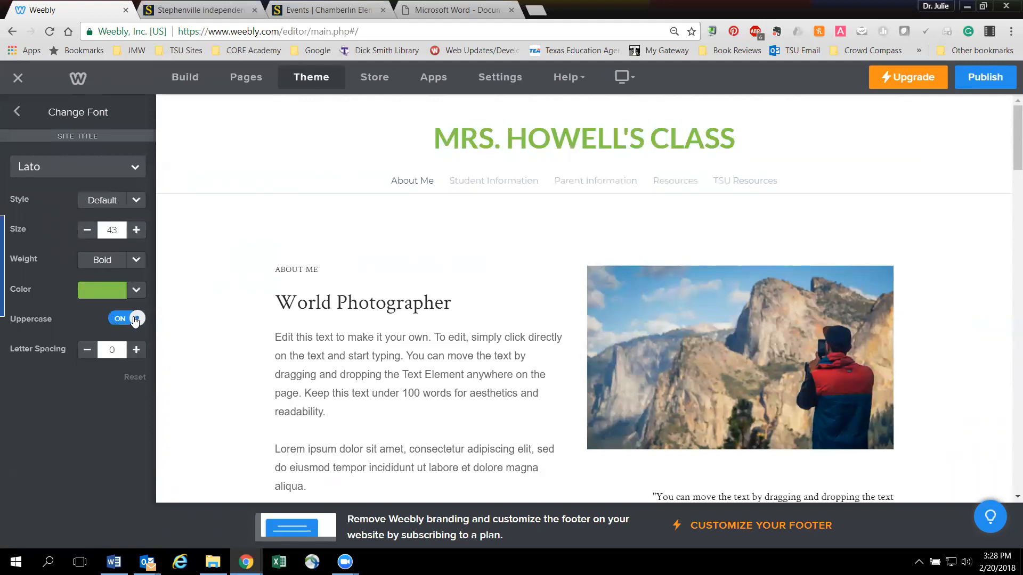
pyautogui.click(136, 319)
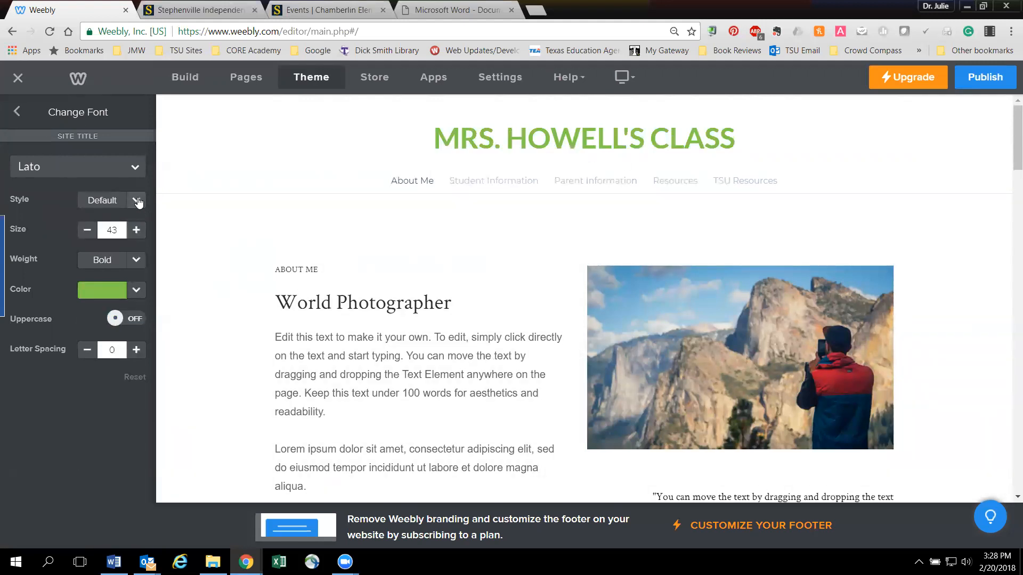
# - Change the site title's font to Oswald and return to the theme's design options
pyautogui.click(133, 167)
pyautogui.scroll(-3, 81, 315)
pyautogui.scroll(-3, 81, 316)
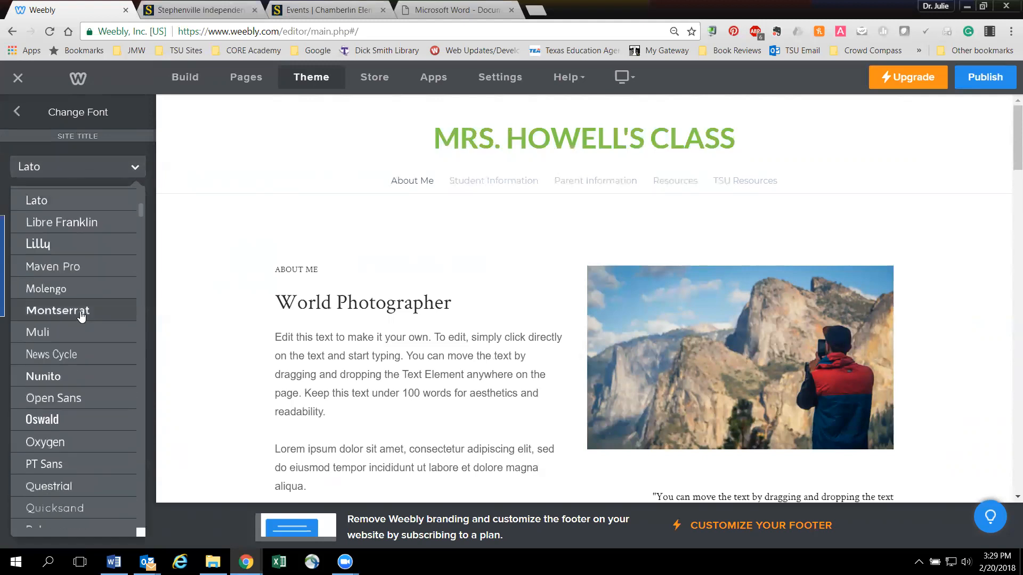
pyautogui.scroll(-2, 81, 314)
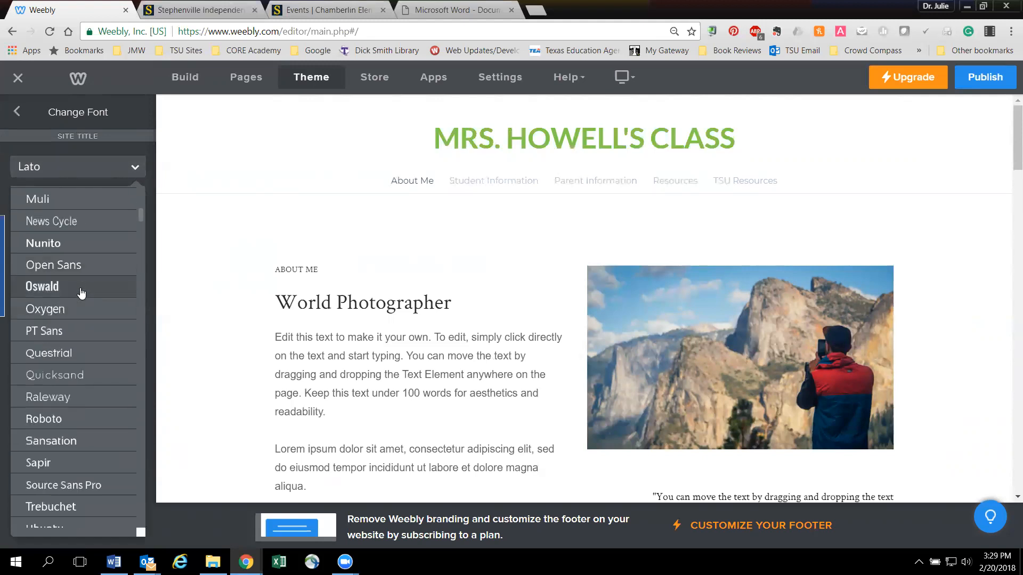
pyautogui.click(79, 286)
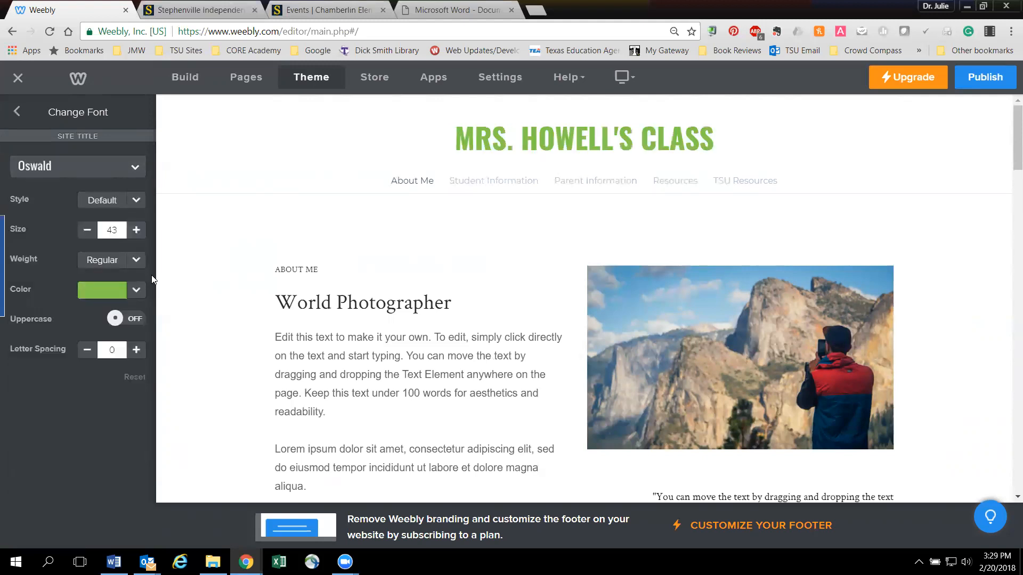
pyautogui.click(24, 111)
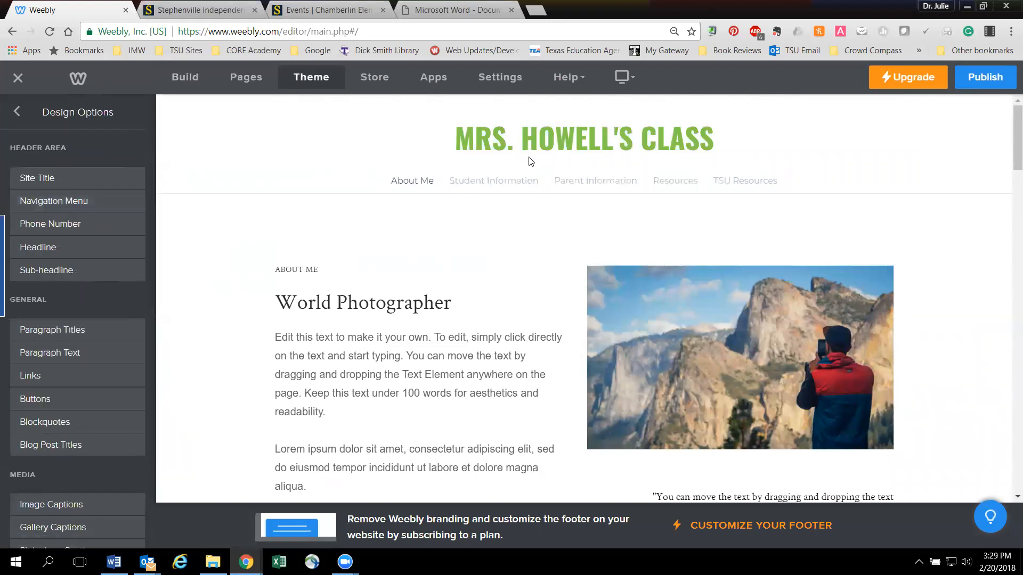
# - Look over the remaining design options, then check which device views and help resources the editor offers
pyautogui.moveTo(533, 145)
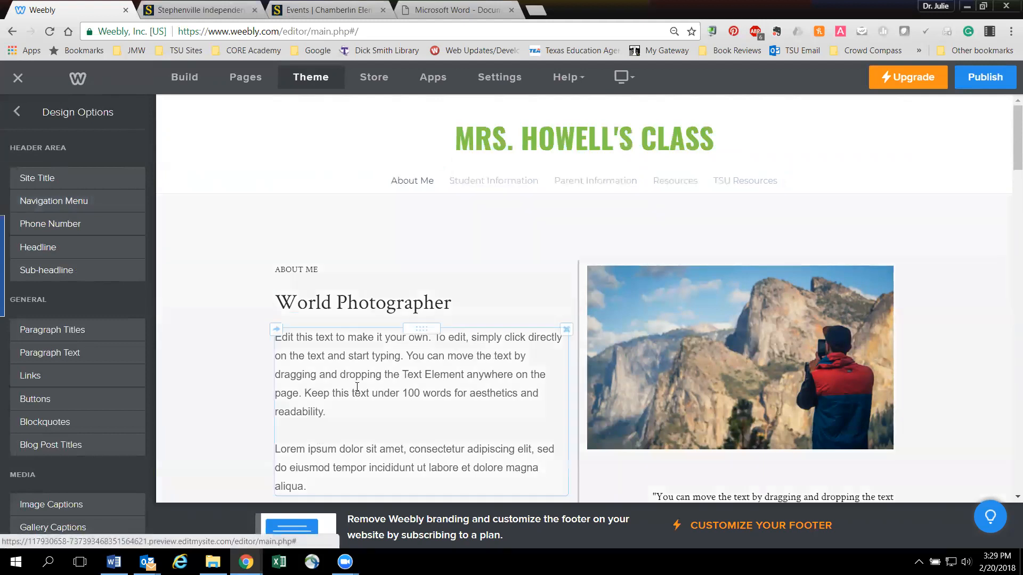
pyautogui.scroll(-2, 47, 355)
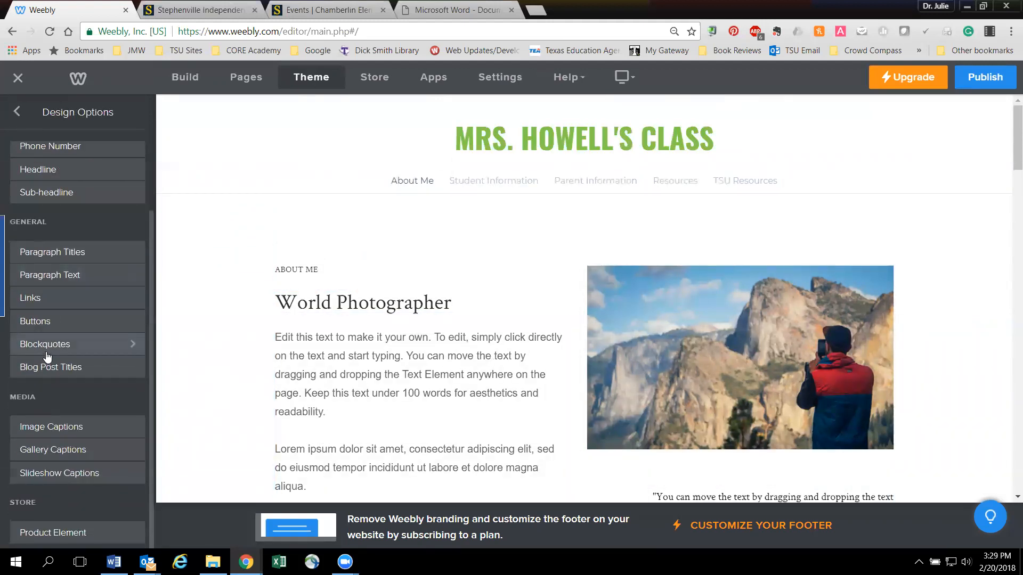
pyautogui.scroll(2, 22, 357)
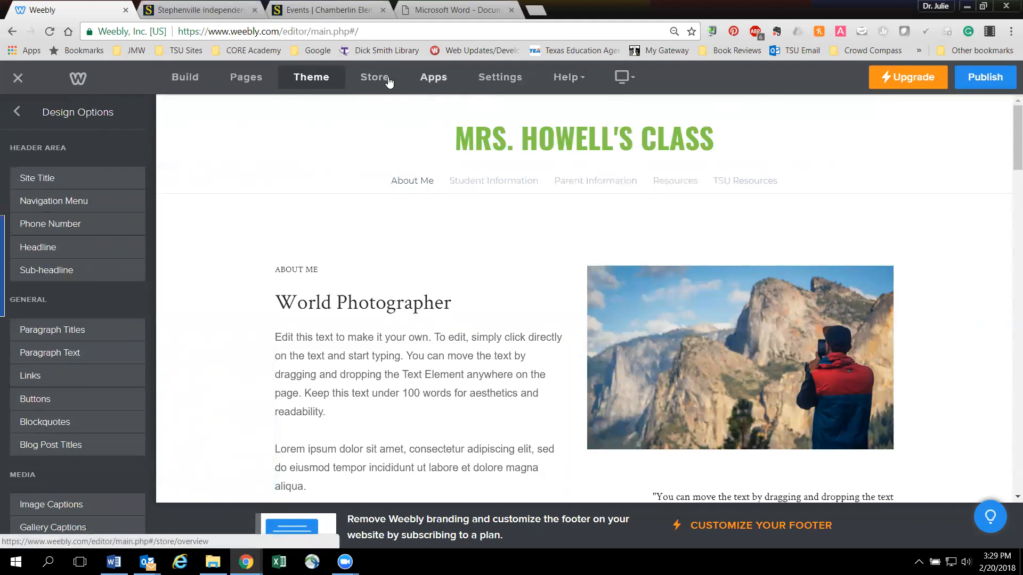
pyautogui.click(624, 78)
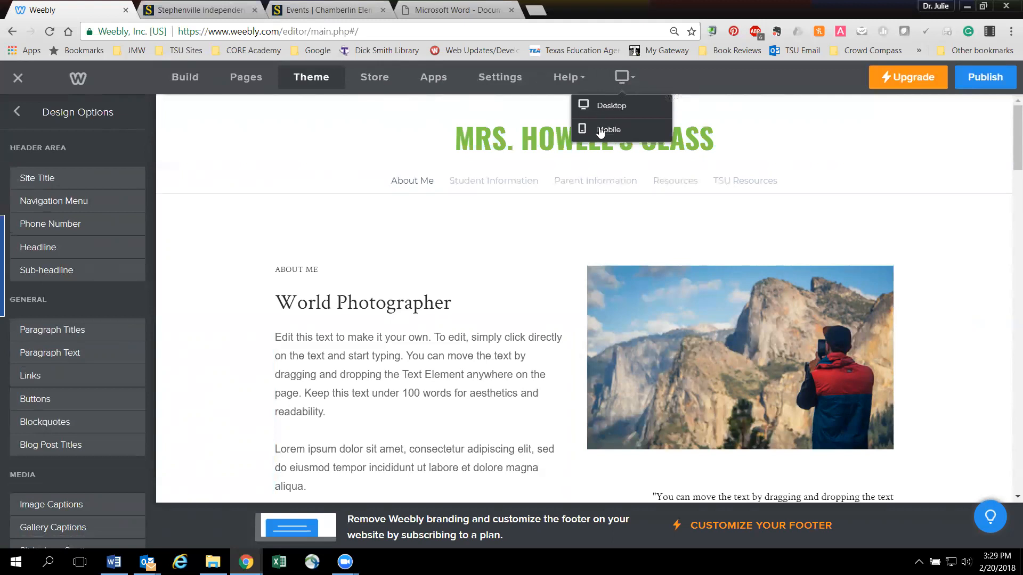
pyautogui.click(624, 77)
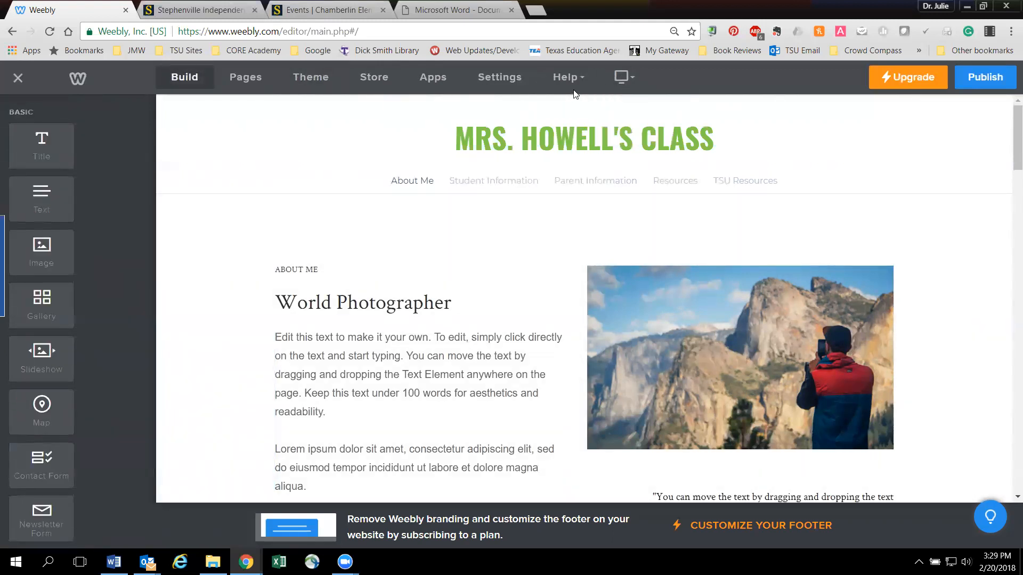
pyautogui.click(574, 81)
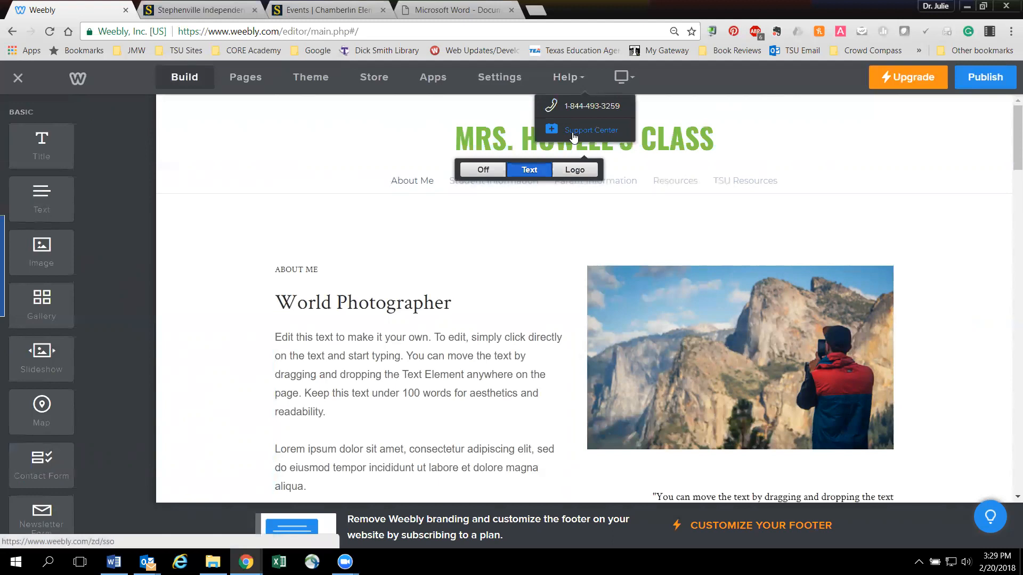
# - Review the site's General settings, including address, title and category, and return to the page builder
pyautogui.click(496, 77)
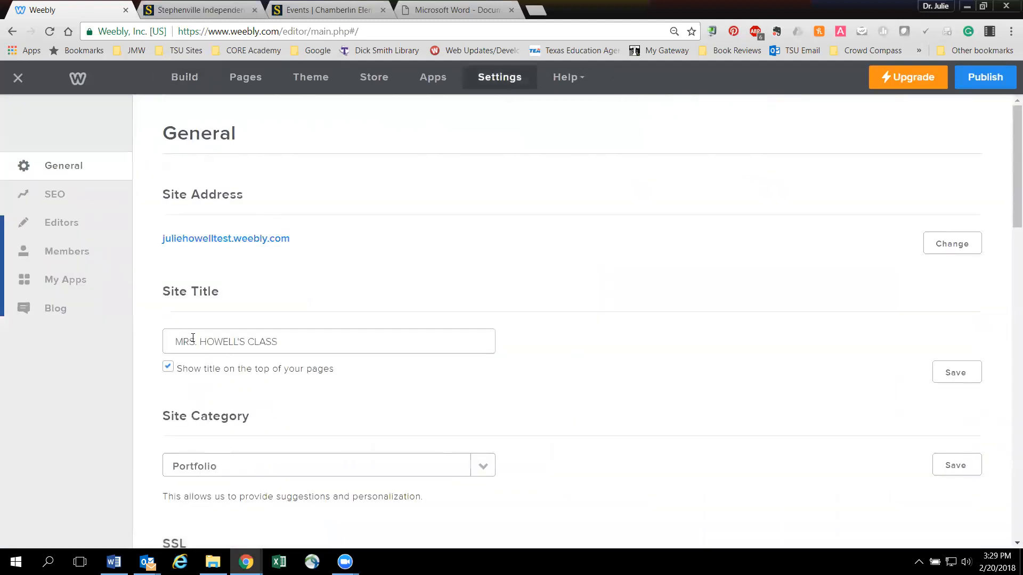
pyautogui.scroll(-6, 263, 411)
pyautogui.scroll(6, 262, 411)
pyautogui.click(198, 79)
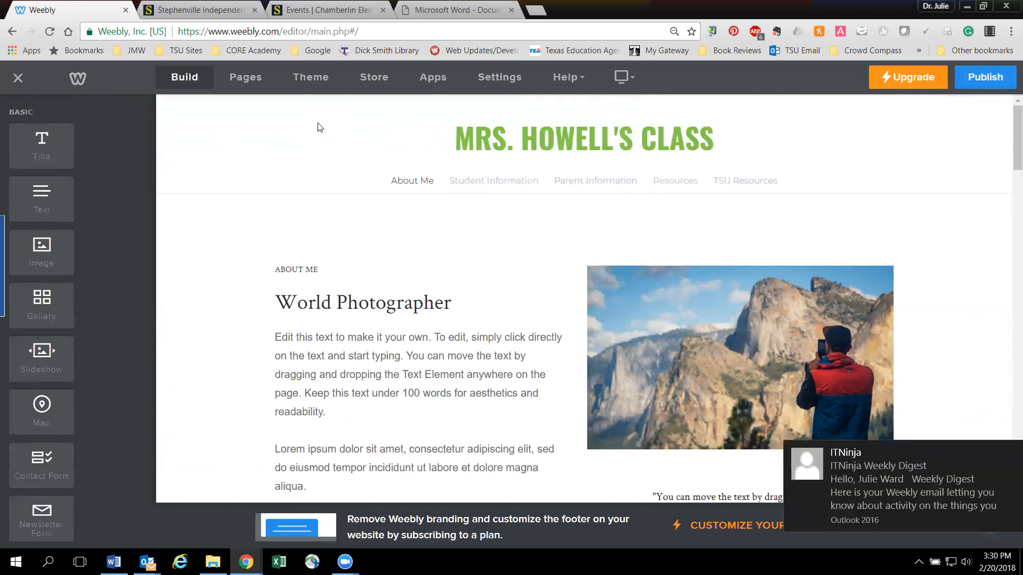
# - Publish the website, keeping the already entered subdomain of Weebly.com as its address
pyautogui.click(984, 77)
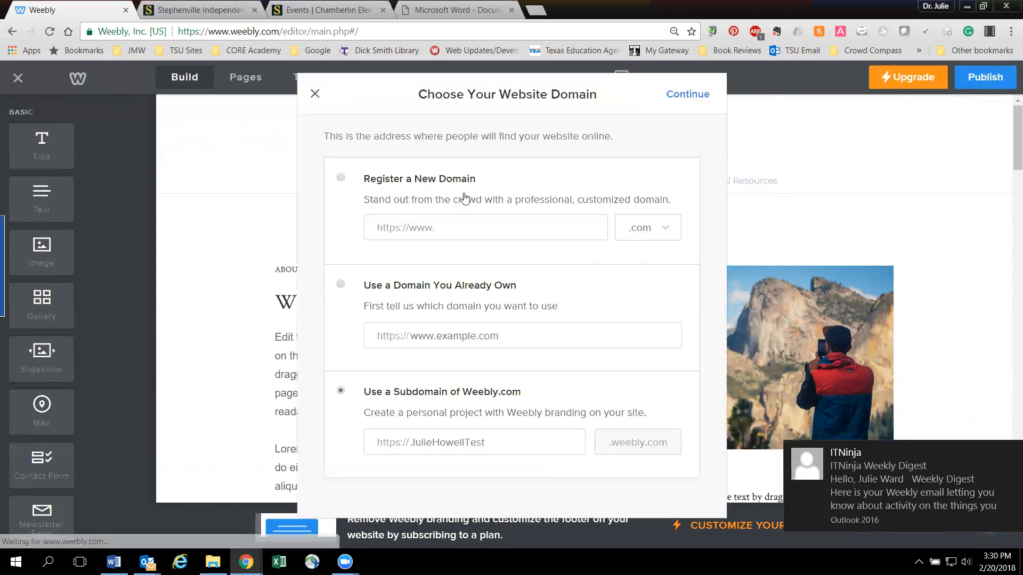
pyautogui.doubleClick(415, 441)
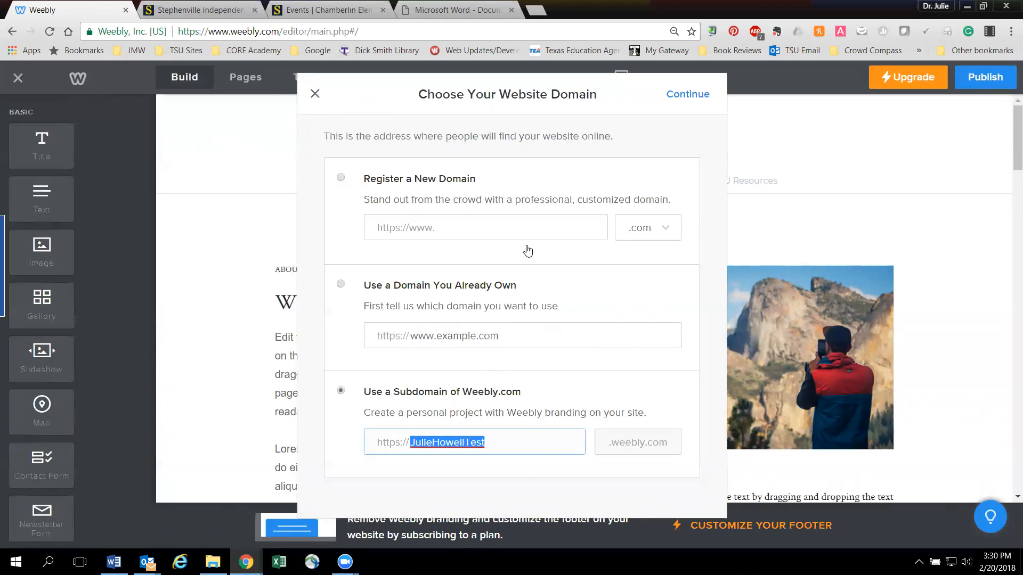
pyautogui.click(673, 101)
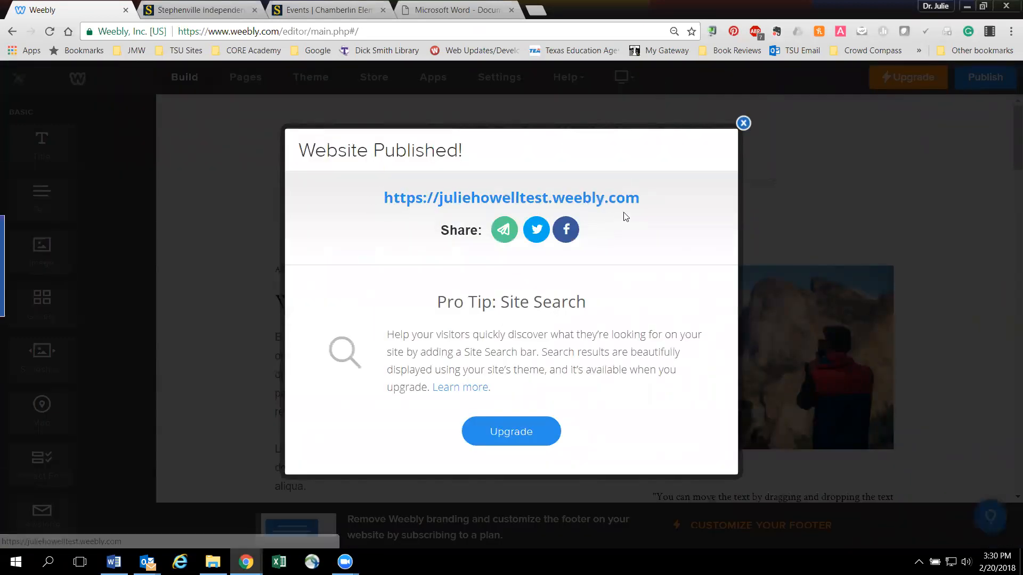
# - Open the published website from its address in the publish confirmation and look through the live About Me page
pyautogui.click(242, 30)
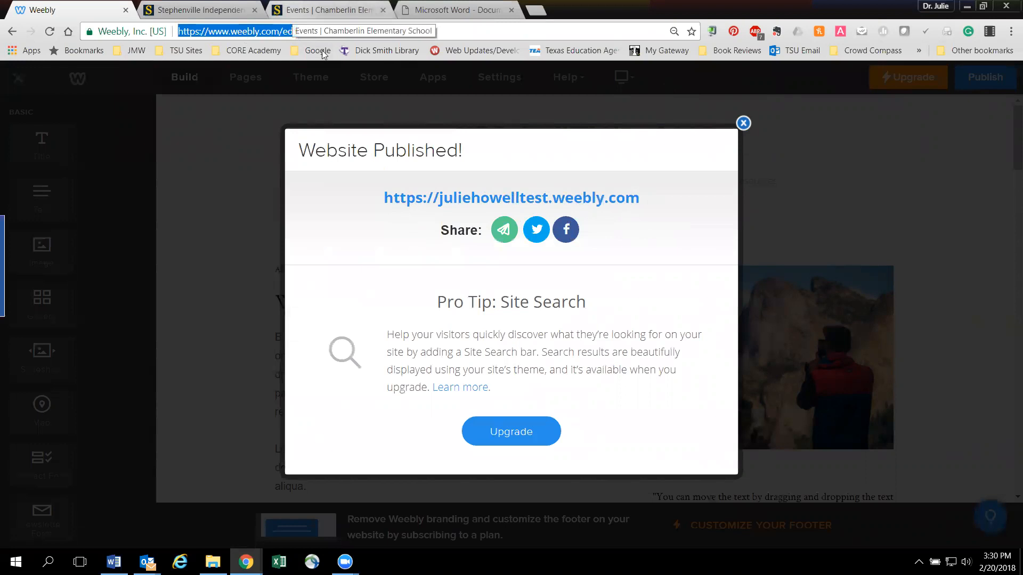
pyautogui.moveTo(348, 188); pyautogui.dragTo(641, 198)
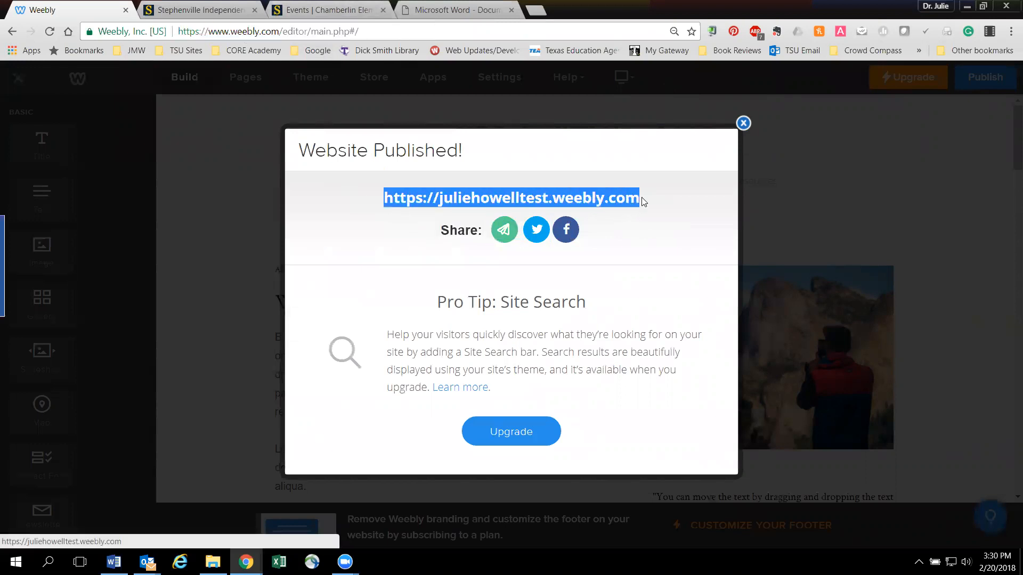
pyautogui.click(579, 199)
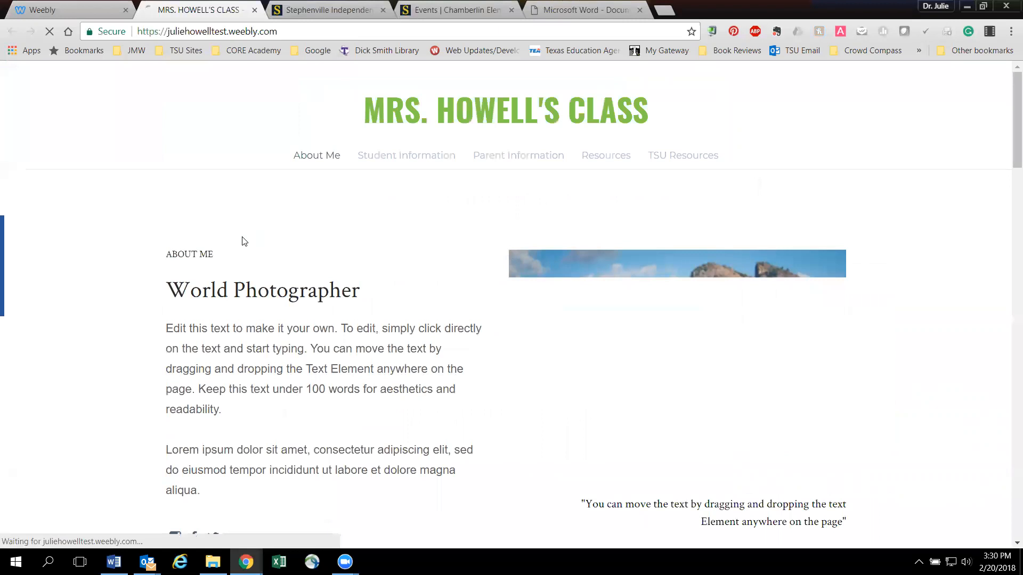
pyautogui.scroll(-7, 409, 362)
pyautogui.scroll(-10, 407, 363)
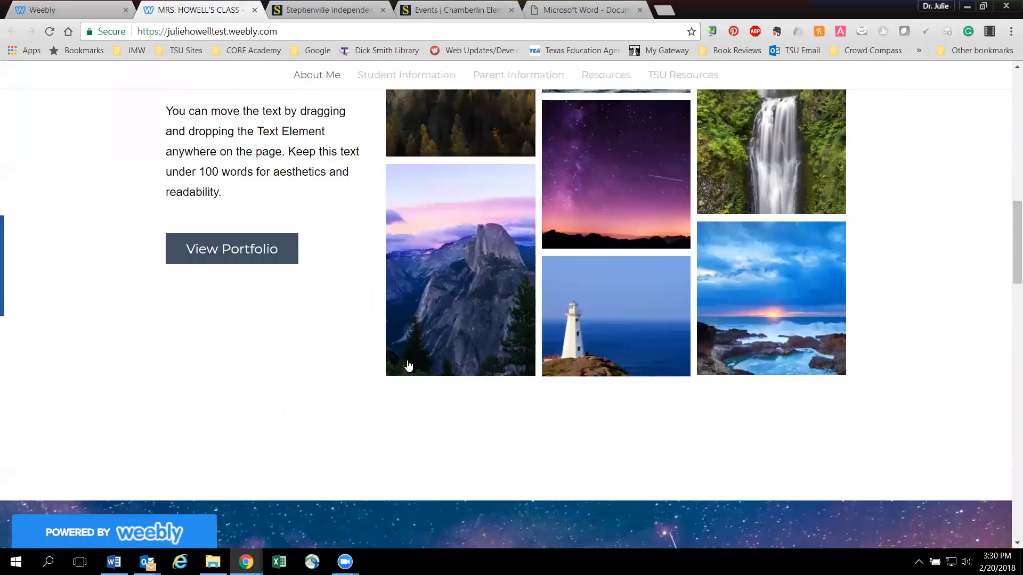
pyautogui.scroll(17, 407, 368)
# - Check the live site's page navigation and view the foggy forest gallery photo enlarged on the About Me page
pyautogui.click(418, 159)
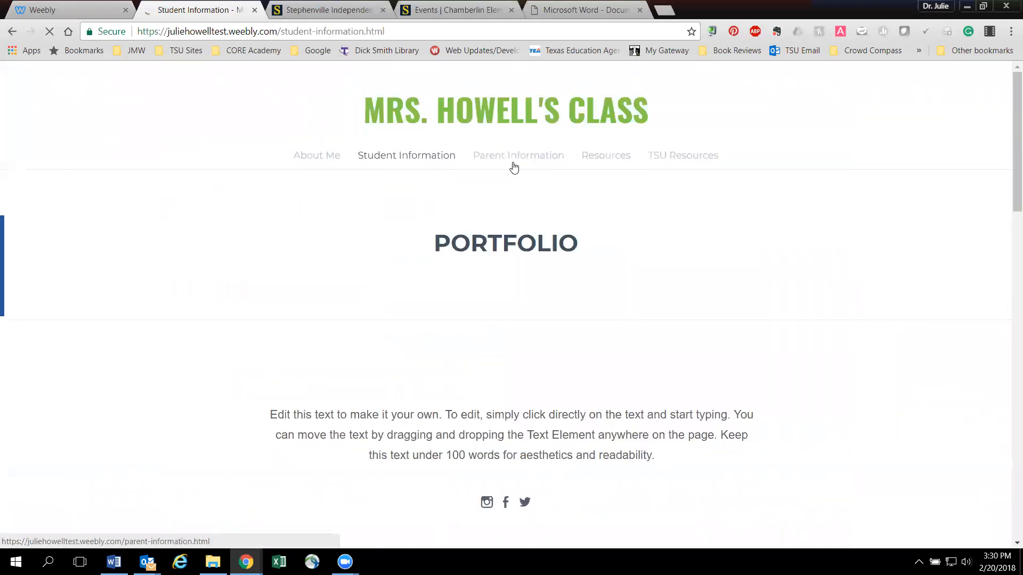
pyautogui.click(307, 162)
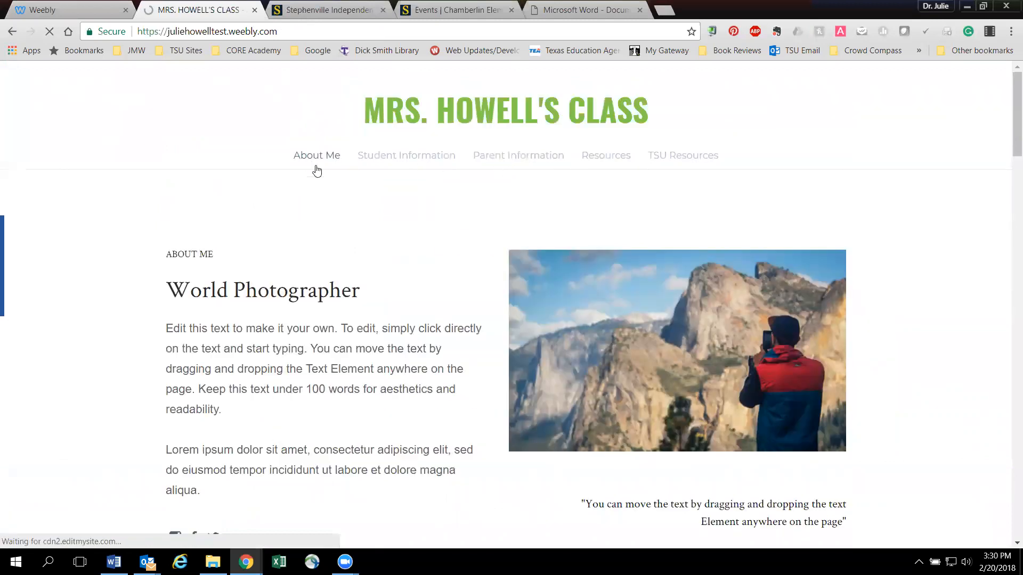
pyautogui.scroll(-8, 377, 322)
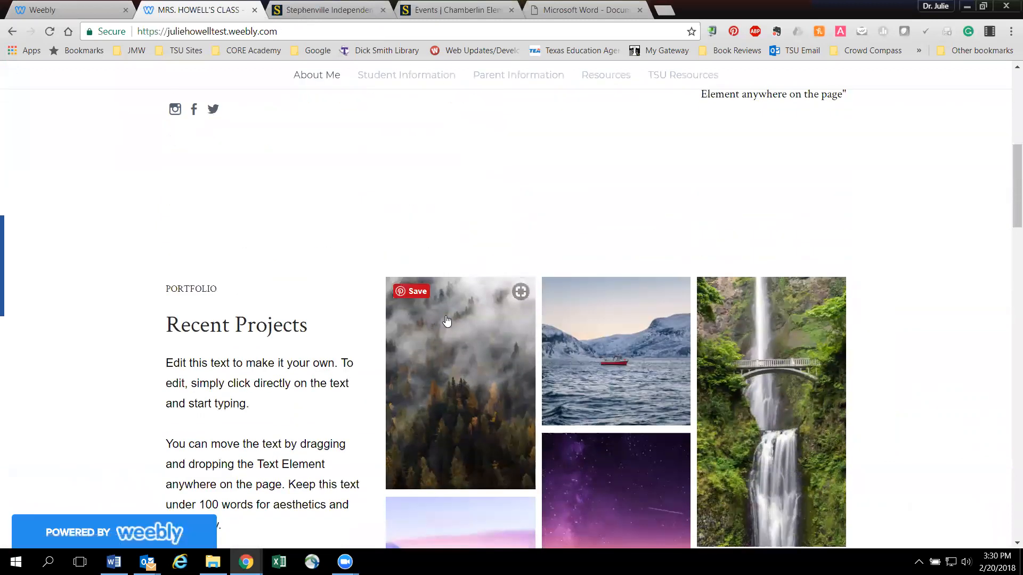
pyautogui.click(446, 325)
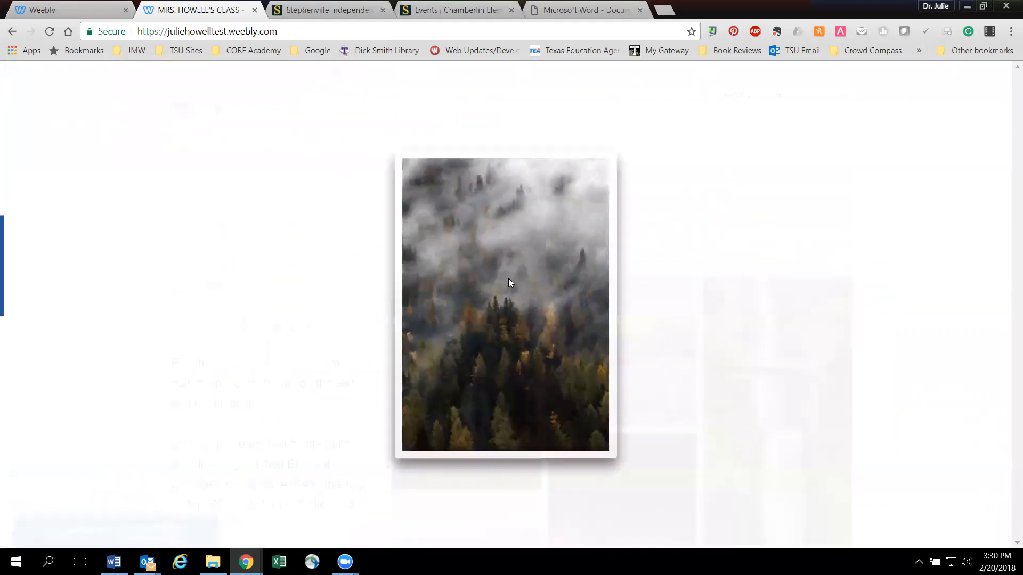
pyautogui.click(599, 178)
pyautogui.scroll(5, 416, 172)
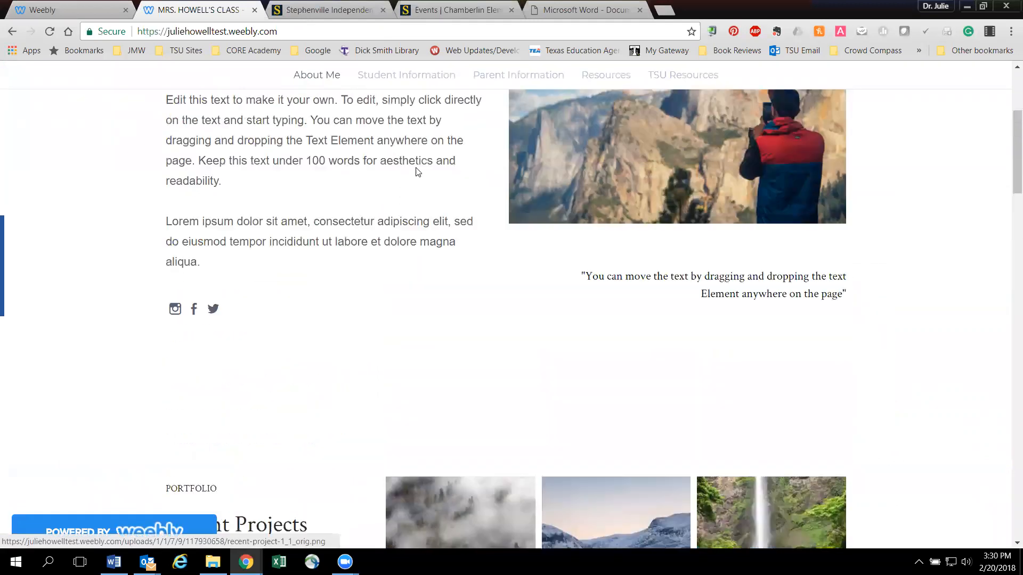
# - Test the text link to the school's events page on the live Student Information page and return to the site
pyautogui.click(394, 76)
pyautogui.scroll(-10, 441, 382)
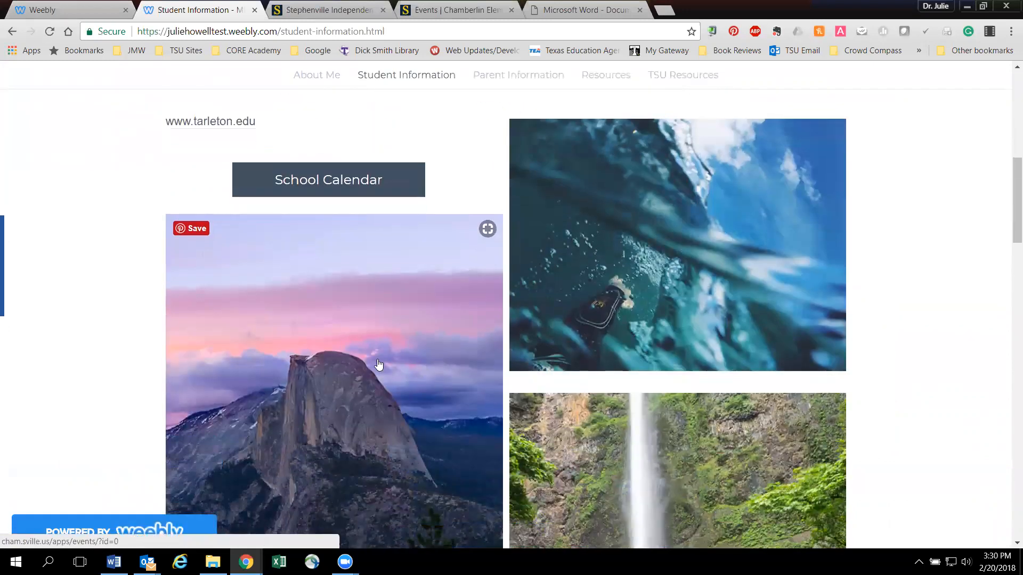
pyautogui.click(378, 365)
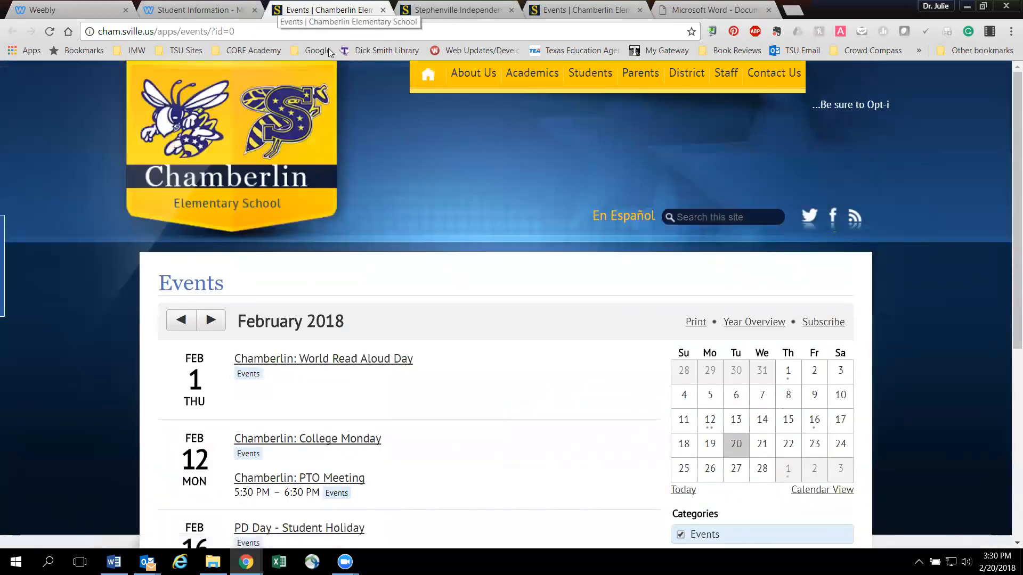
pyautogui.hotkey('ctrl', 'shift', 'Tab')
pyautogui.scroll(10, 367, 379)
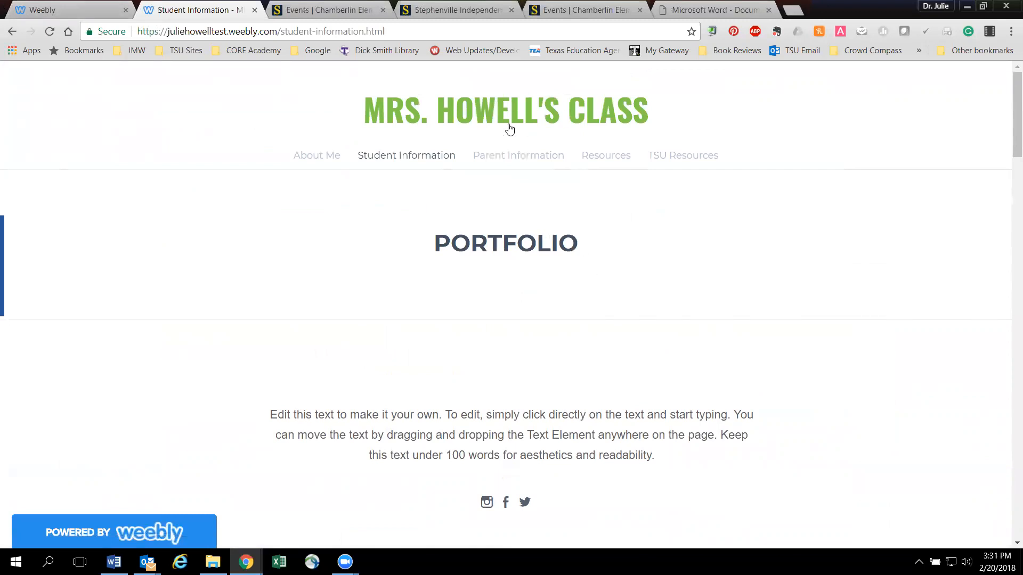
# - Return to the Weebly editor, close the publish confirmation and look over the About Me page
pyautogui.click(78, 9)
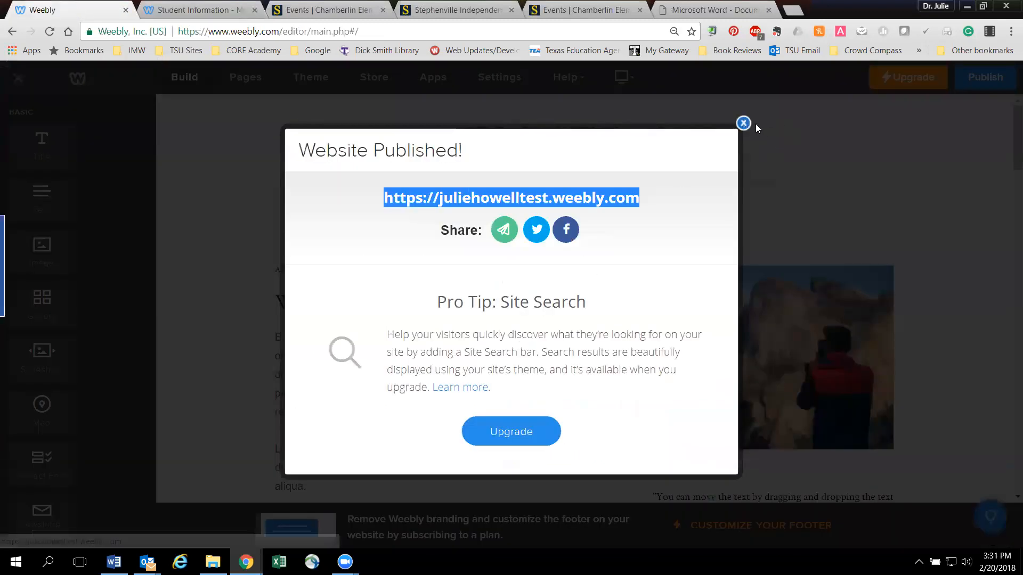
pyautogui.click(742, 122)
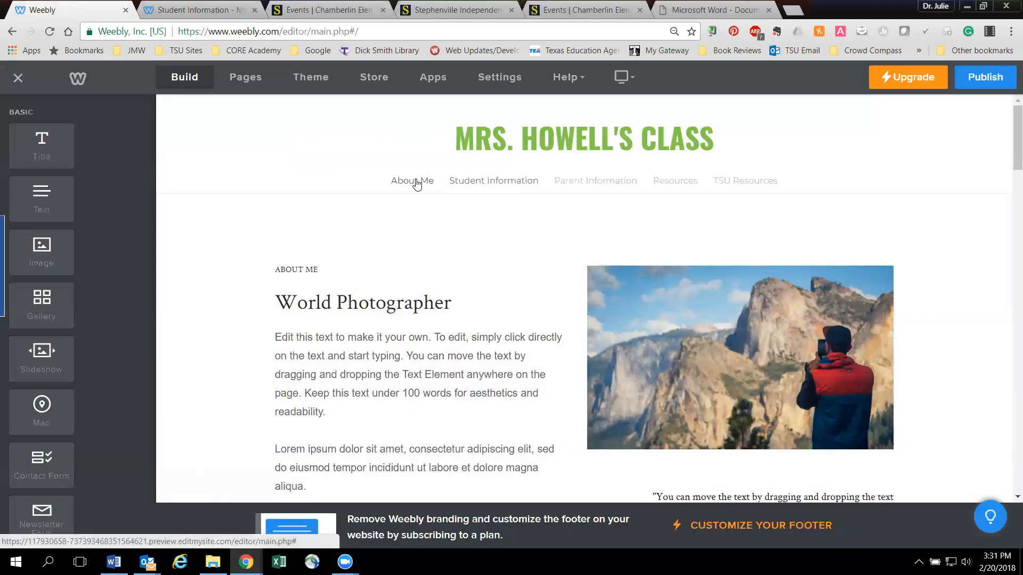
pyautogui.click(406, 298)
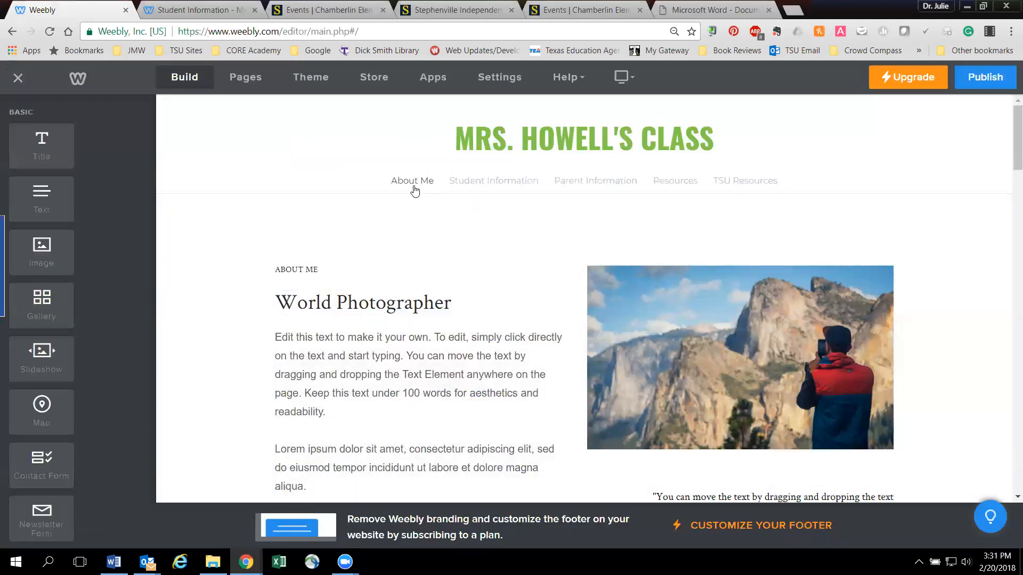
pyautogui.scroll(-5, 389, 305)
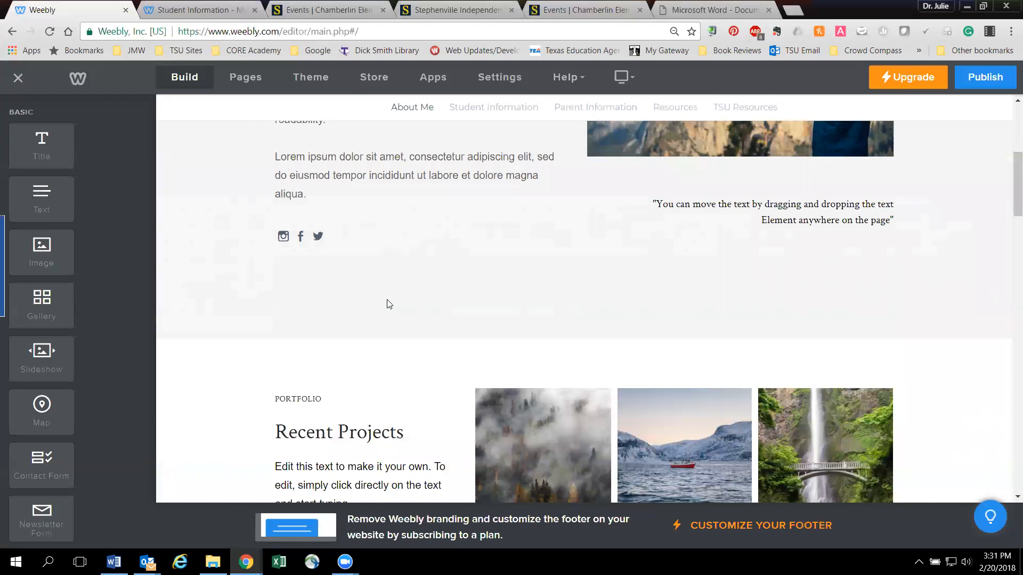
pyautogui.scroll(5, 389, 304)
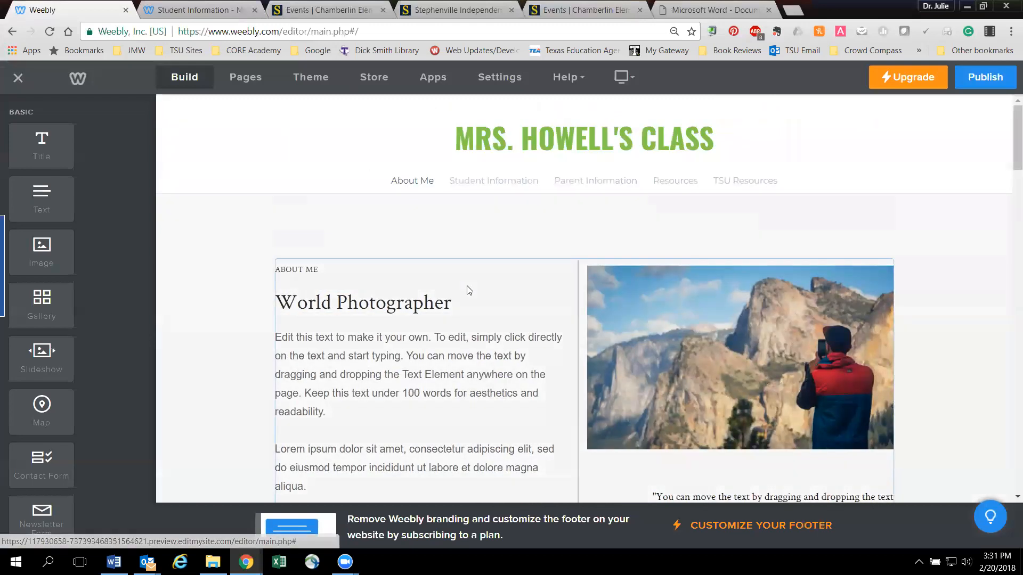
# - Publish the website again from the editor
pyautogui.scroll(-1, 467, 291)
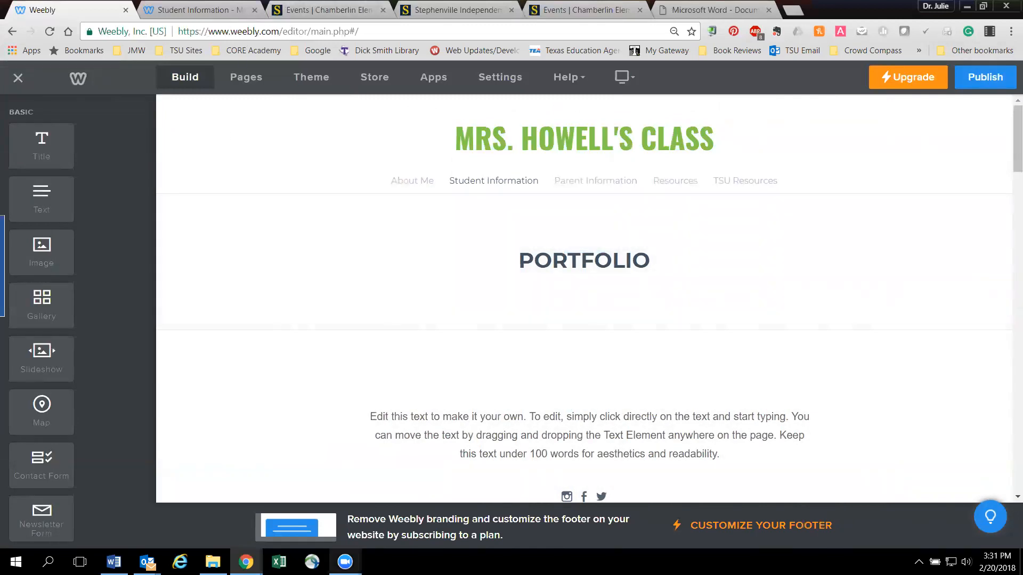
pyautogui.moveTo(345, 561)
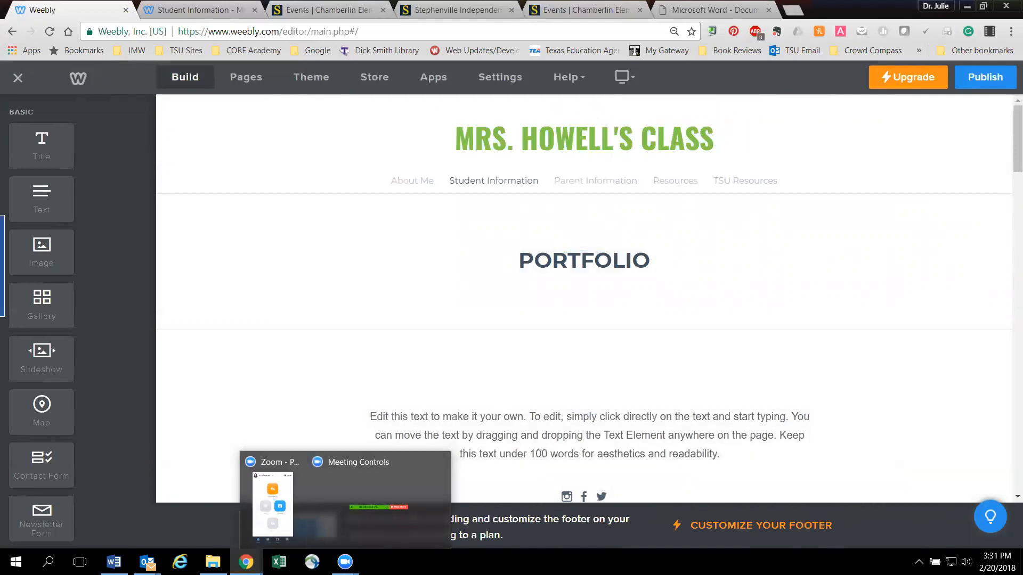
pyautogui.click(1000, 86)
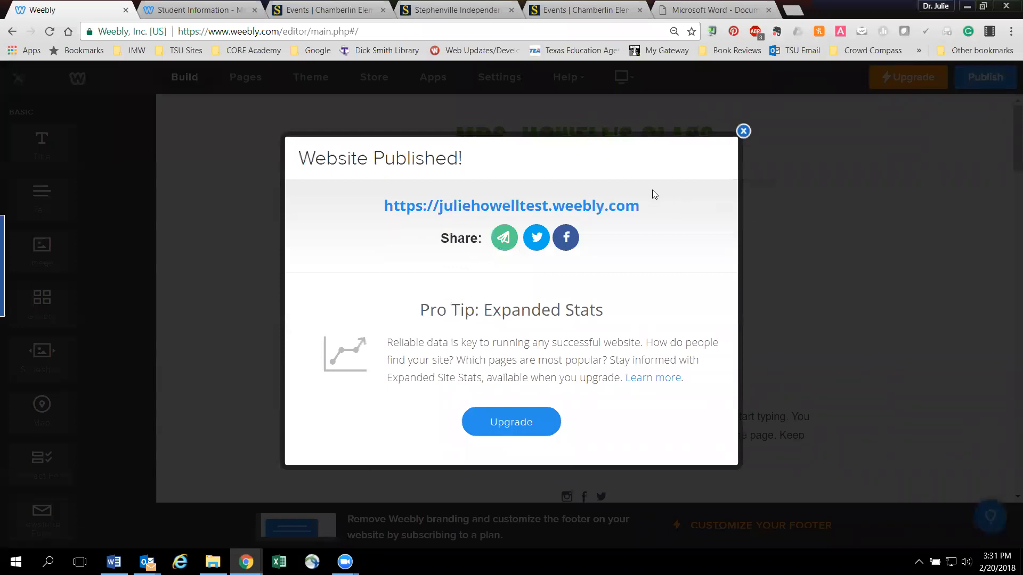
# - Close the publish confirmation and select the editor's web address
pyautogui.moveTo(483, 169); pyautogui.dragTo(315, 176)
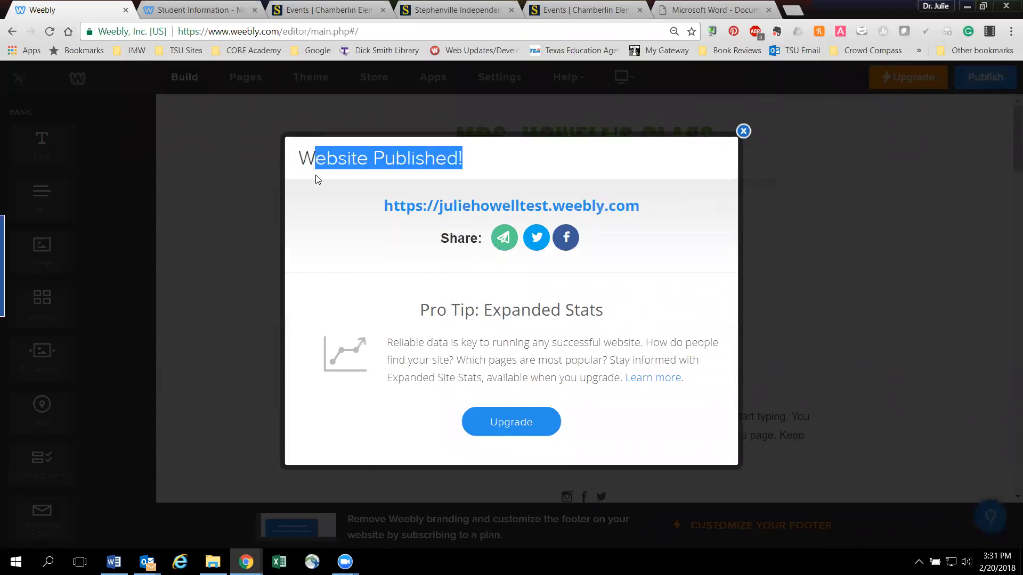
pyautogui.click(299, 186)
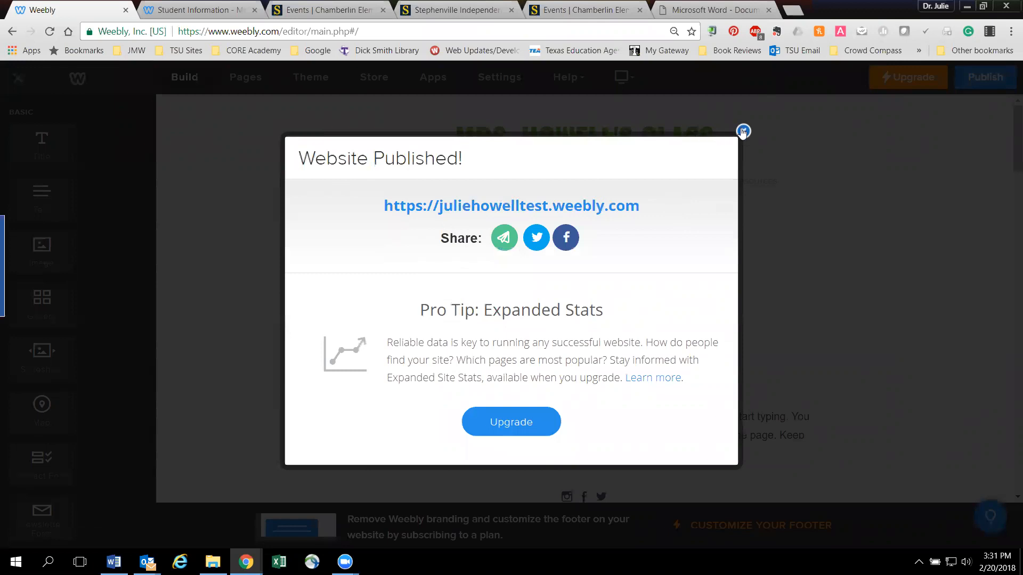
pyautogui.click(743, 131)
pyautogui.click(229, 31)
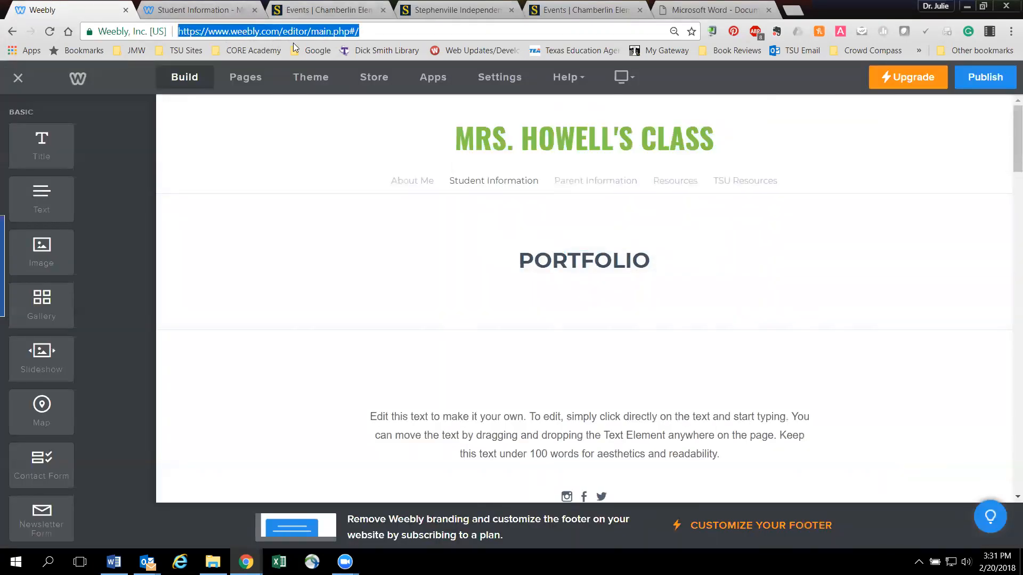
# - Add a File element above the header title on the TSU Resources page and view its upload options
pyautogui.moveTo(628, 142)
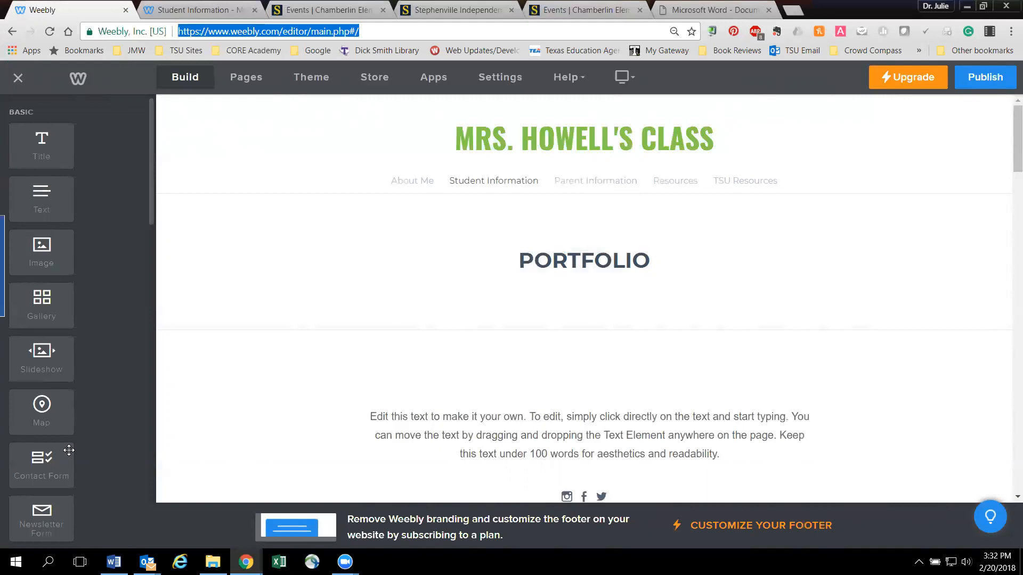
pyautogui.click(746, 182)
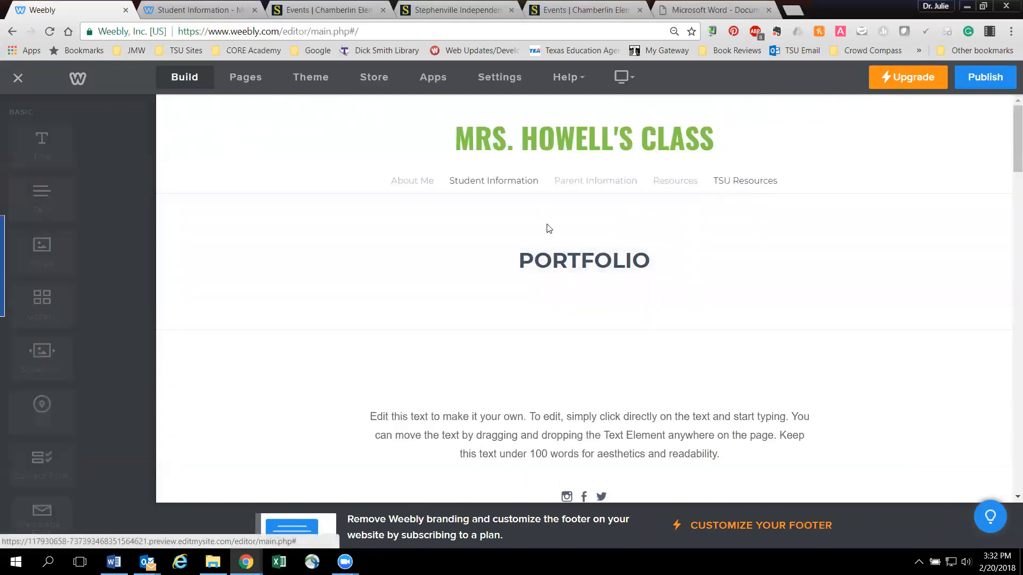
pyautogui.scroll(-5, 55, 383)
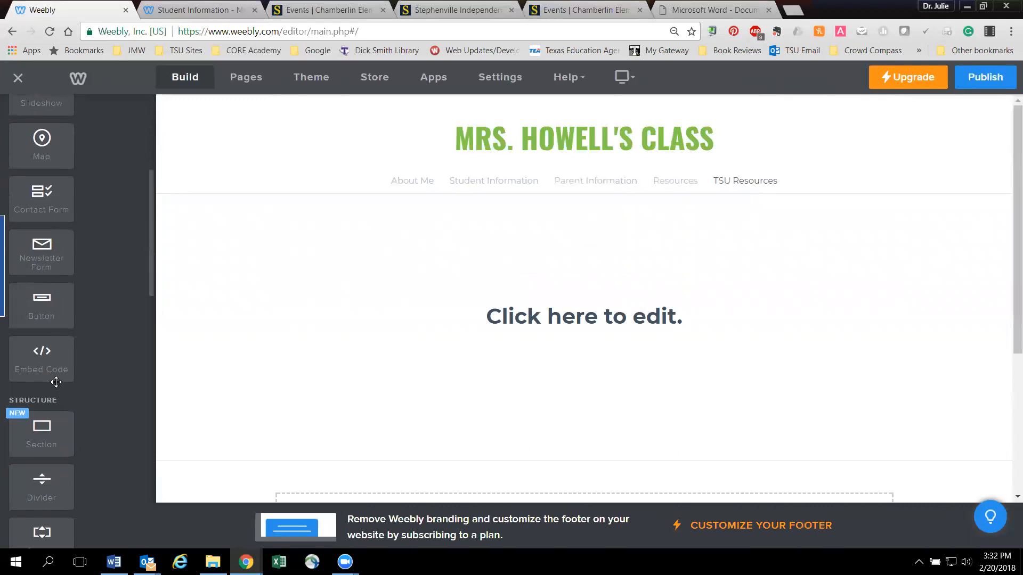
pyautogui.scroll(-9, 56, 382)
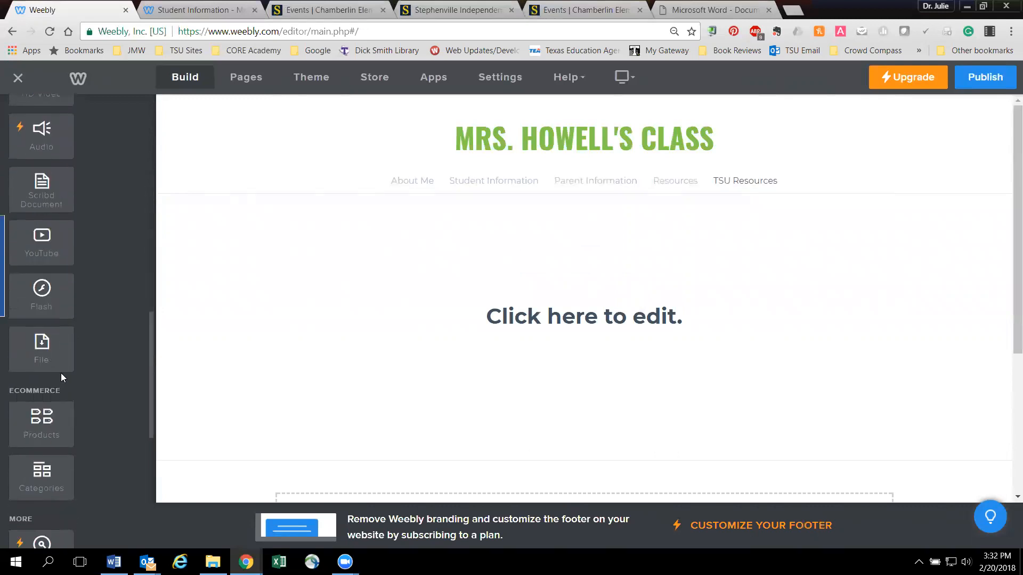
pyautogui.moveTo(34, 352); pyautogui.dragTo(522, 313)
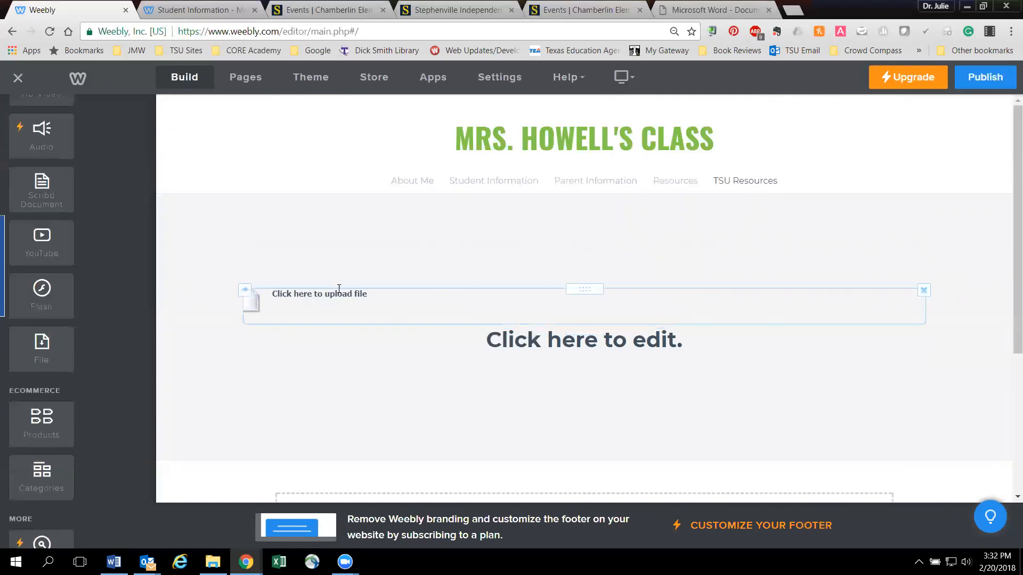
pyautogui.click(320, 297)
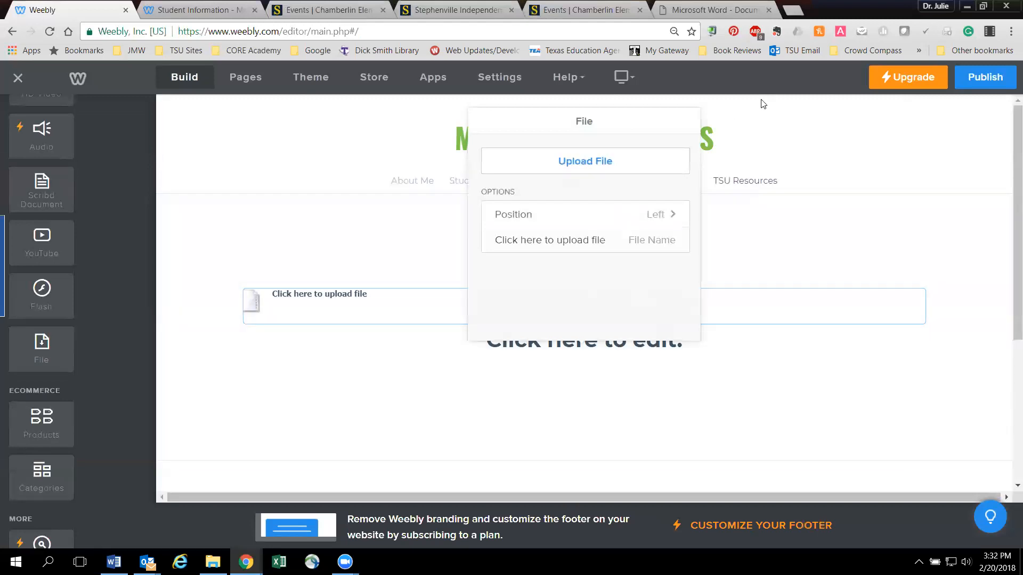
pyautogui.click(371, 429)
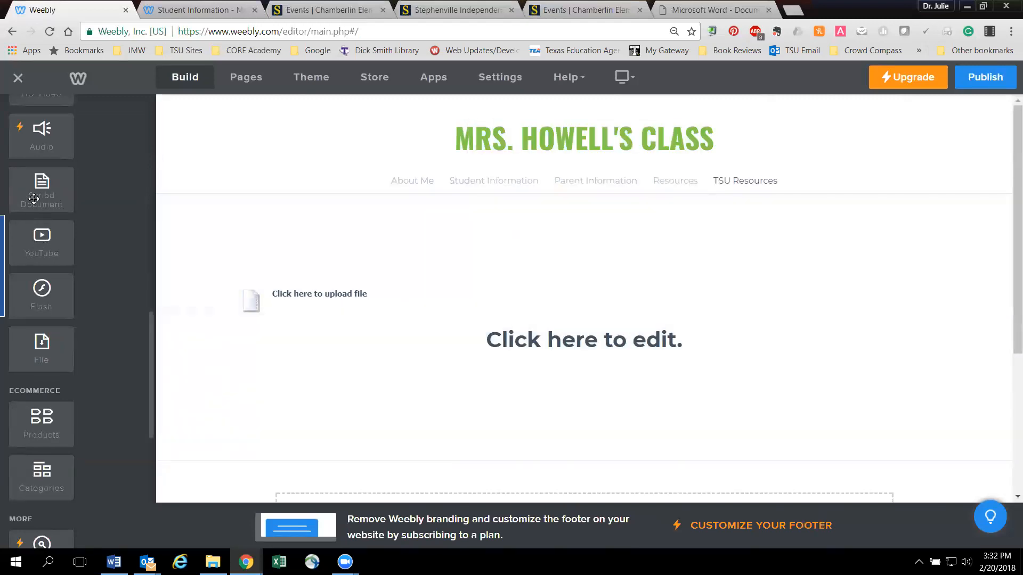
# - Add a Scribd Document element below the header title and view its upload and height options
pyautogui.moveTo(35, 194); pyautogui.dragTo(593, 345)
pyautogui.scroll(-8, 583, 352)
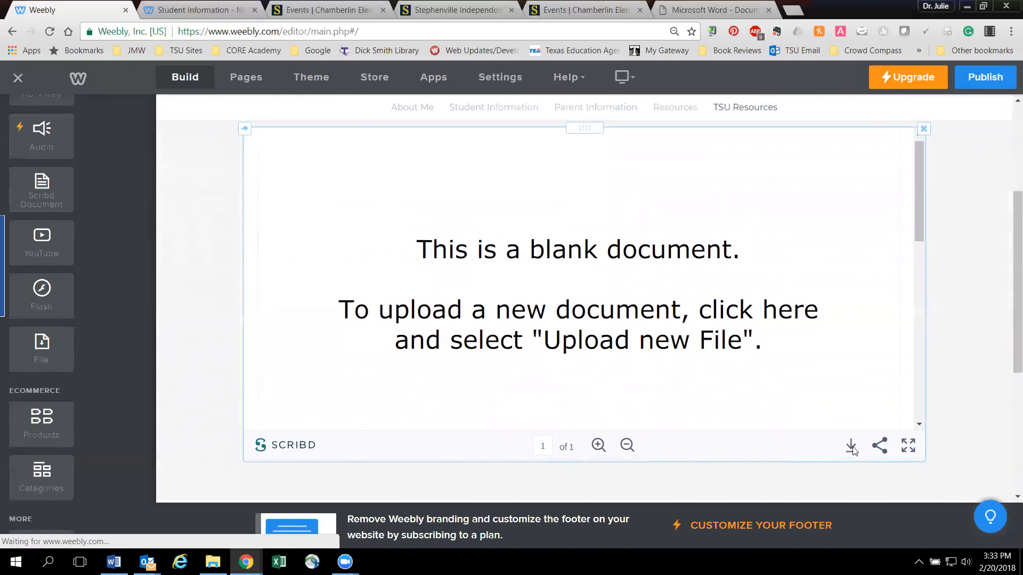
pyautogui.click(661, 349)
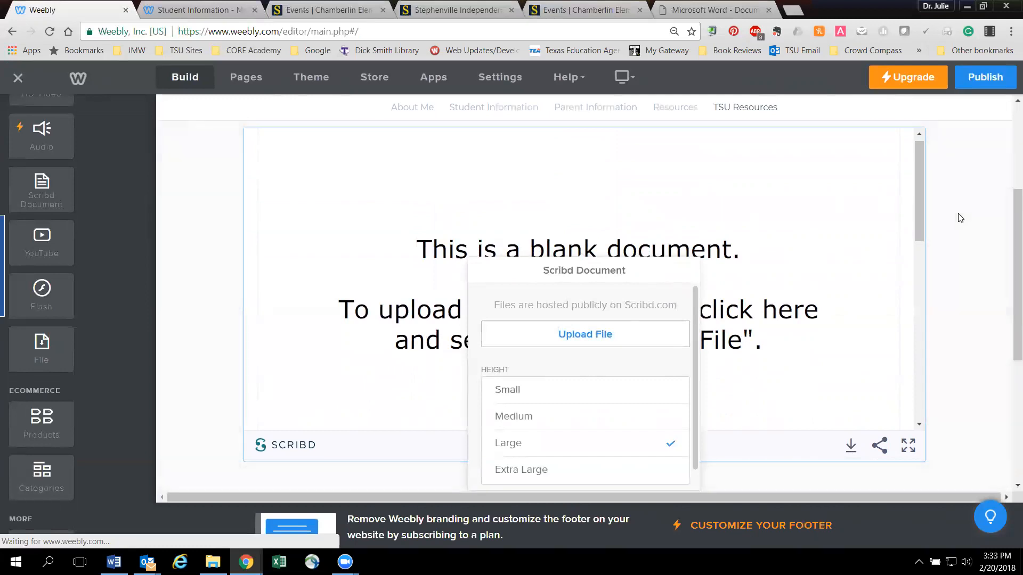
pyautogui.click(834, 219)
pyautogui.scroll(4, 822, 227)
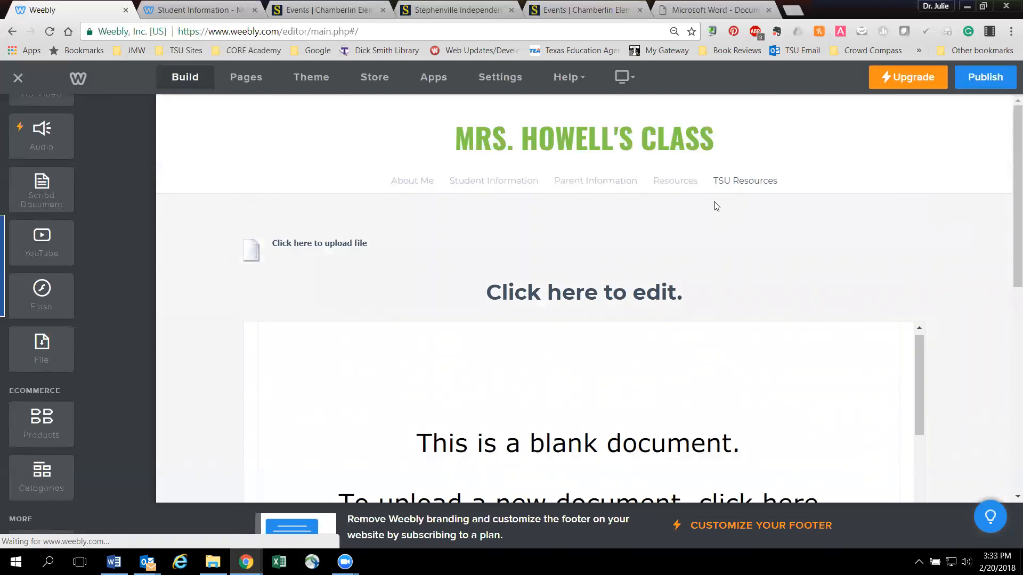
# - Open the Resources page for editing
pyautogui.click(675, 182)
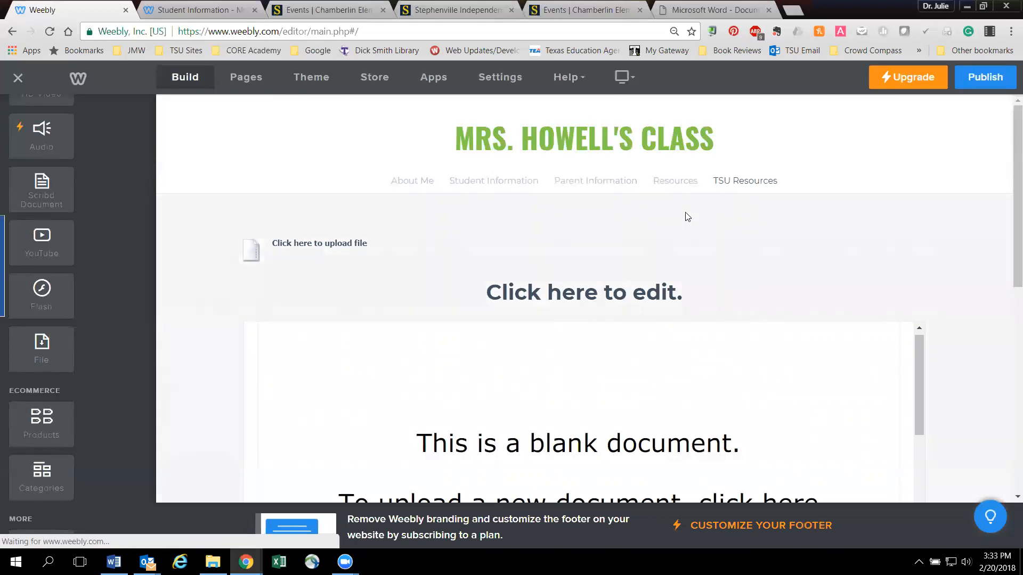